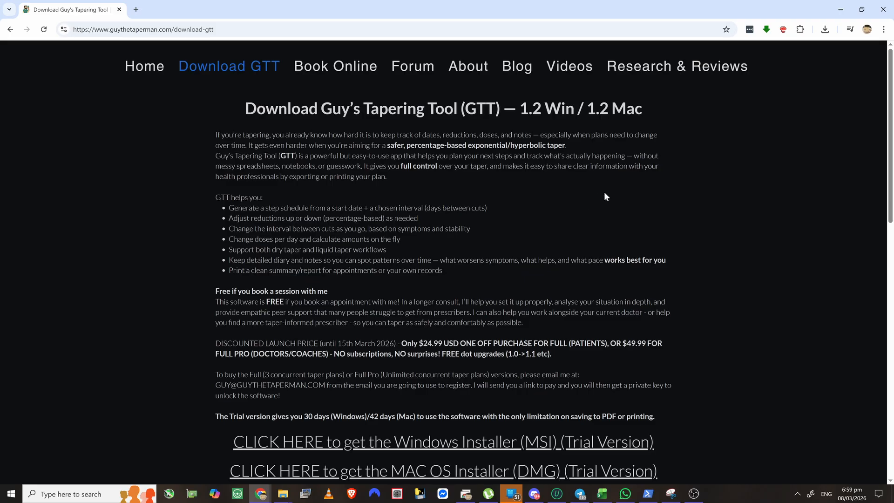
# - Download and save the GTT Windows installer (MSI) zip, then view it in Chrome's downloads
pyautogui.scroll(-4, 605, 192)
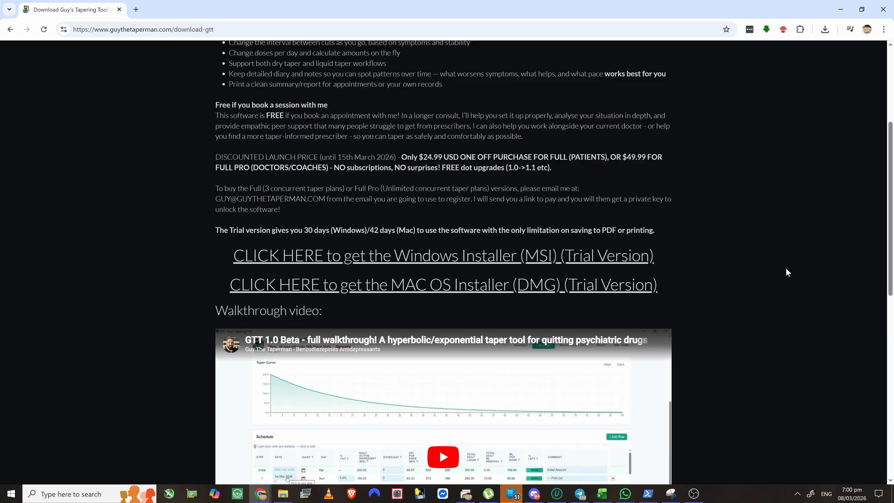
pyautogui.scroll(1, 439, 216)
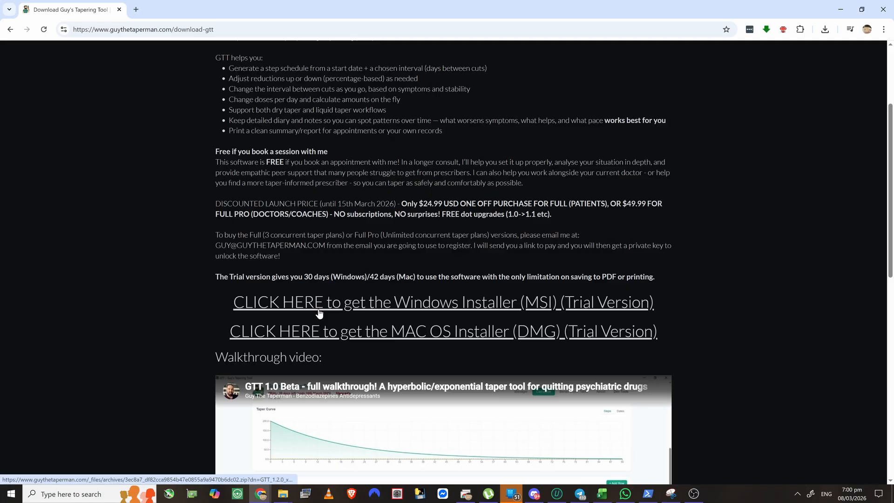
pyautogui.click(502, 311)
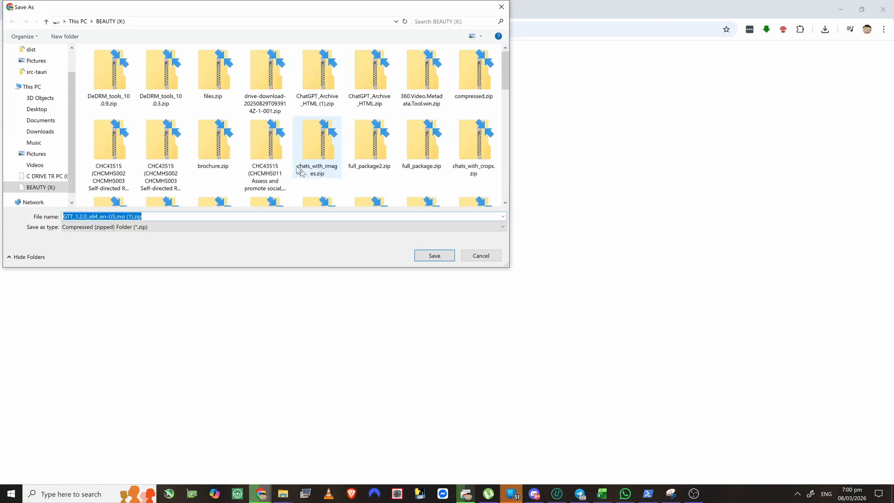
pyautogui.click(425, 255)
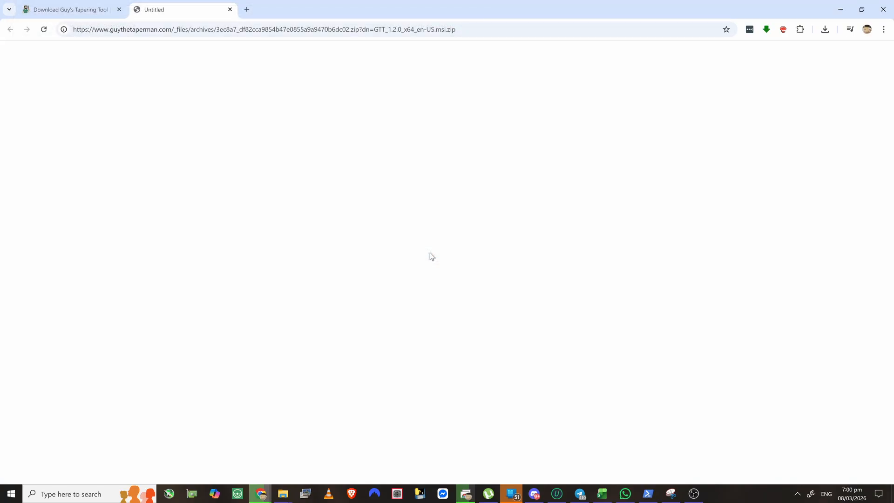
pyautogui.click(824, 31)
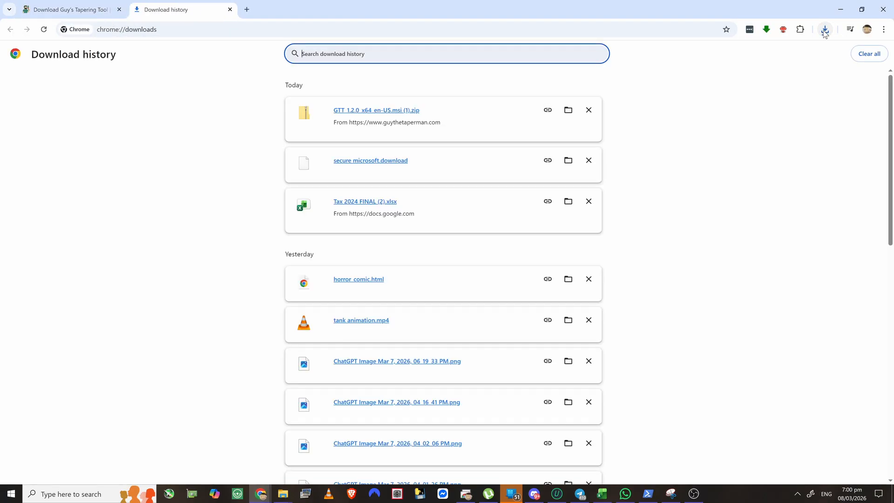
# - Run the .msi from the downloaded zip and install GTT to the default folder
pyautogui.click(375, 111)
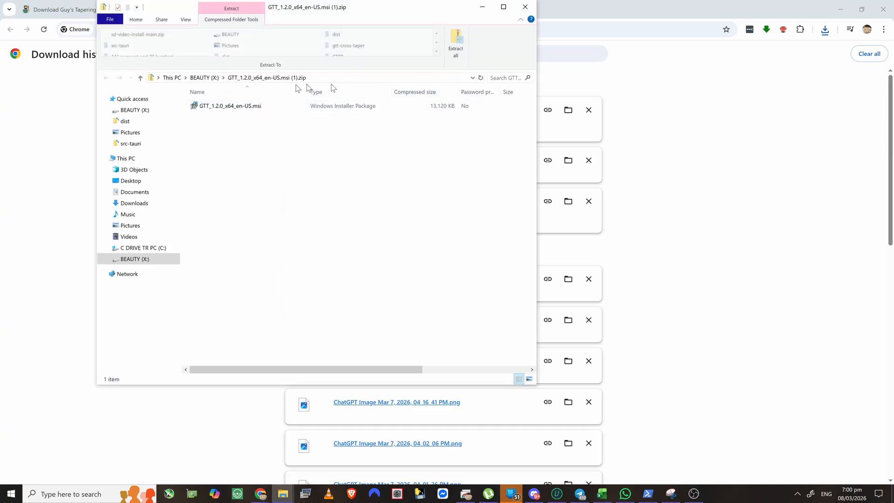
pyautogui.doubleClick(266, 106)
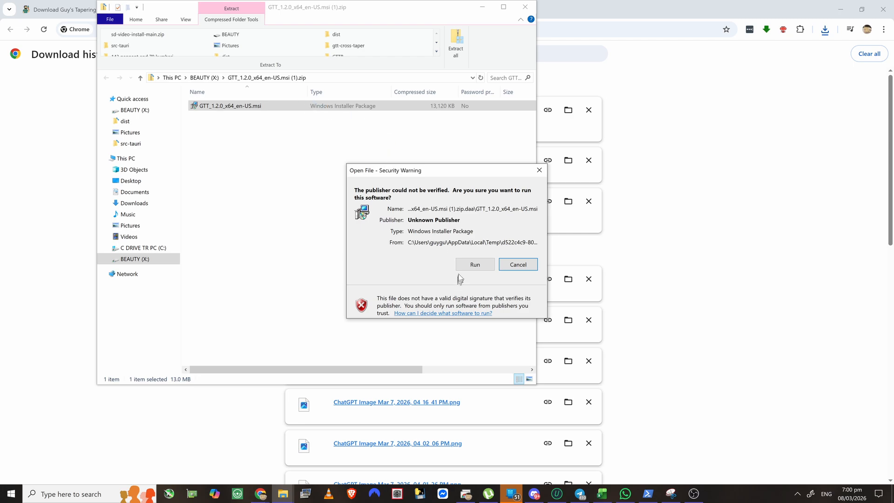
pyautogui.click(476, 262)
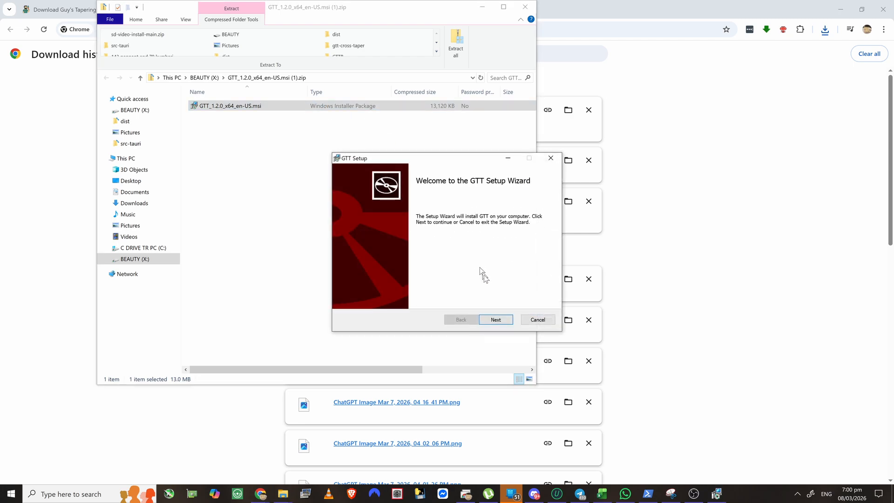
pyautogui.click(496, 319)
pyautogui.click(497, 319)
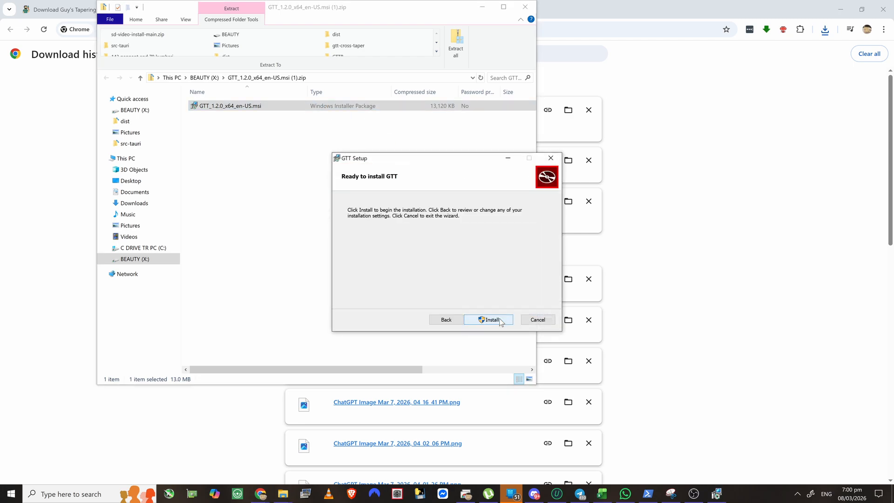
pyautogui.click(493, 319)
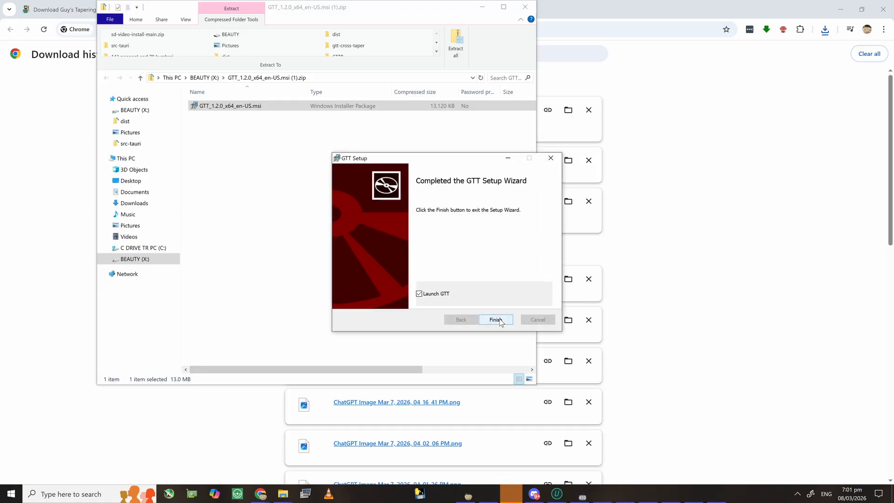
pyautogui.click(495, 320)
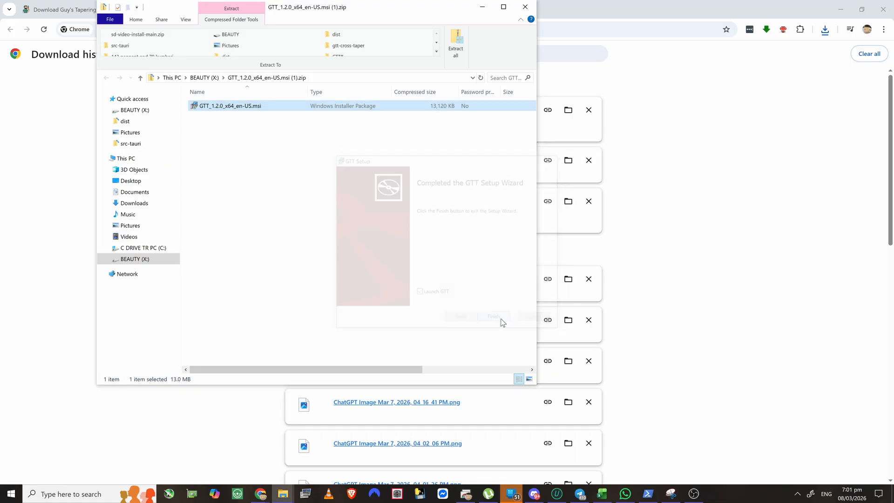
# - Bring up the GTT window and delete the existing My Taper Plan 1 schedule
pyautogui.click(482, 8)
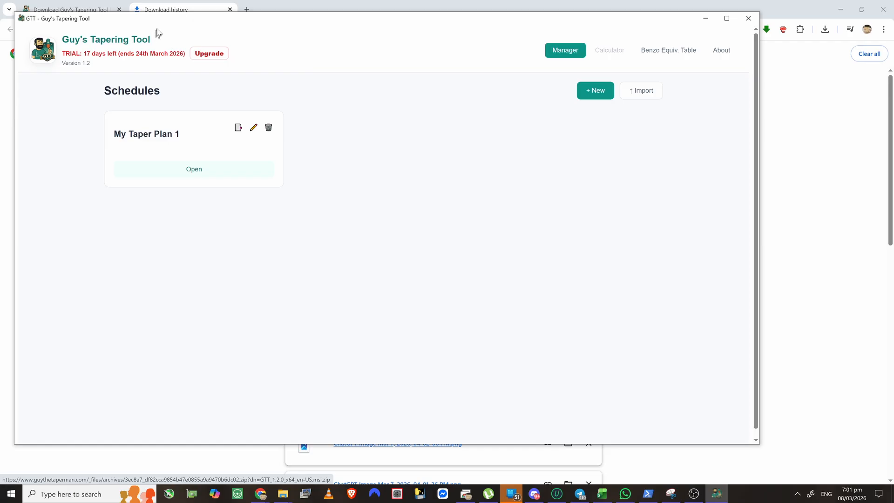
pyautogui.moveTo(162, 22); pyautogui.dragTo(210, 34)
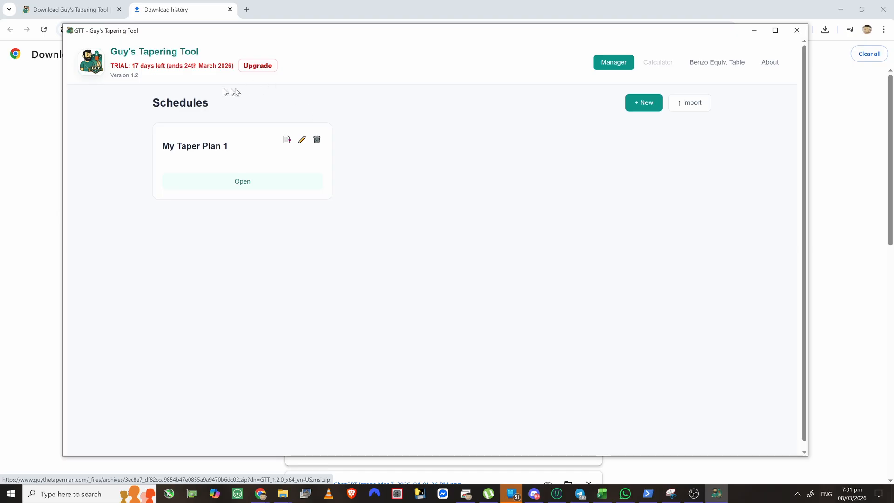
pyautogui.click(318, 142)
pyautogui.click(535, 265)
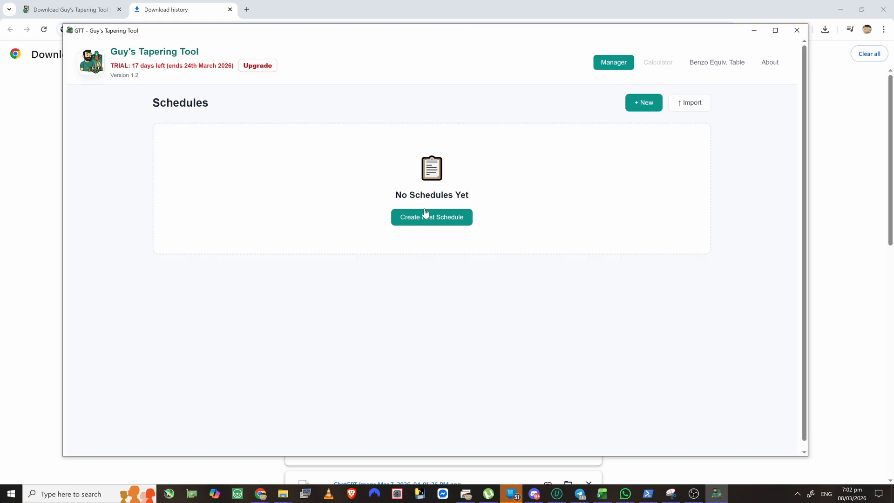
# - Cancel a schedule import without choosing a file, then start creating the first schedule
pyautogui.click(693, 107)
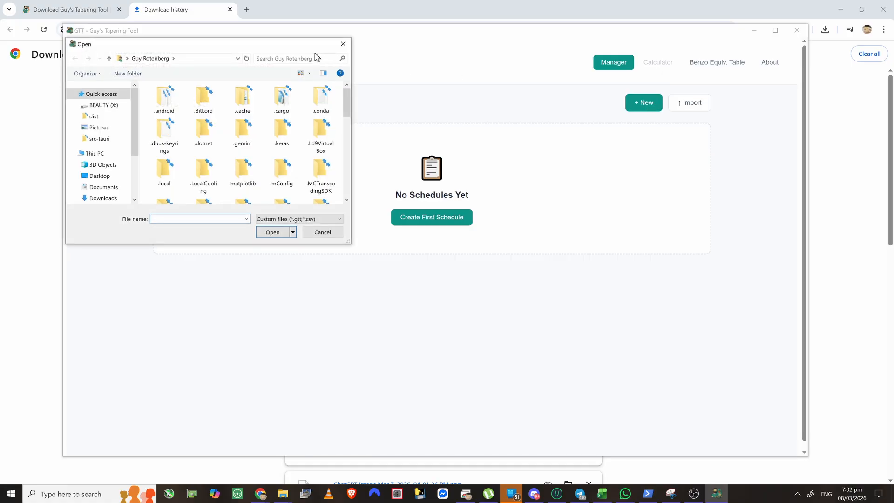
pyautogui.click(343, 47)
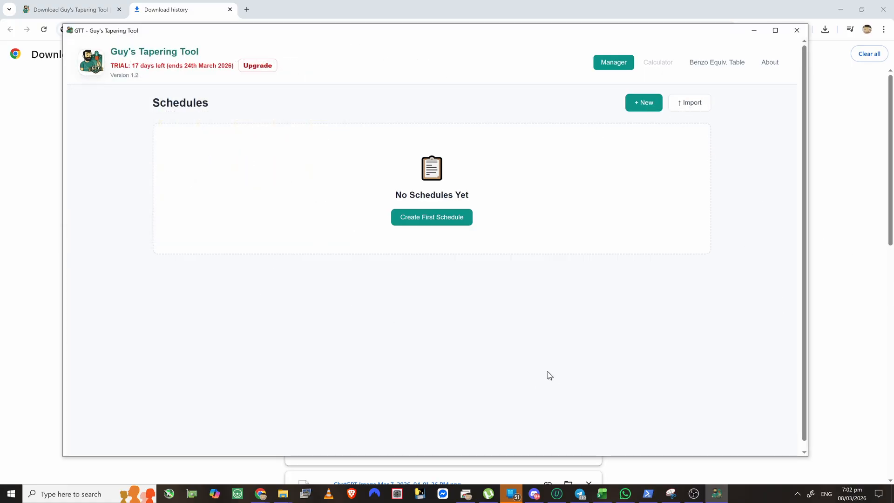
pyautogui.click(435, 222)
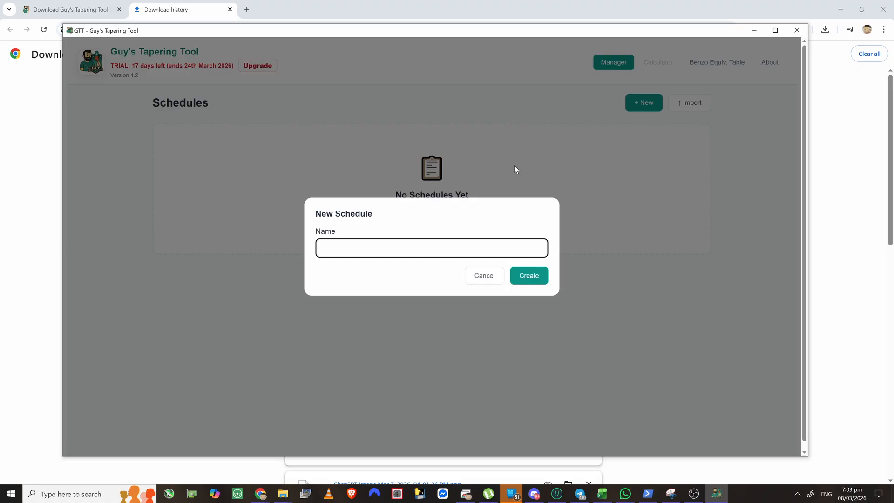
# - Create a new schedule named "Guy's master taper plan"
pyautogui.write("Guy's master")
pyautogui.write('per plan')
pyautogui.click(529, 275)
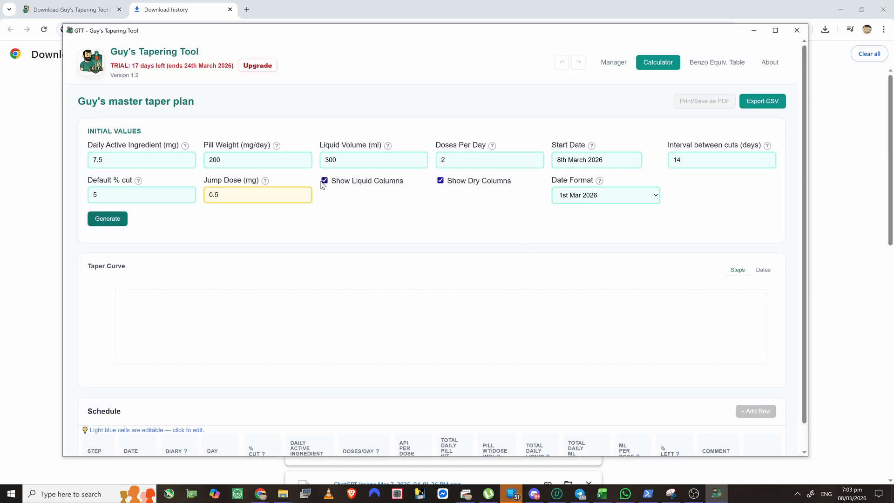
pyautogui.scroll(-1, 321, 185)
pyautogui.scroll(1, 320, 186)
pyautogui.scroll(-1, 393, 214)
pyautogui.scroll(1, 363, 214)
pyautogui.scroll(-1, 360, 214)
pyautogui.scroll(1, 307, 280)
# - Change Daily Active Ingredient from 7.5 to 20 mg and set Pill Weight to 150
pyautogui.click(150, 161)
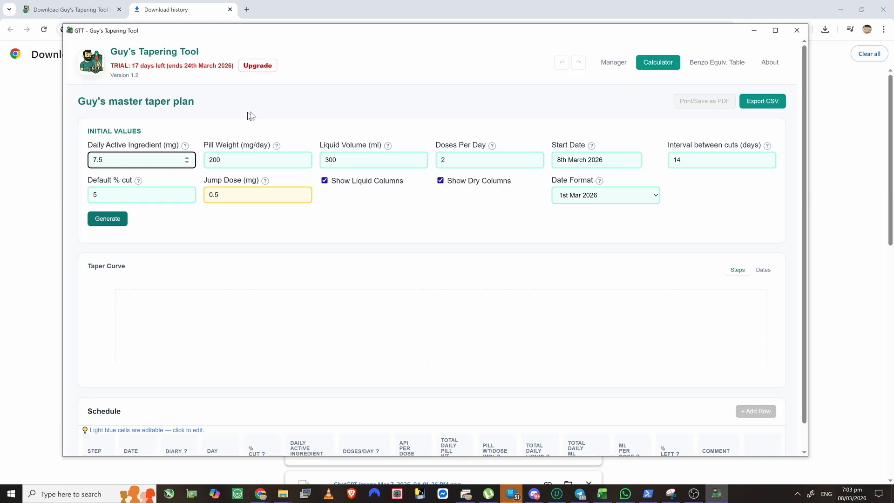
pyautogui.press('BackSpace')
pyautogui.press('BackSpace')
pyautogui.press('BackSpace')
pyautogui.write('20')
pyautogui.press('Tab')
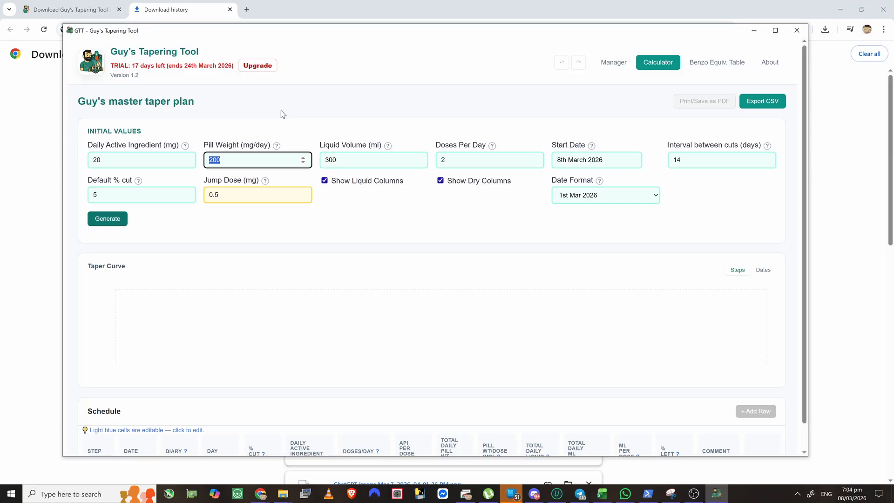
pyautogui.write('150')
pyautogui.press('Tab')
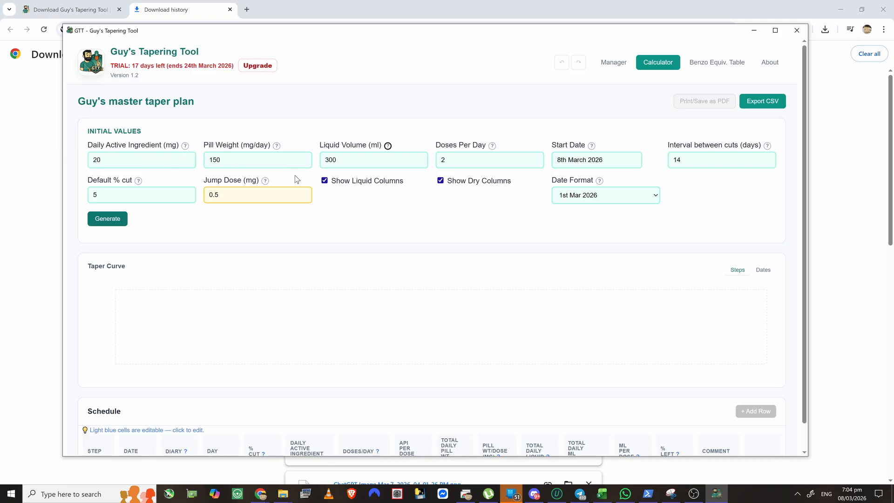
# - Maximize the GTT window and correct the Pill Weight entry back to 150 mg
pyautogui.click(777, 32)
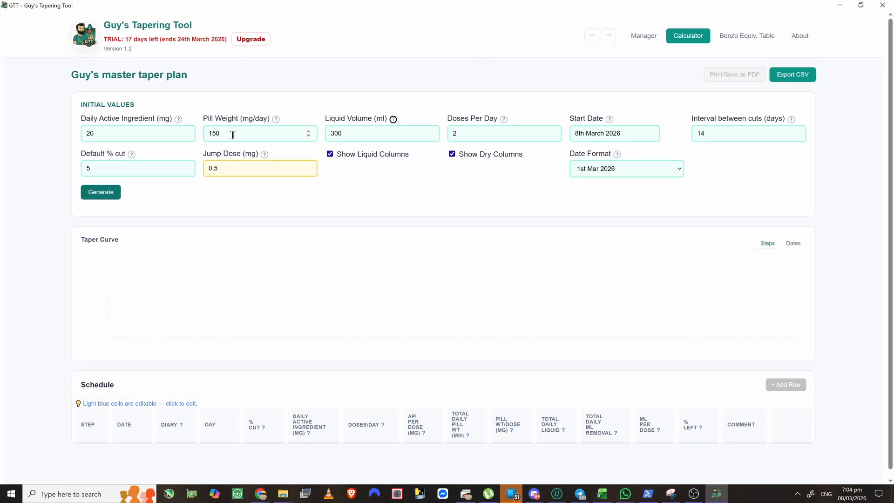
pyautogui.click(263, 131)
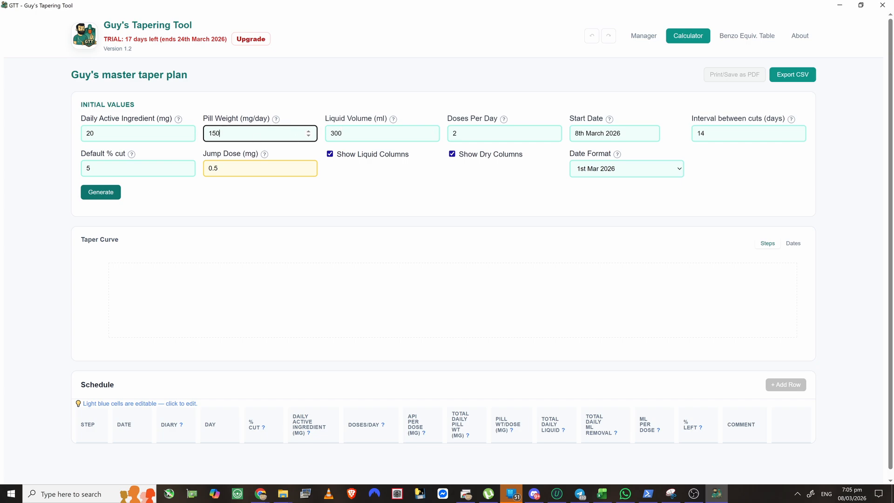
pyautogui.press('BackSpace')
pyautogui.write('38')
pyautogui.press('BackSpace')
pyautogui.write('7')
pyautogui.press('BackSpace')
pyautogui.write('50')
pyautogui.press('Tab')
pyautogui.press('Tab')
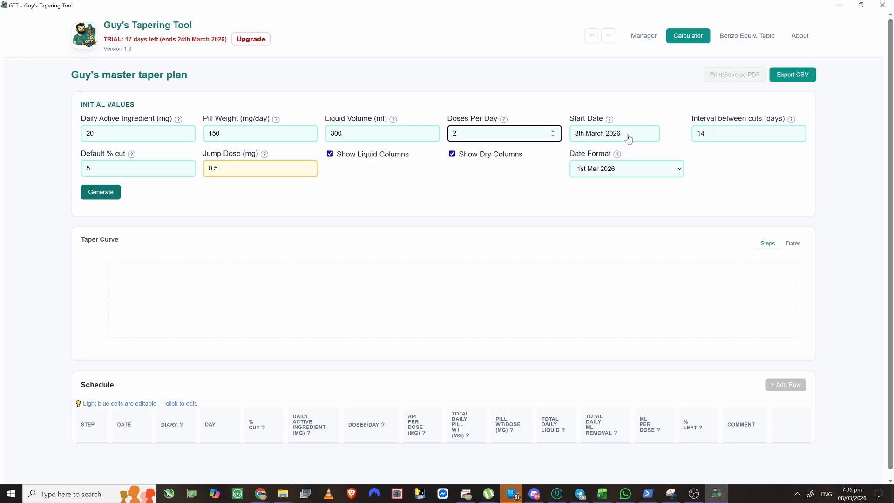
# - Pick 15th March 2026 as the plan's Start Date in the date picker
pyautogui.click(629, 138)
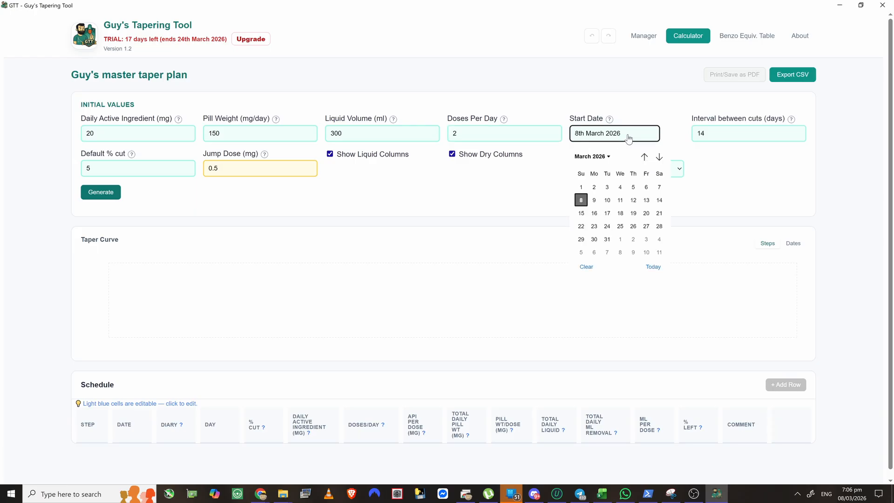
pyautogui.click(583, 213)
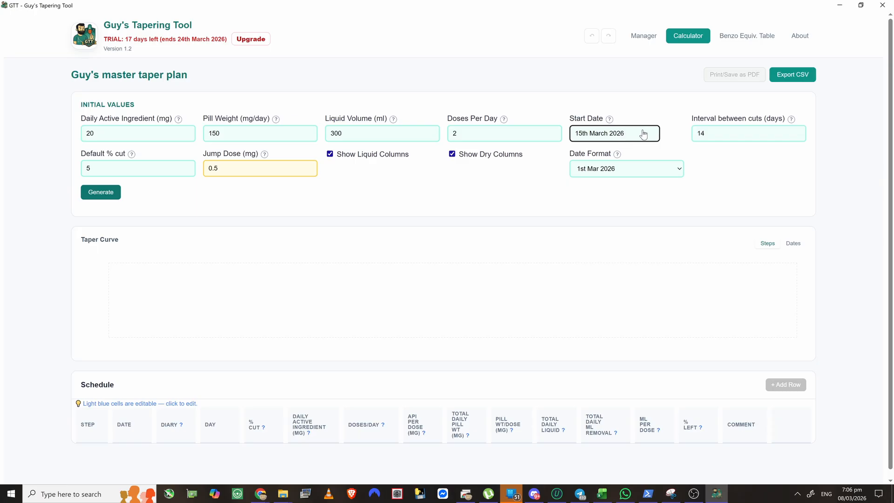
pyautogui.press('Tab')
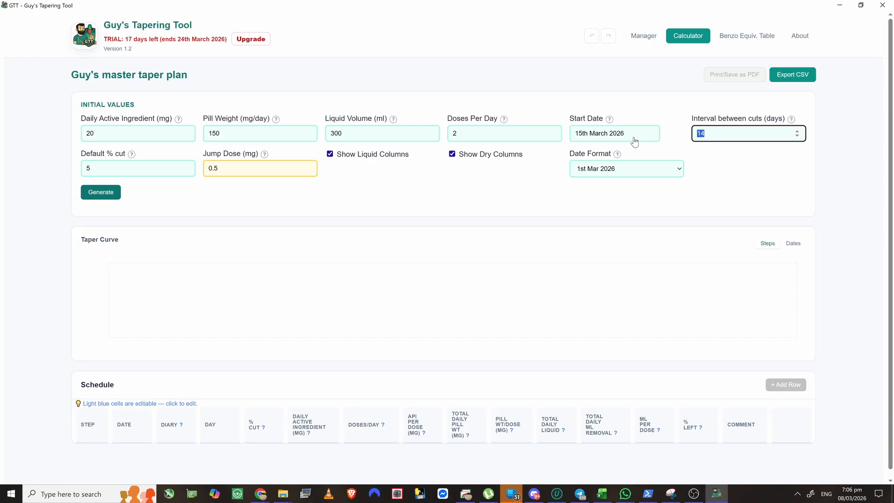
# - Set the cut interval to 10 days and default cut to 2%, keeping jump dose 0.5
pyautogui.write('10')
pyautogui.press('Tab')
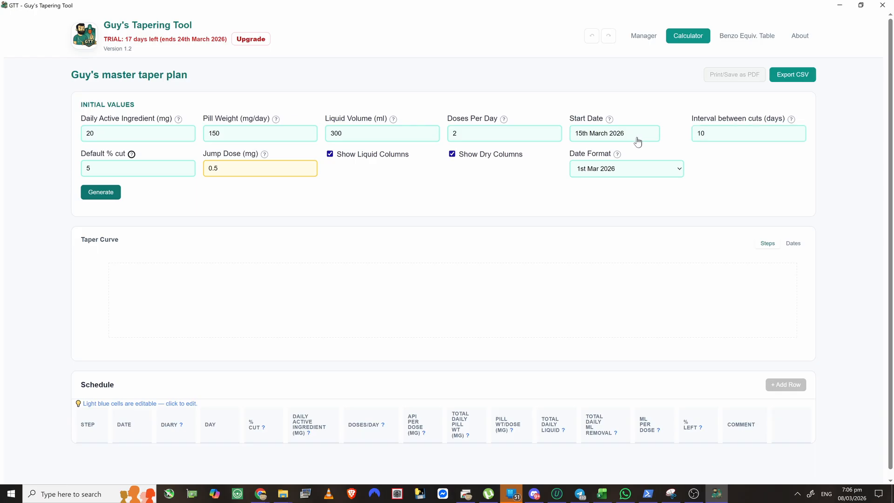
pyautogui.press('Tab')
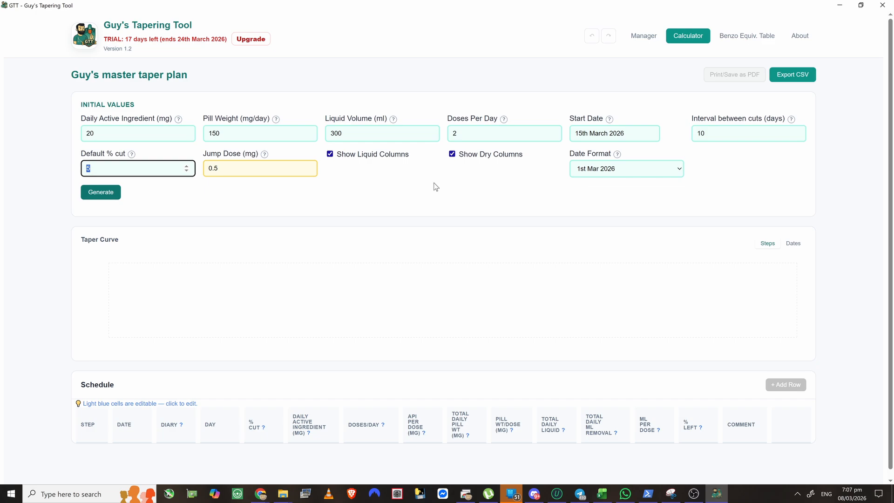
pyautogui.press('Tab')
pyautogui.press('Tab')
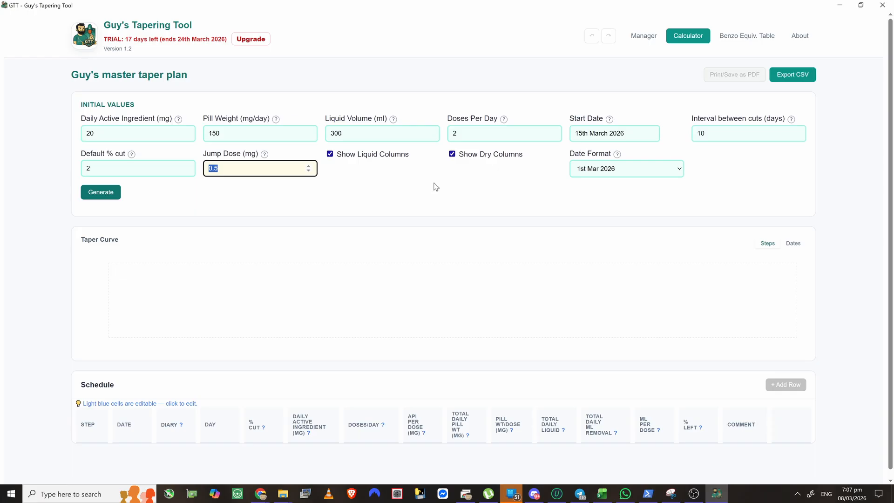
pyautogui.press('Tab')
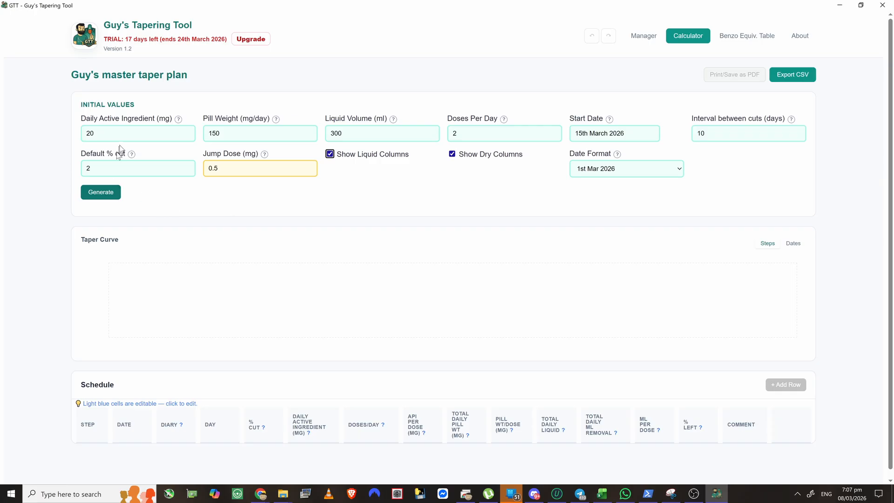
pyautogui.moveTo(178, 120)
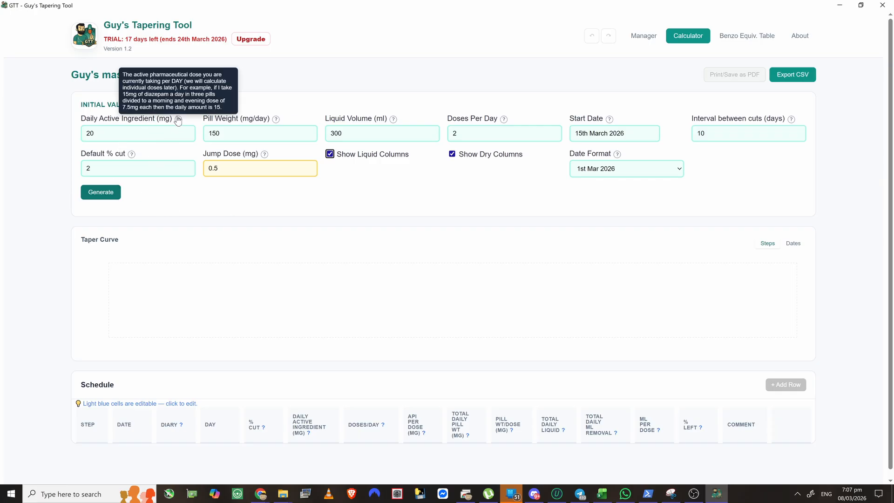
pyautogui.moveTo(277, 123)
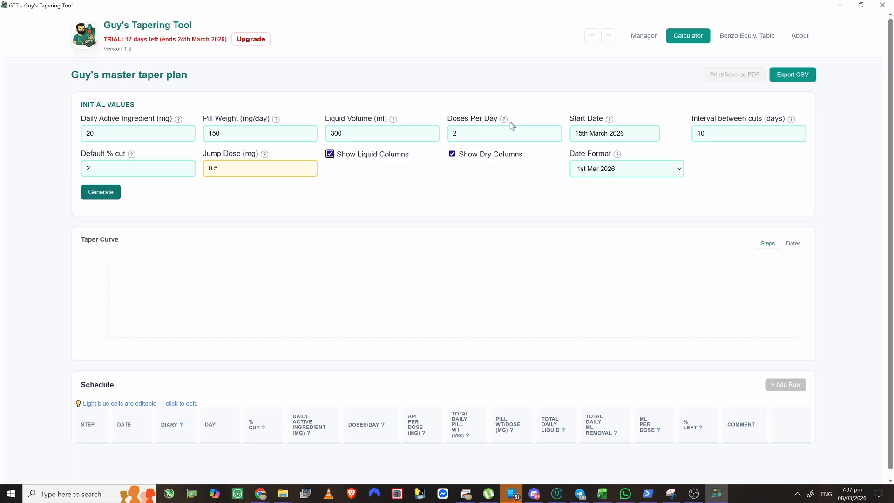
pyautogui.moveTo(612, 124)
pyautogui.click(604, 170)
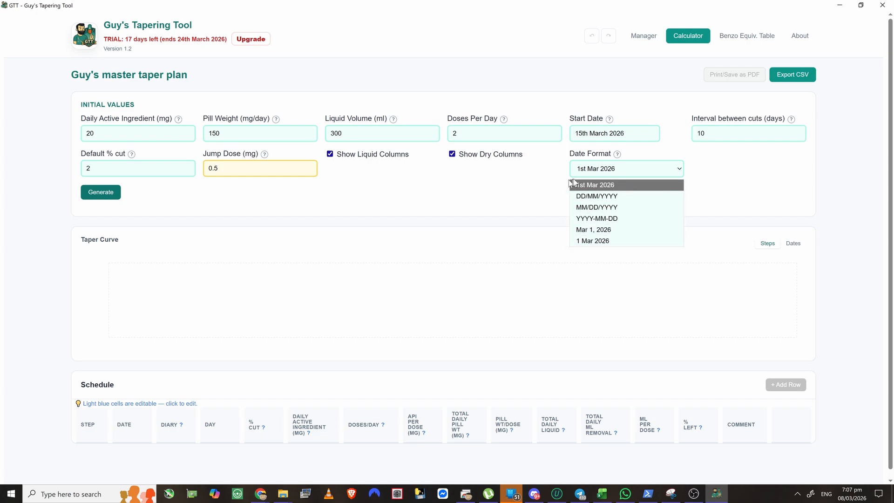
pyautogui.click(585, 174)
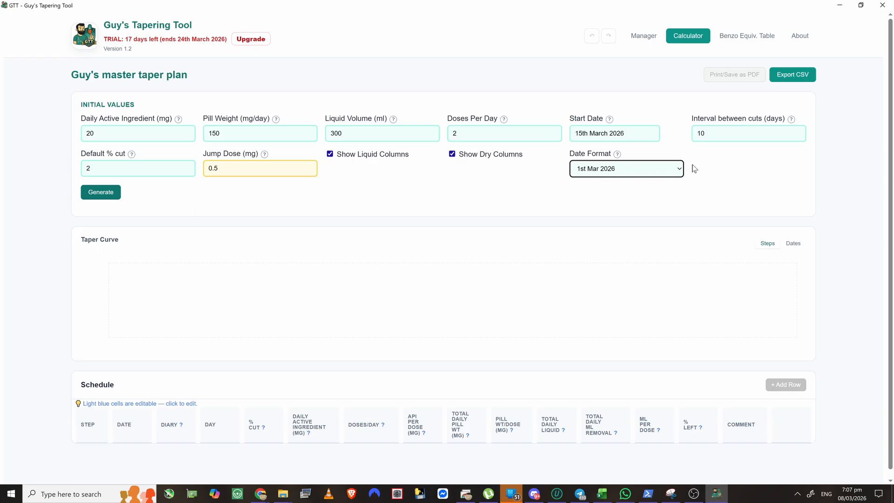
pyautogui.click(663, 173)
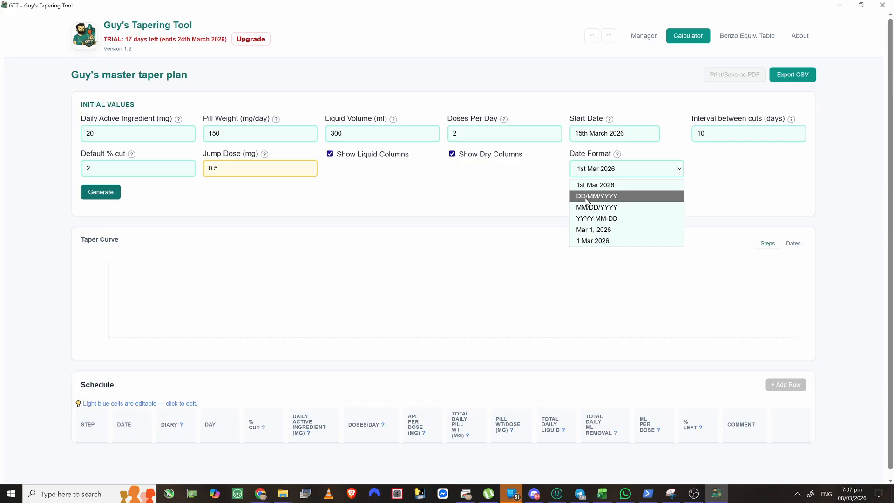
pyautogui.click(607, 186)
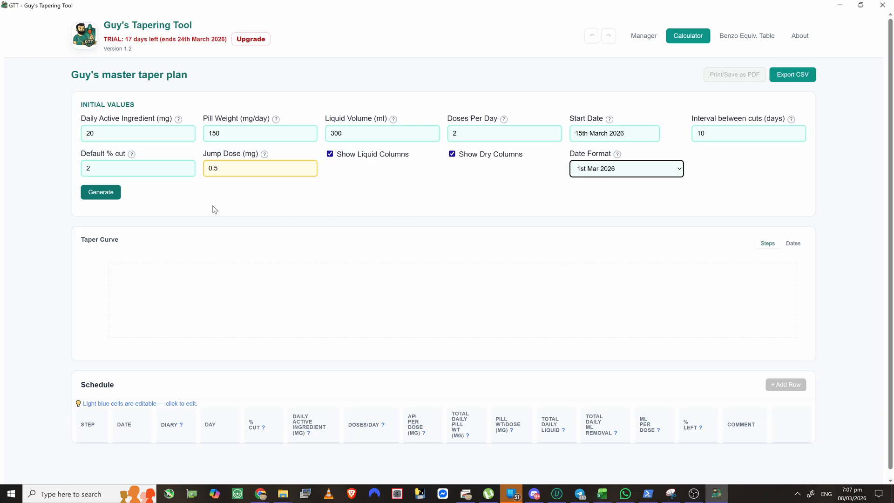
pyautogui.click(101, 195)
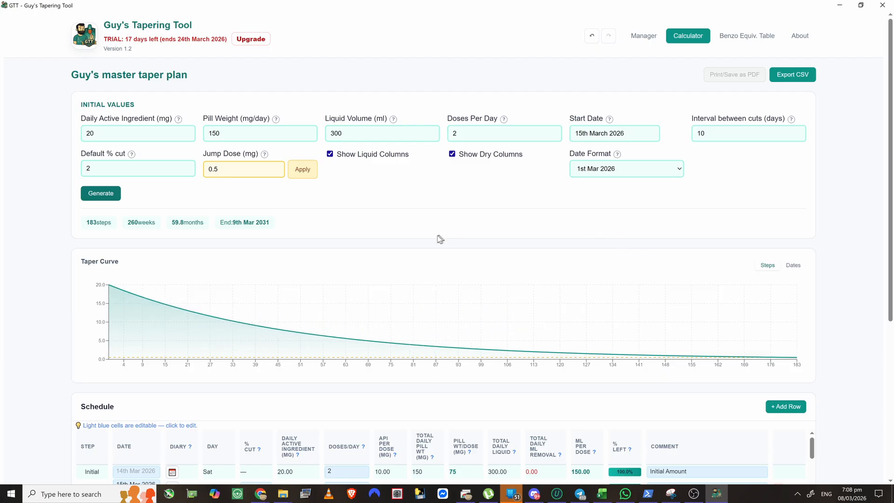
# - Scroll down to review the generated 183-step taper schedule
pyautogui.scroll(-1, 383, 226)
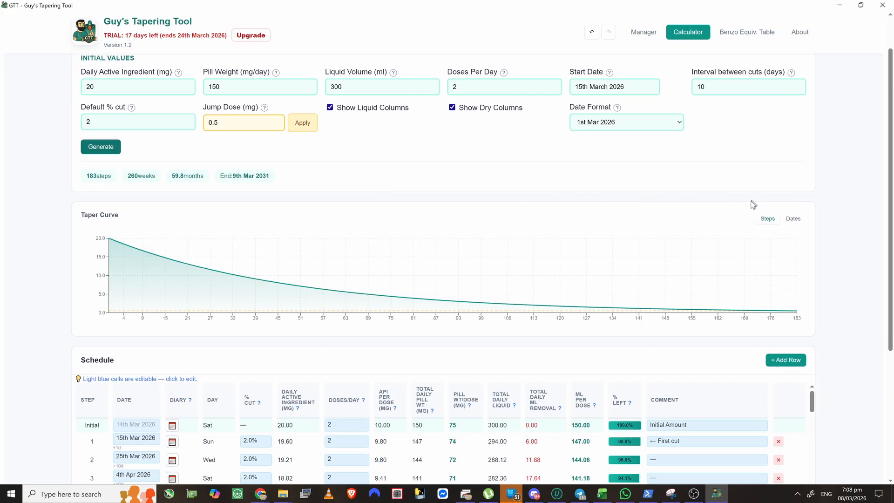
pyautogui.click(797, 219)
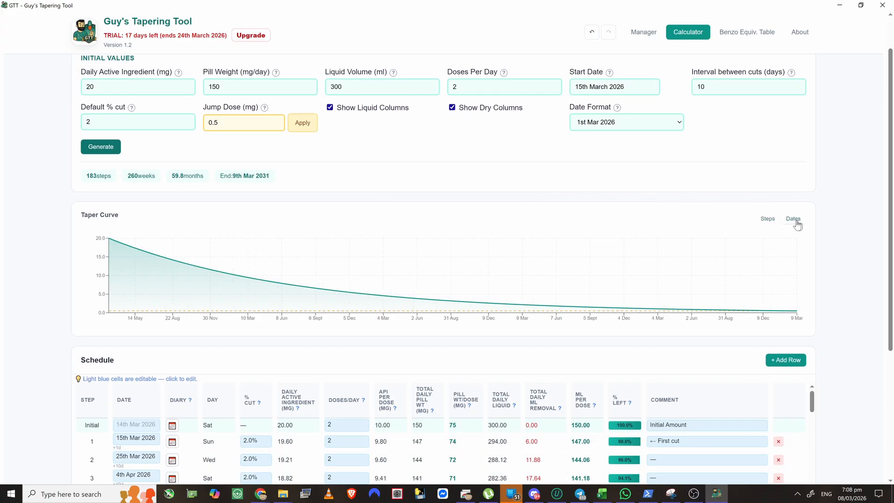
pyautogui.click(767, 223)
pyautogui.scroll(-2, 266, 209)
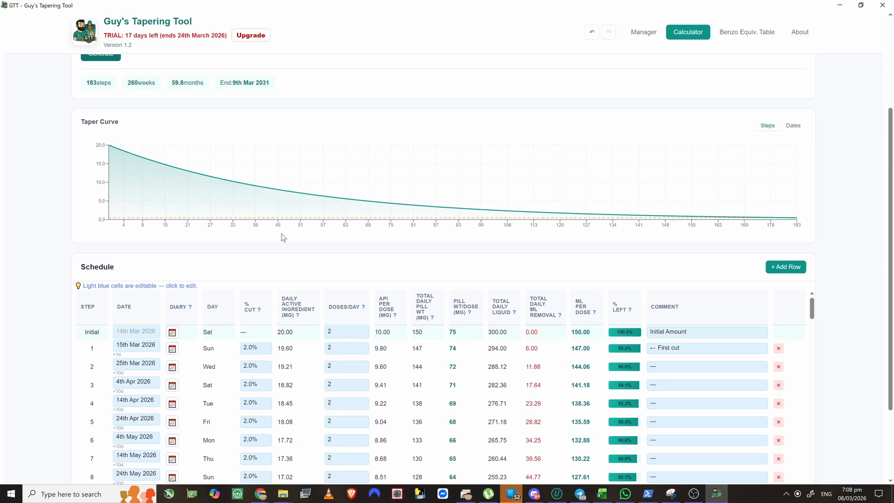
pyautogui.scroll(1, 261, 233)
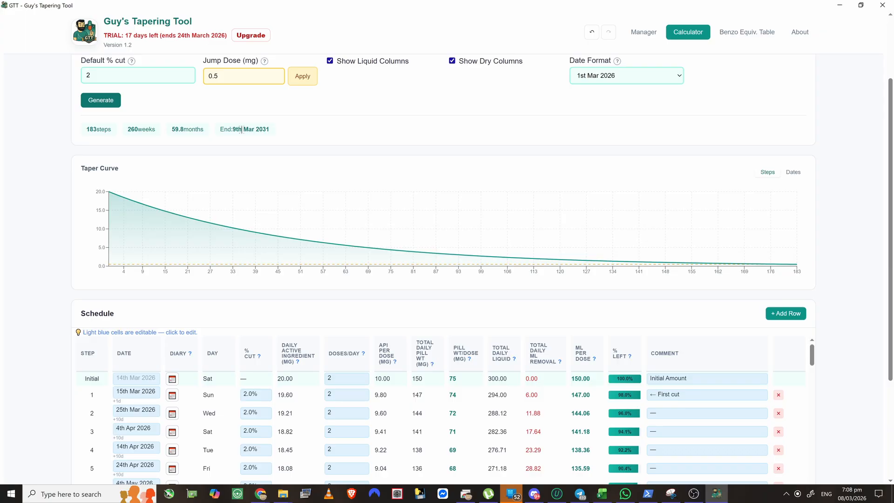
pyautogui.scroll(-2, 158, 179)
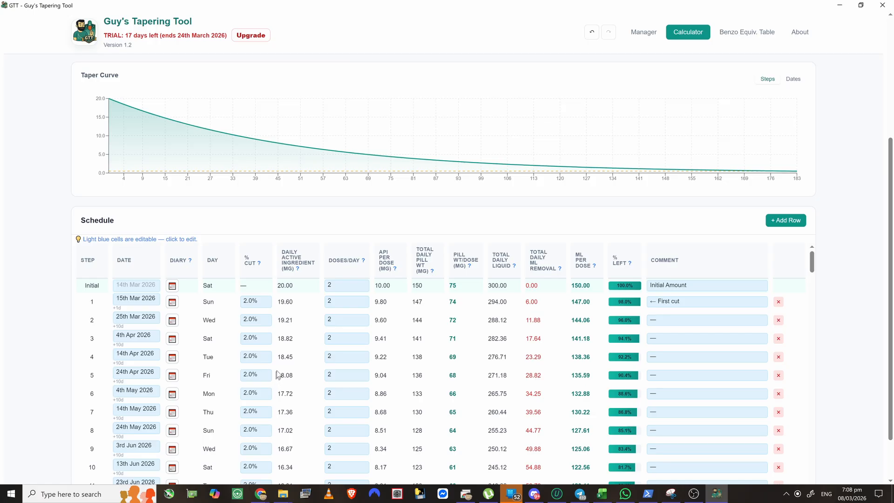
pyautogui.scroll(4, 78, 251)
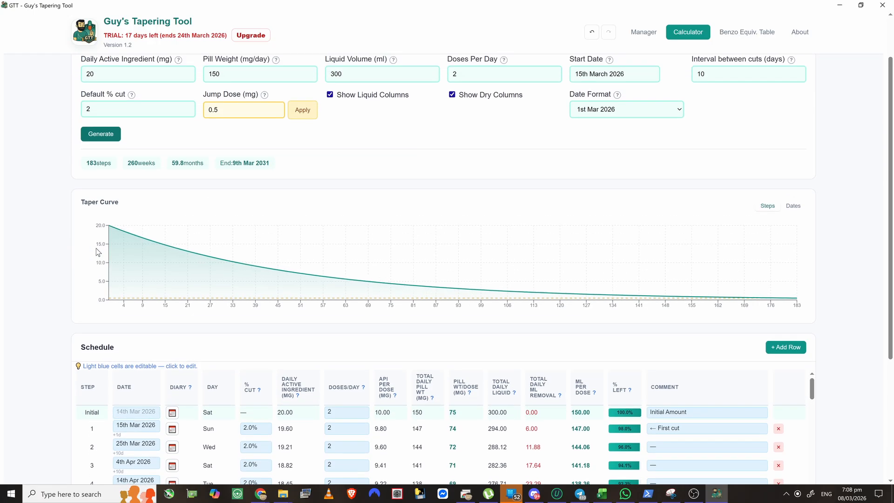
pyautogui.scroll(-2, 112, 249)
pyautogui.scroll(-1, 111, 248)
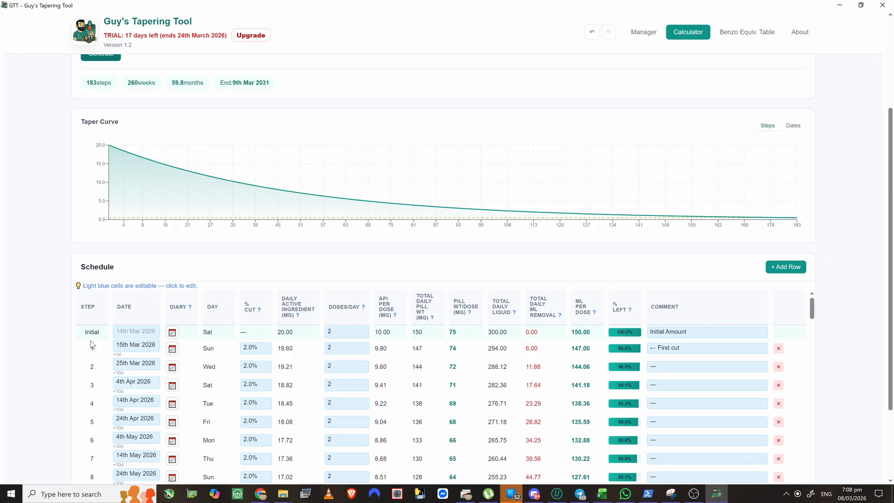
pyautogui.scroll(-1, 96, 344)
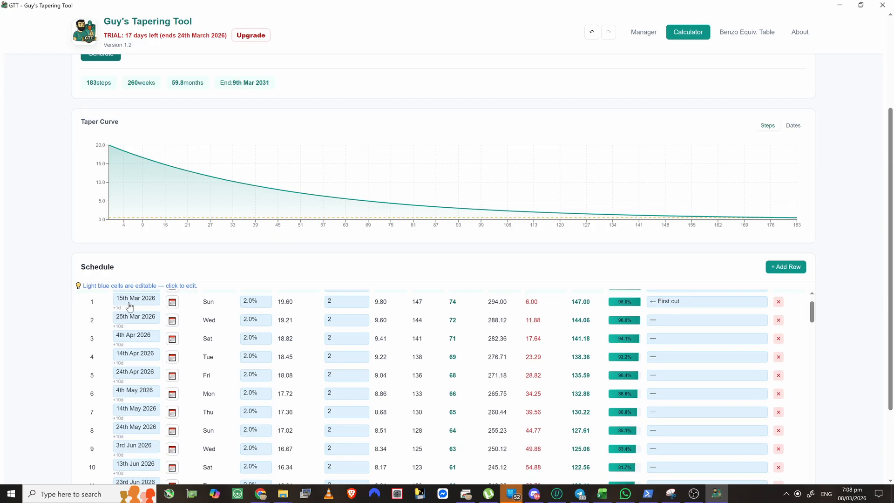
pyautogui.scroll(1, 126, 342)
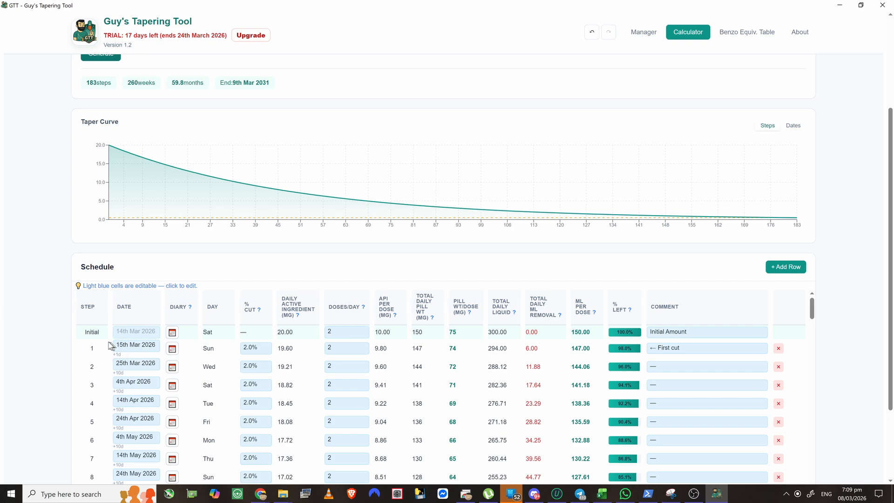
pyautogui.scroll(3, 601, 283)
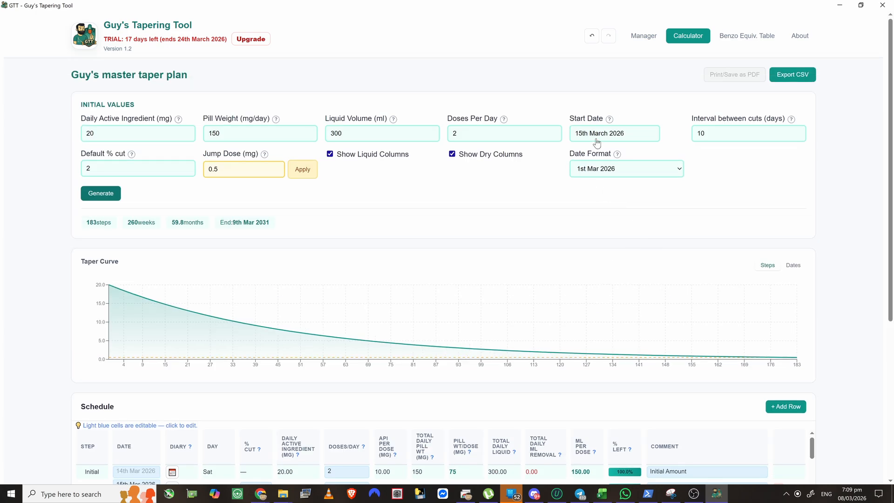
pyautogui.scroll(-4, 456, 253)
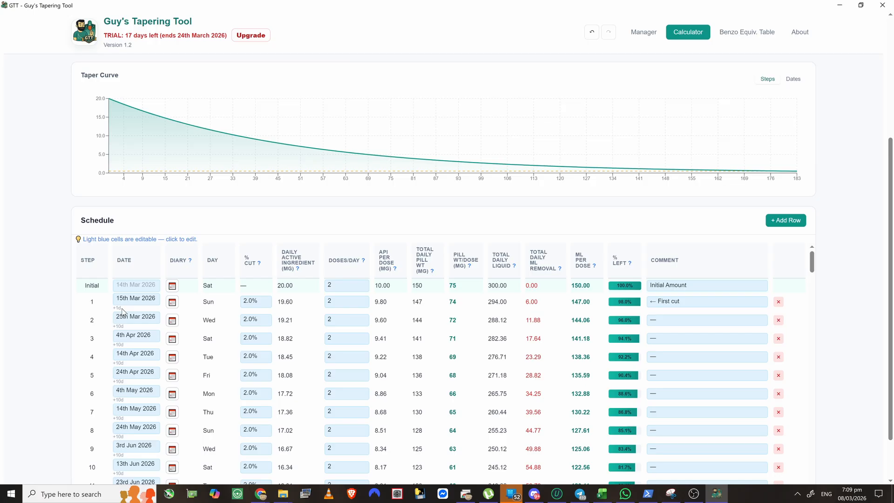
pyautogui.moveTo(122, 312); pyautogui.dragTo(114, 311)
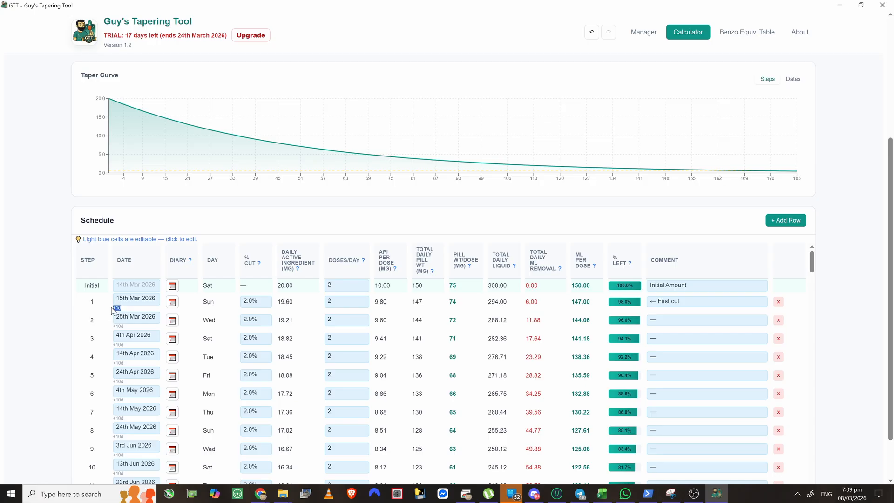
pyautogui.click(133, 326)
pyautogui.moveTo(133, 330); pyautogui.dragTo(113, 326)
pyautogui.click(140, 304)
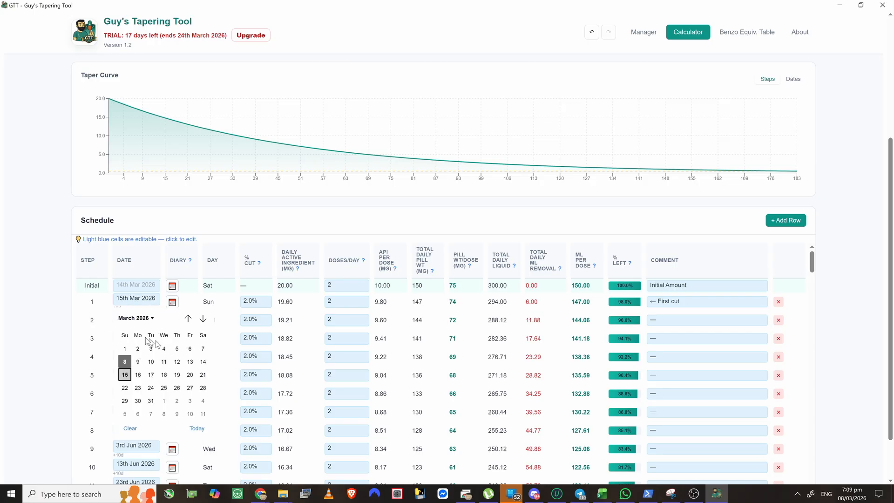
pyautogui.click(102, 316)
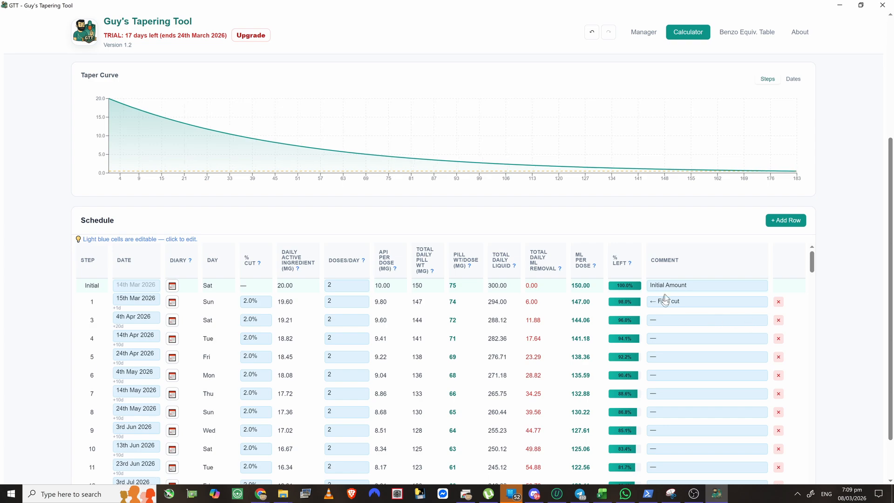
pyautogui.scroll(4, 666, 300)
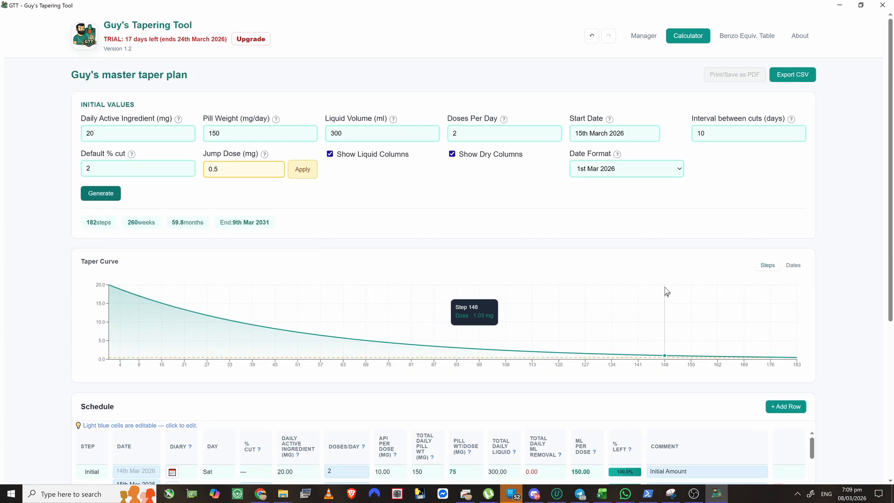
pyautogui.click(592, 36)
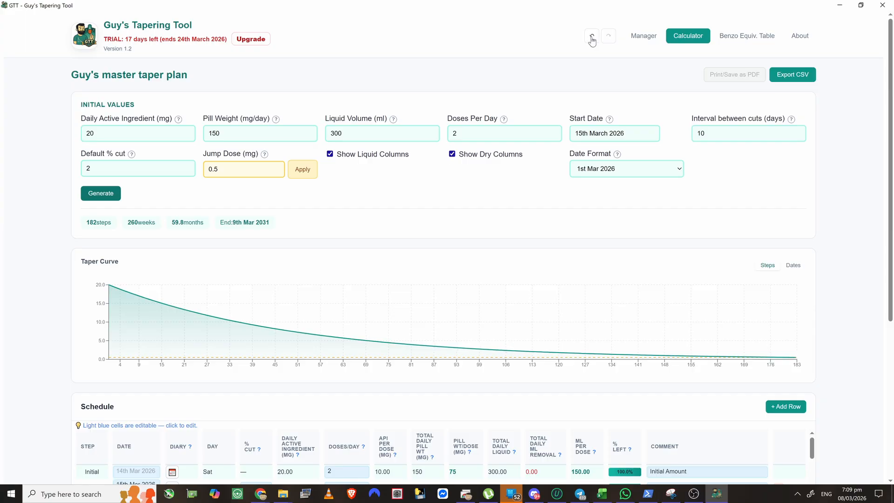
pyautogui.scroll(-3, 439, 320)
pyautogui.scroll(-2, 203, 351)
pyautogui.scroll(2, 192, 308)
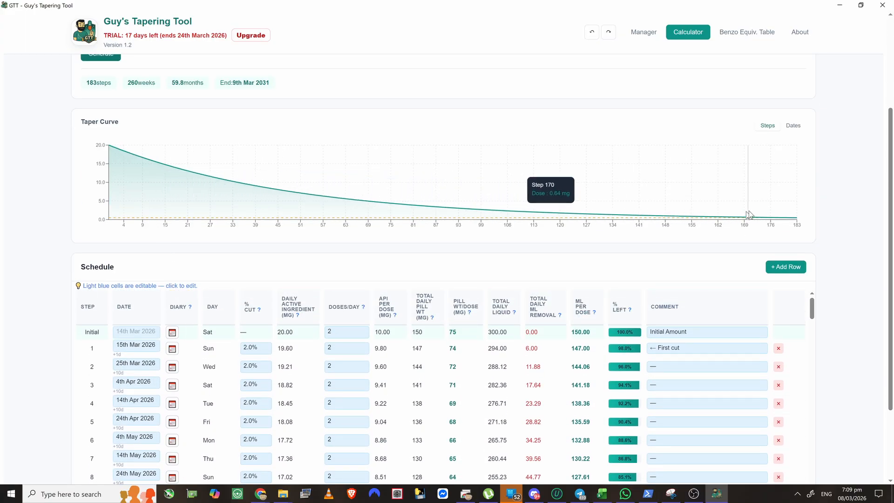
pyautogui.scroll(-2, 73, 340)
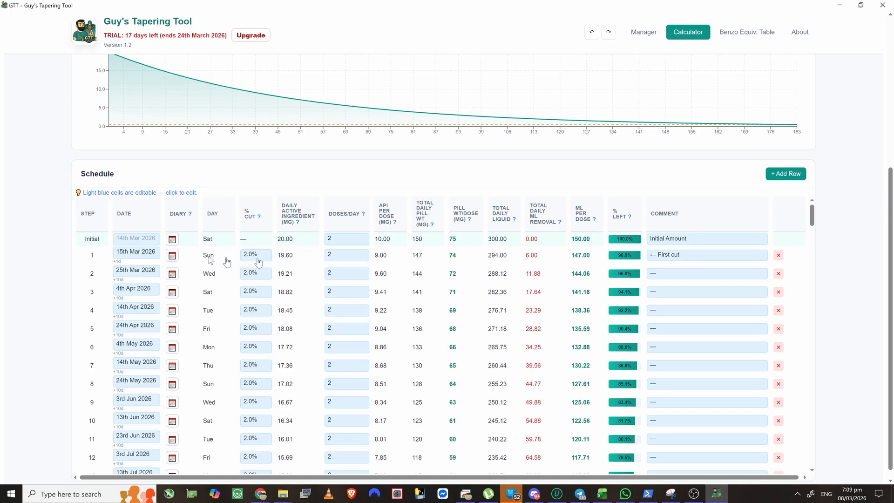
pyautogui.click(172, 255)
# - Write and save a 14/3/2026 diary note for the Initial step about starting the 20mg diazepam taper
pyautogui.click(378, 203)
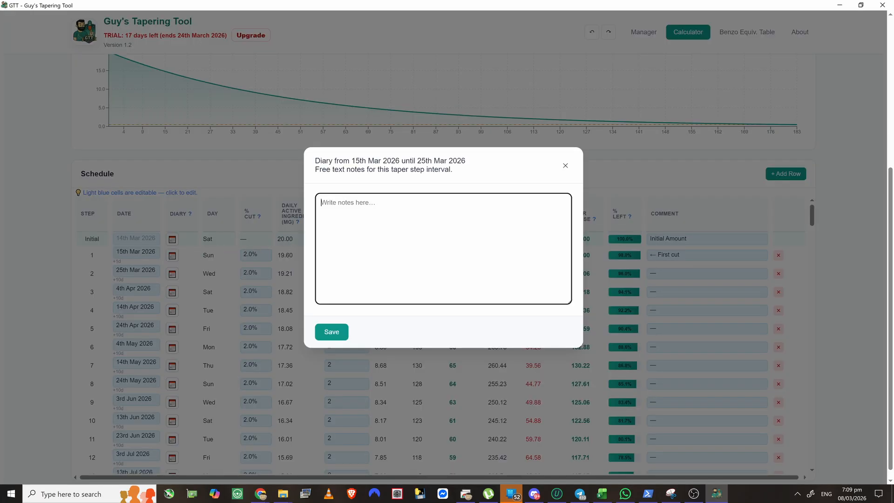
pyautogui.click(564, 167)
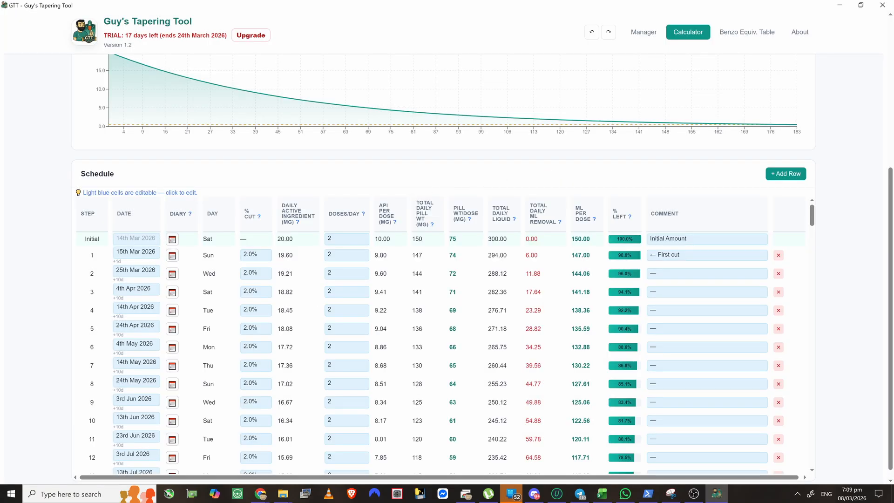
pyautogui.click(172, 240)
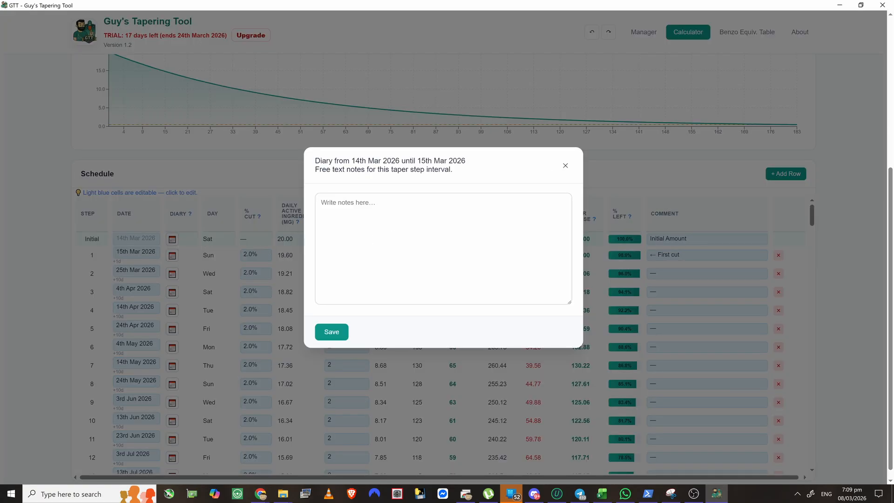
pyautogui.click(349, 203)
pyautogui.write('14')
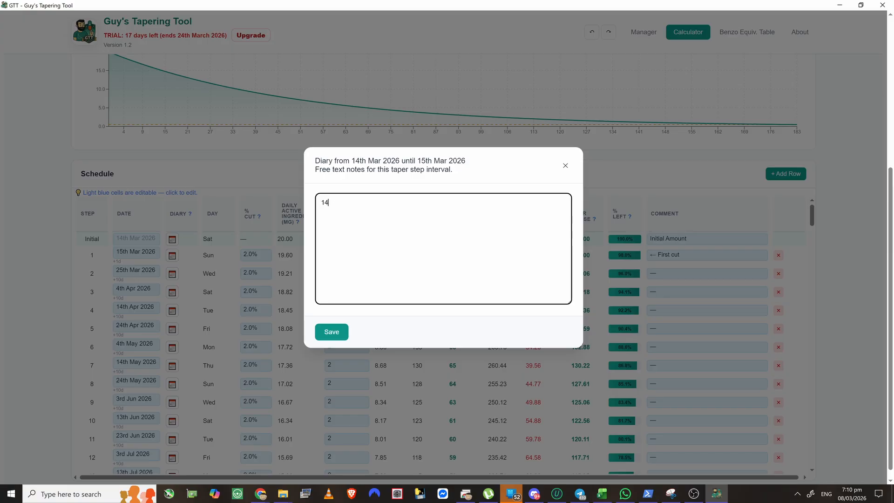
pyautogui.write('/3/2026 - 3:0')
pyautogui.write('0pm - I am starting taperi')
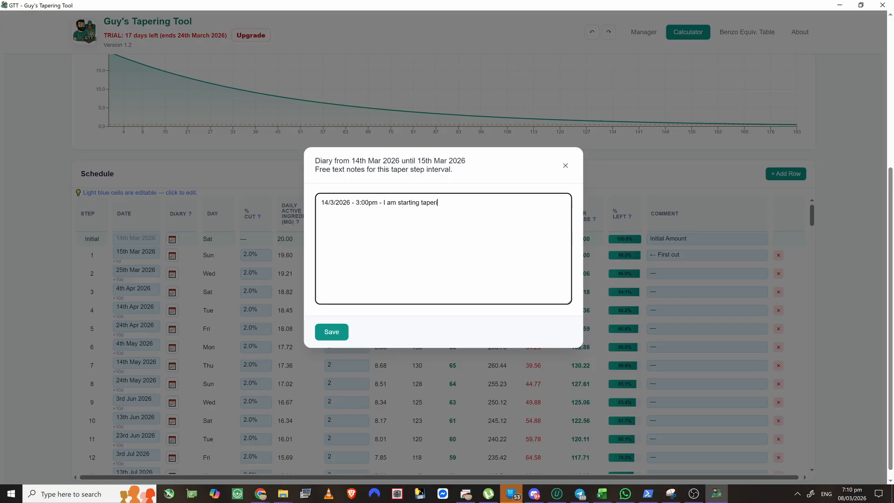
pyautogui.write('ng 20mg of diazepam. I am feeling a bit nervous, ')
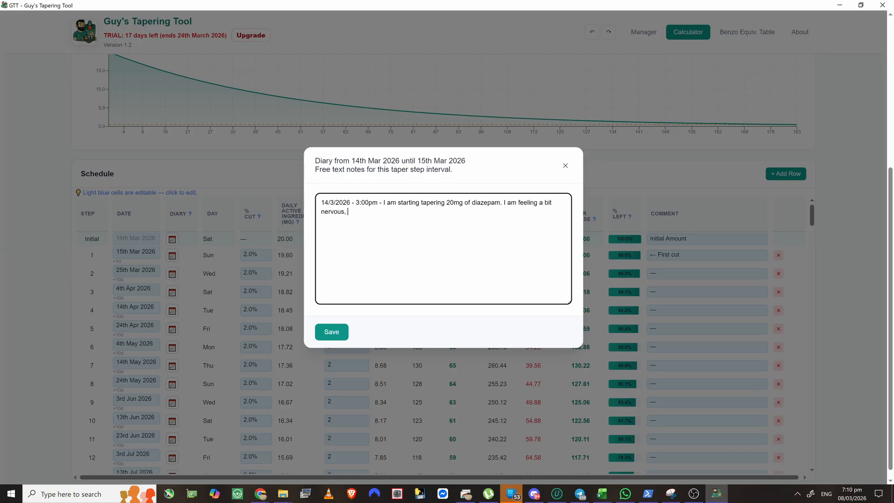
pyautogui.write('I have x y z to help')
pyautogui.write('.')
pyautogui.click(330, 333)
pyautogui.moveTo(173, 241)
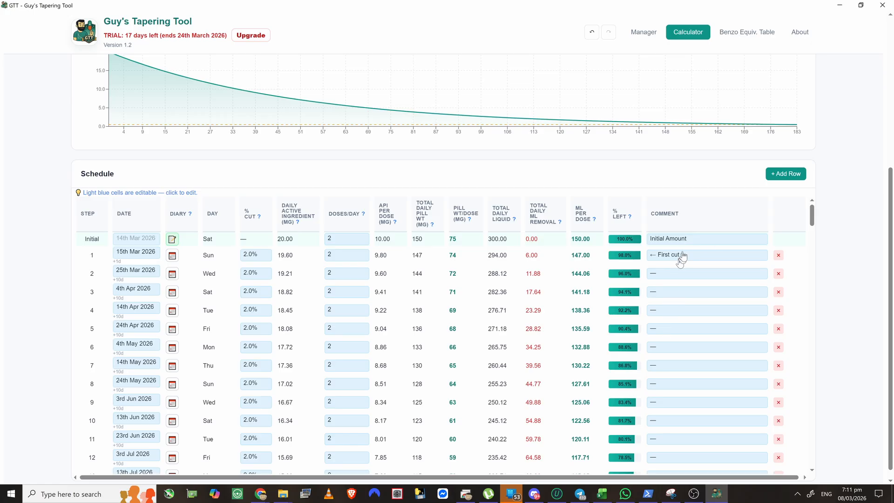
# - Replace step 2's dash comment with 'tereter'
pyautogui.click(683, 280)
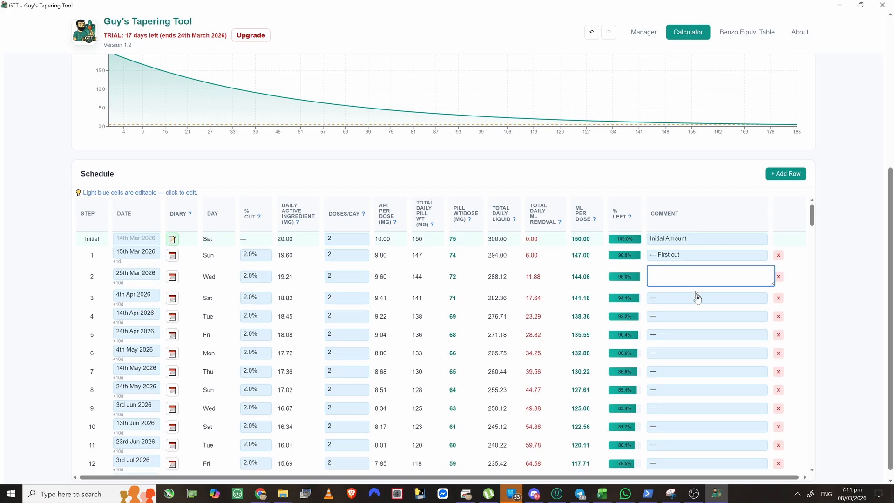
pyautogui.write('tereter')
pyautogui.press('Return')
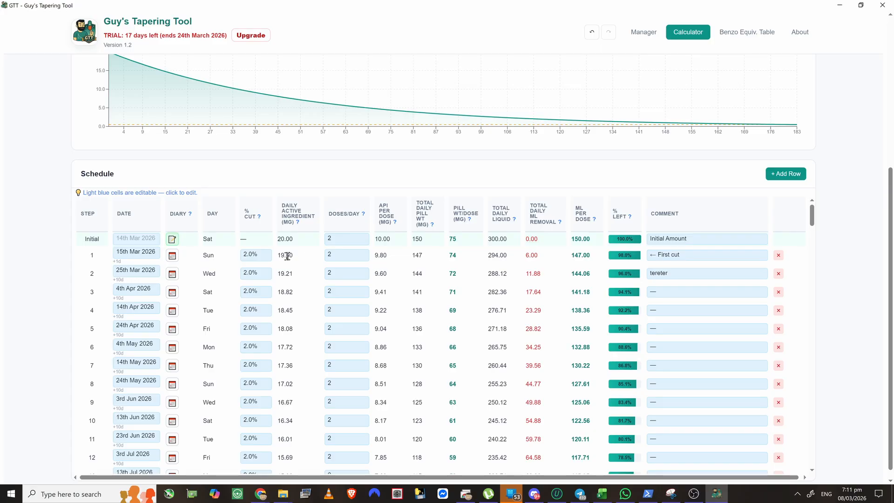
# - In step 1's diary, log the 16/3 7AM dose and the uneventful 8PM second dose
pyautogui.click(172, 256)
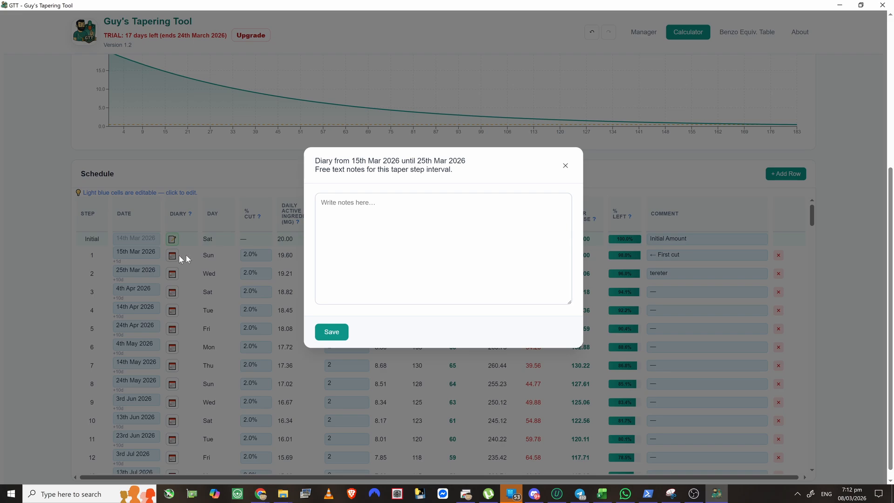
pyautogui.click(397, 219)
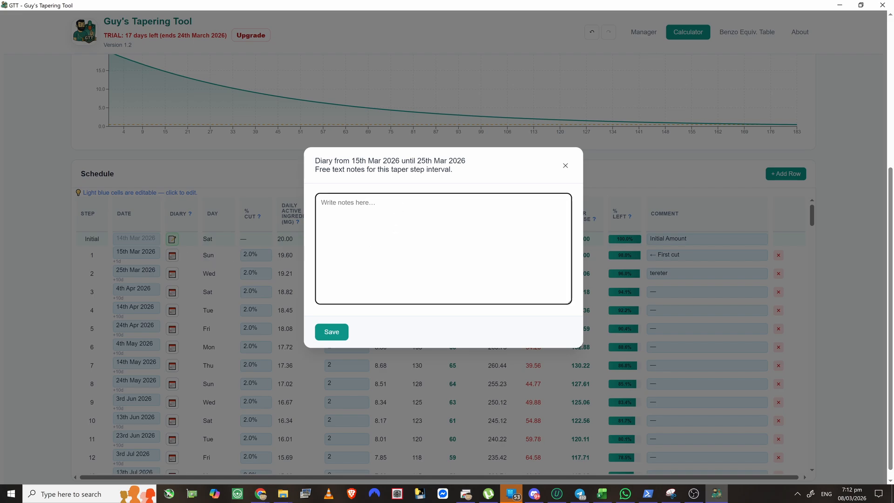
pyautogui.write('16/.')
pyautogui.write('3')
pyautogui.write('/209')
pyautogui.press('BackSpace')
pyautogui.write('25 0')
pyautogui.write(' 7')
pyautogui.write('AM - took my ')
pyautogui.write('dose')
pyautogui.press('Return')
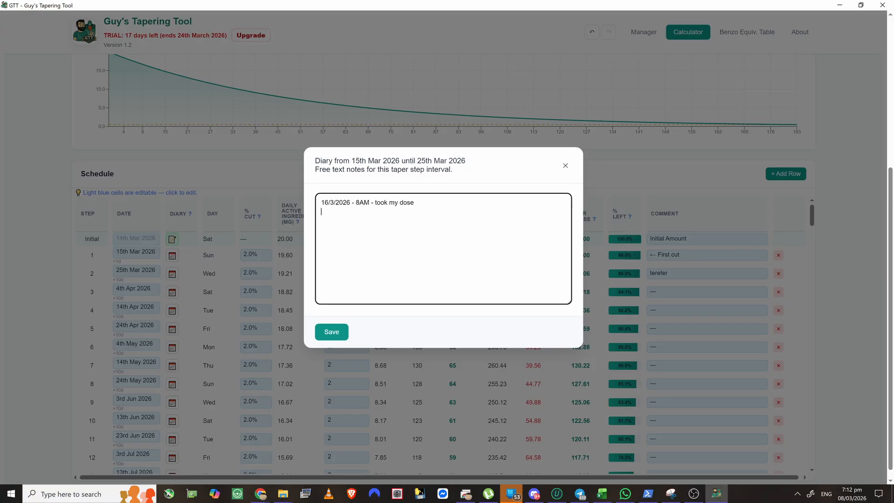
pyautogui.write('1')
pyautogui.write('new dose ')
pyautogui.write('16')
pyautogui.write('/3/2026 ')
pyautogui.write('- 8Pm - ')
pyautogui.write('M - to')
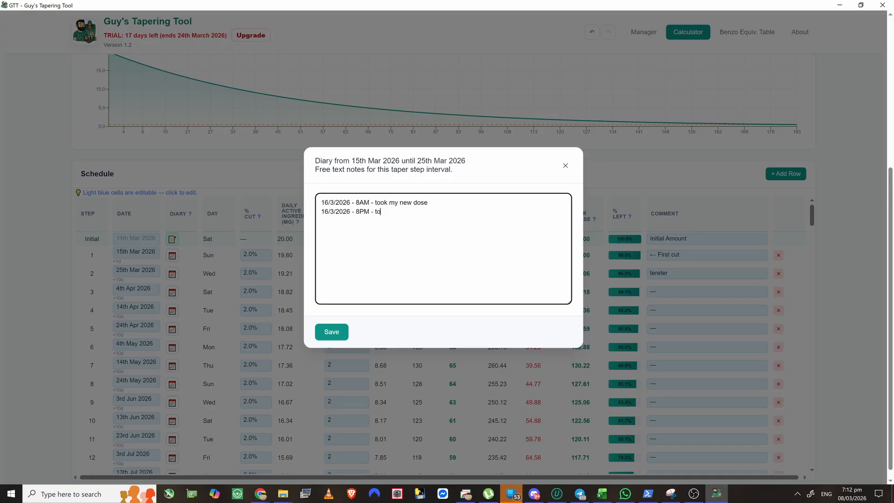
pyautogui.write('ok my second dose - nothing real')
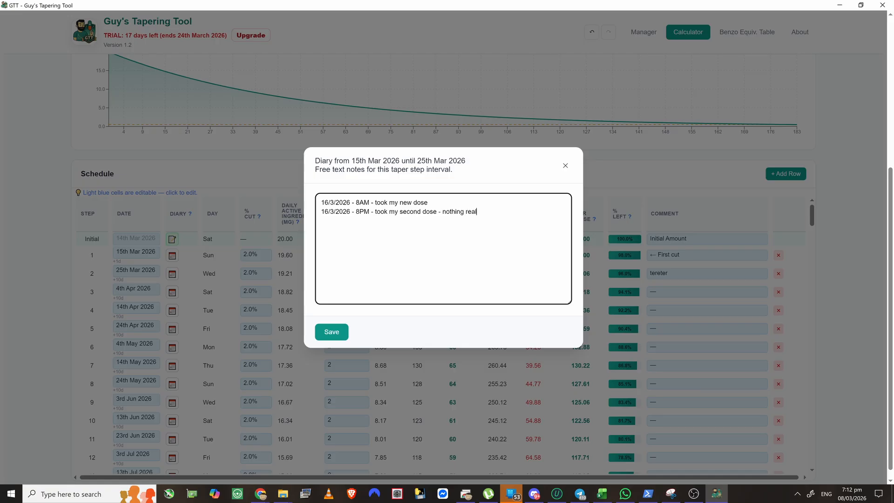
pyautogui.write('ly happened')
pyautogui.press('Return')
# - Add a 20/3/2026 entry: woke at 4am with restless legs, and magnesium spray helped sleep
pyautogui.write('20/3/20')
pyautogui.write('296')
pyautogui.press('BackSpace')
pyautogui.press('BackSpace')
pyautogui.press('BackSpace')
pyautogui.write('6')
pyautogui.press('BackSpace')
pyautogui.press('BackSpace')
pyautogui.write('26 ')
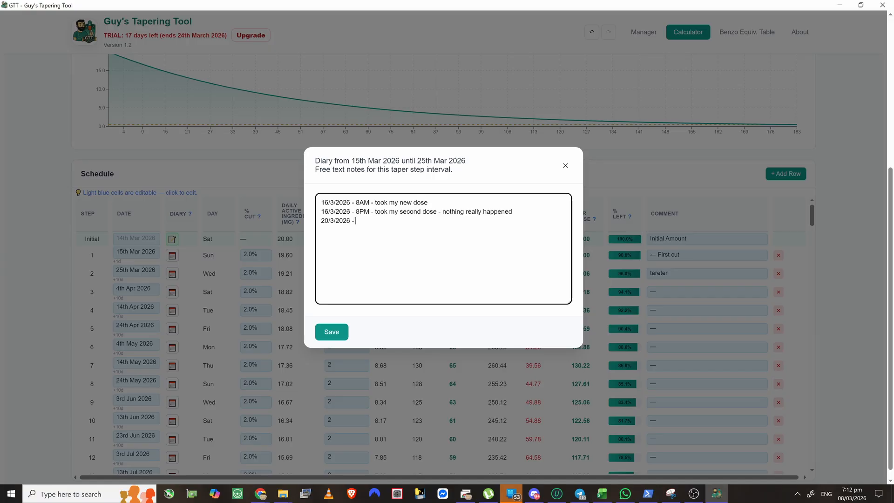
pyautogui.write('- 87')
pyautogui.write('AM ')
pyautogui.write('I had d')
pyautogui.press('BackSpace')
pyautogui.write('trouble getting to sleep. ')
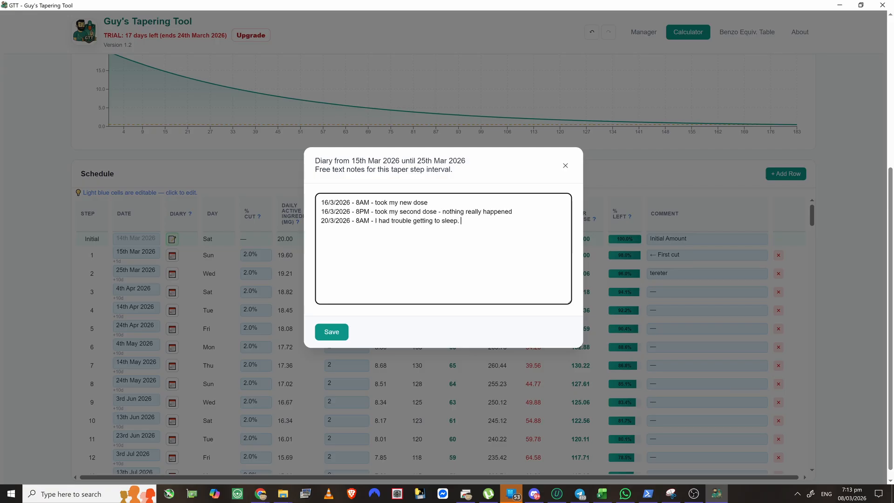
pyautogui.write('I woke up T 4at 4am with restless leg - i sprayed so')
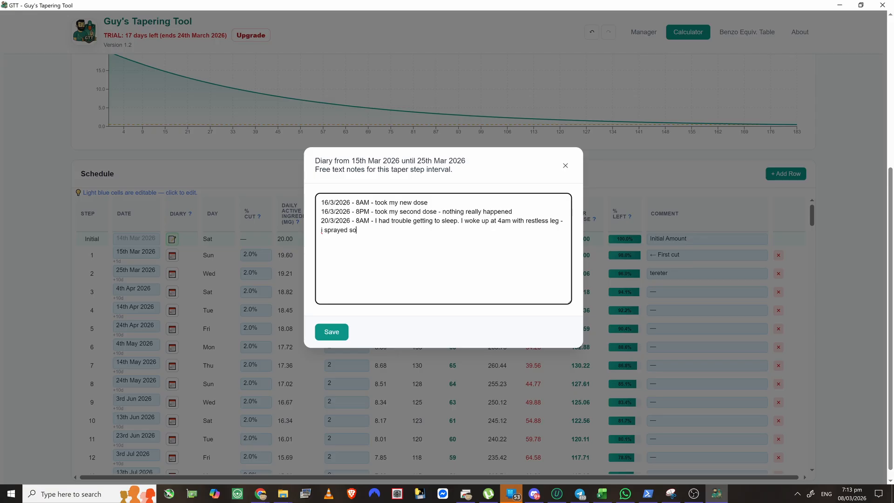
pyautogui.write('me magnesium sprey')
pyautogui.press('BackSpace')
pyautogui.press('BackSpace')
pyautogui.write('ay on the legs and it')
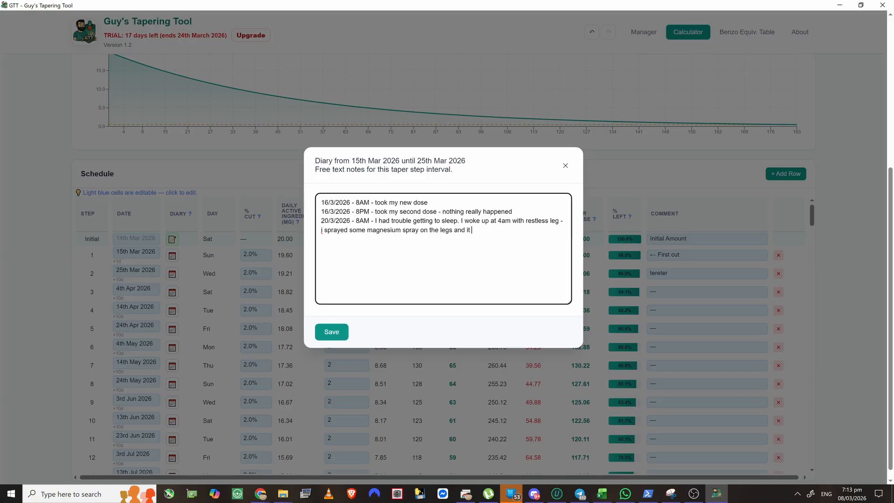
pyautogui.write(' helped, nad was')
pyautogui.press('BackSpace')
pyautogui.press('BackSpace')
pyautogui.press('BackSpace')
pyautogui.press('BackSpace')
pyautogui.press('BackSpace')
pyautogui.press('BackSpace')
pyautogui.press('BackSpace')
pyautogui.write('and was ablt')
pyautogui.write(' to sleep more ')
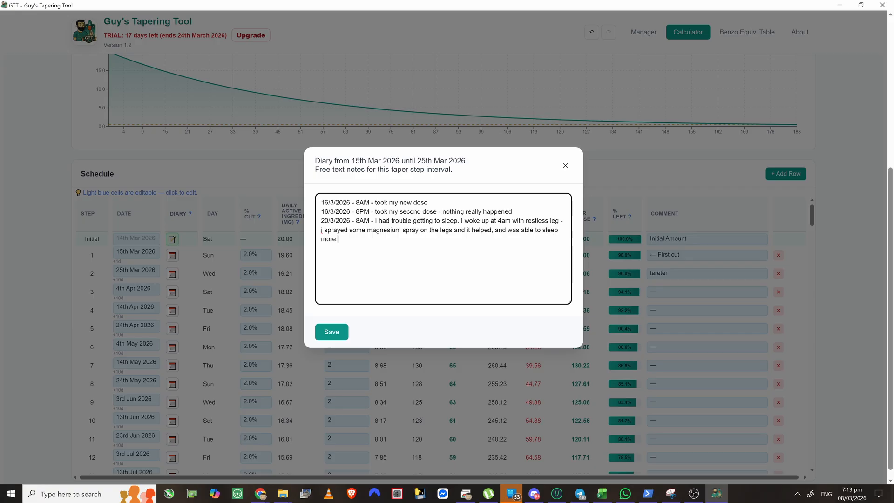
pyautogui.write('or less another 3 hours.')
# - Save the 15th–25th Mar diary entries for step 1
pyautogui.click(334, 338)
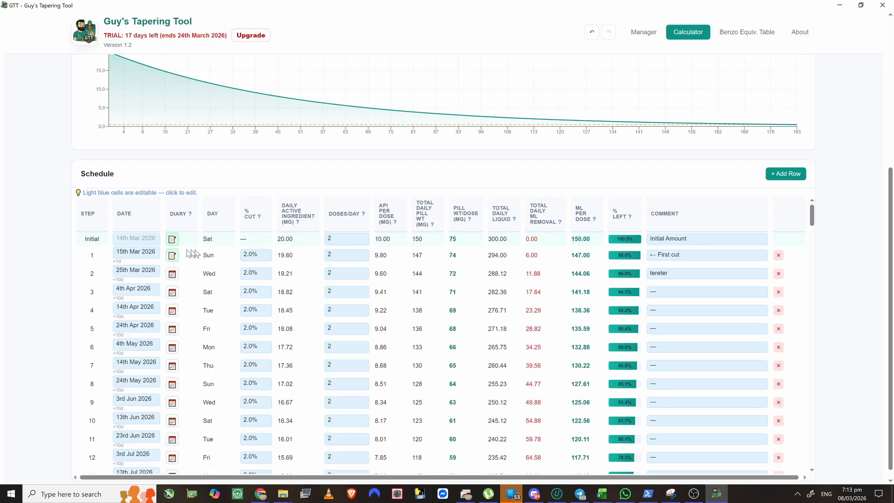
pyautogui.moveTo(186, 260)
# - Change step 2's cut from 2% to 3%, giving 19.01 mg daily
pyautogui.click(264, 276)
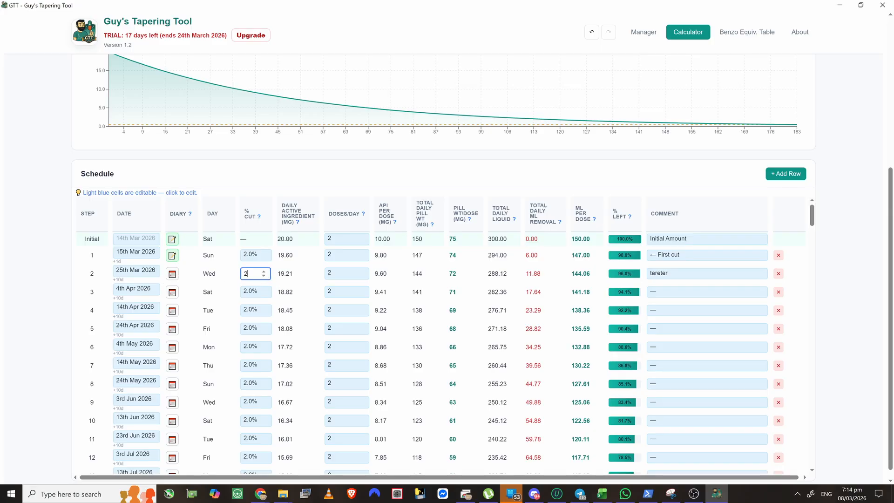
pyautogui.press('BackSpace')
pyautogui.write('3')
pyautogui.press('Tab')
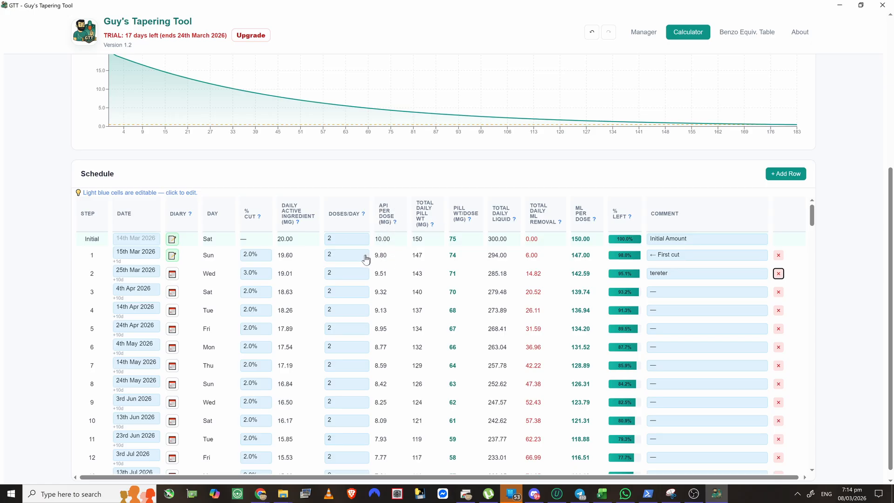
# - Select the 147 total daily pill weight and step 1's 74 per-dose pill weight to inspect them
pyautogui.doubleClick(413, 257)
pyautogui.click(467, 259)
pyautogui.doubleClick(453, 256)
pyautogui.doubleClick(452, 255)
pyautogui.click(434, 255)
pyautogui.doubleClick(450, 256)
pyautogui.moveTo(448, 255); pyautogui.dragTo(455, 254)
pyautogui.click(461, 254)
# - Raise step 2's cut to 6%, dropping its daily amount to 18.42 mg
pyautogui.click(246, 274)
pyautogui.moveTo(250, 274); pyautogui.dragTo(214, 278)
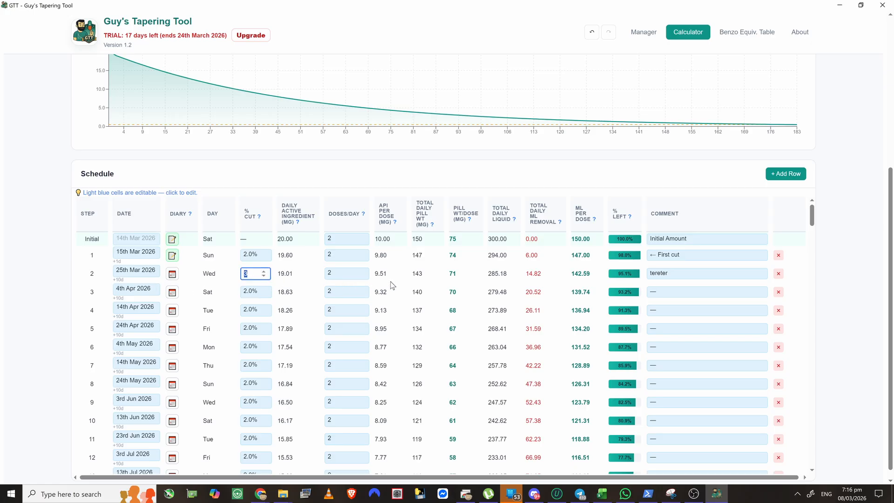
pyautogui.press('Tab')
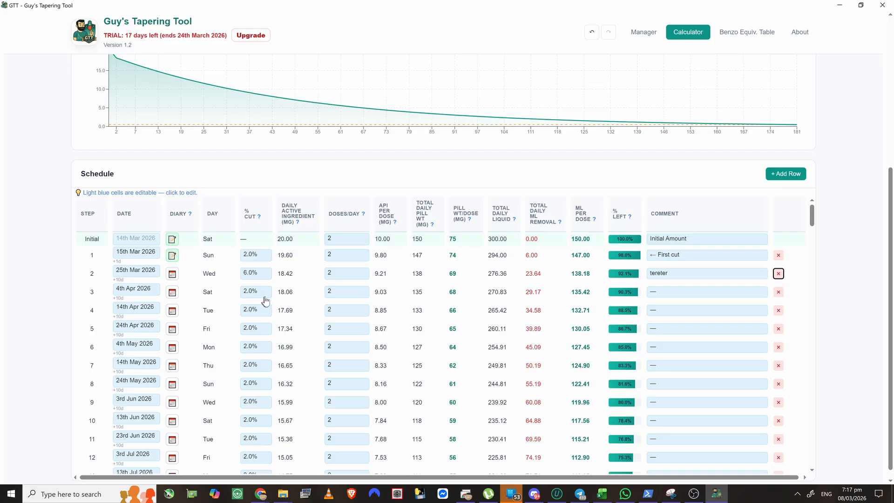
pyautogui.click(147, 293)
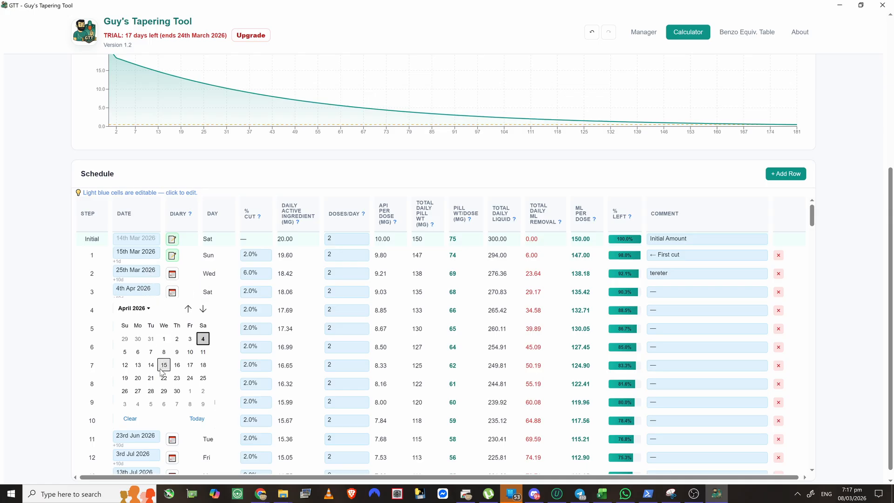
# - Date step 3 to 28th Mar 2026 and give it a -6% cut (19.53 mg daily)
pyautogui.click(188, 309)
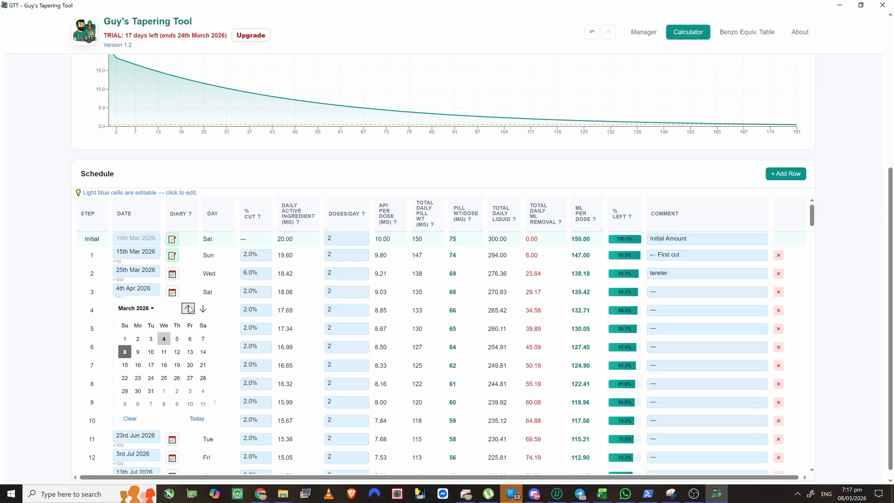
pyautogui.click(203, 378)
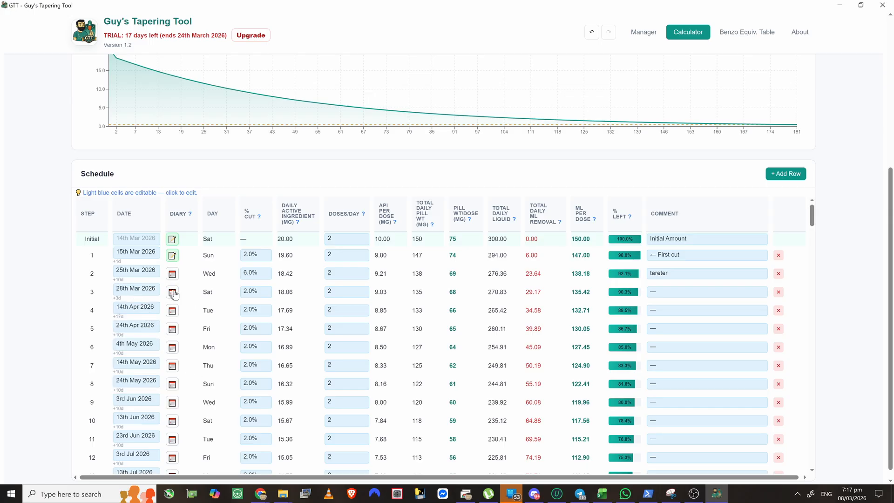
pyautogui.click(261, 289)
pyautogui.moveTo(262, 289); pyautogui.dragTo(216, 294)
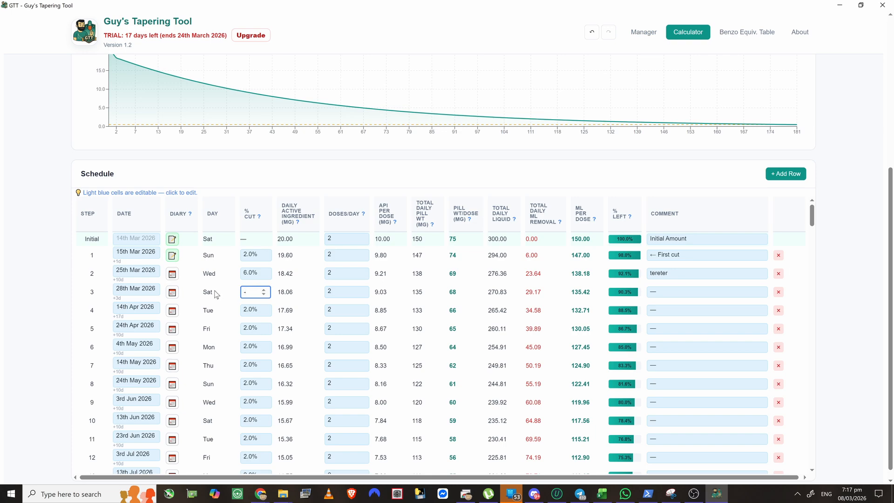
pyautogui.write('-6')
pyautogui.press('Return')
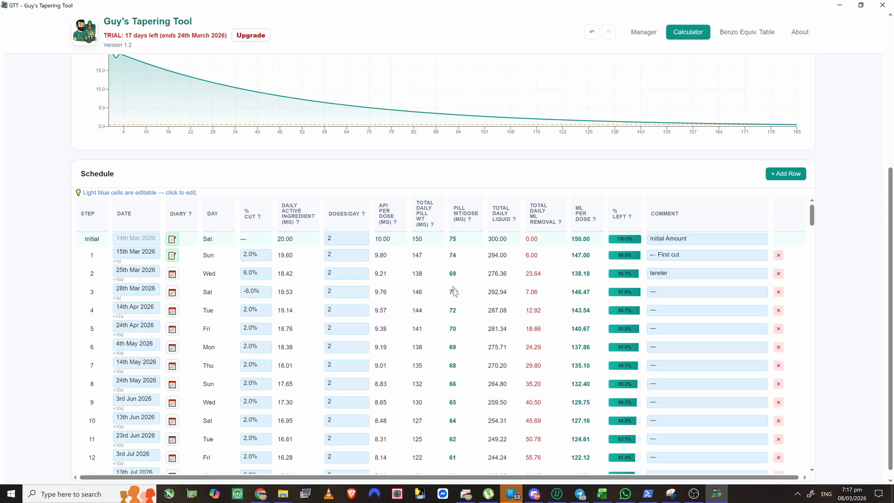
# - Adjust step 3's cut to -6.5%, lifting its daily amount to 19.62 mg
pyautogui.click(262, 294)
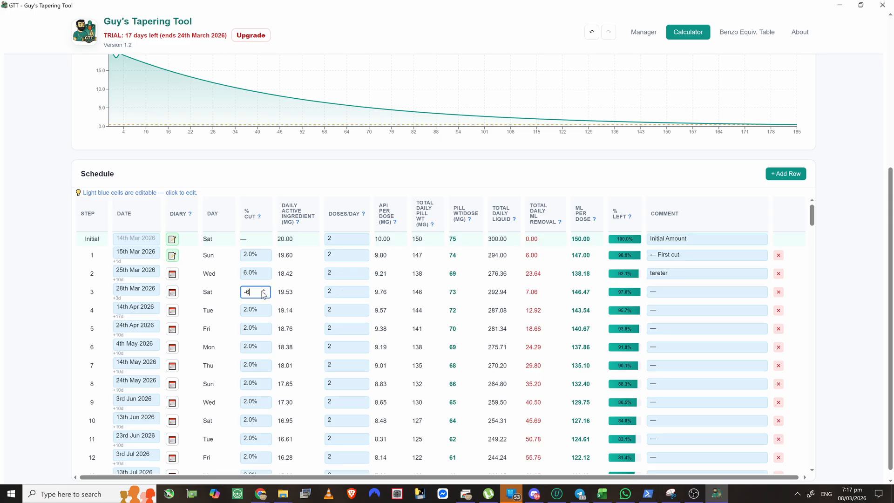
pyautogui.moveTo(257, 293); pyautogui.dragTo(233, 294)
pyautogui.write('0.6')
pyautogui.press('Return')
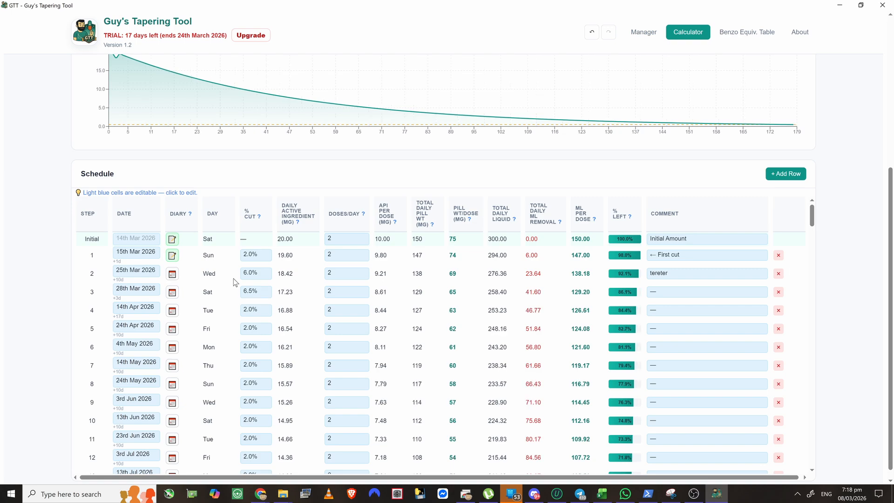
pyautogui.click(253, 296)
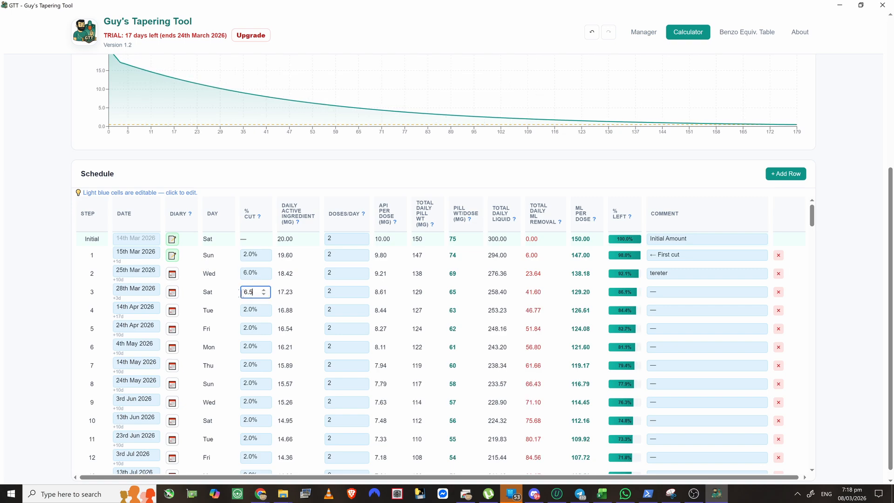
pyautogui.write('-')
pyautogui.press('Return')
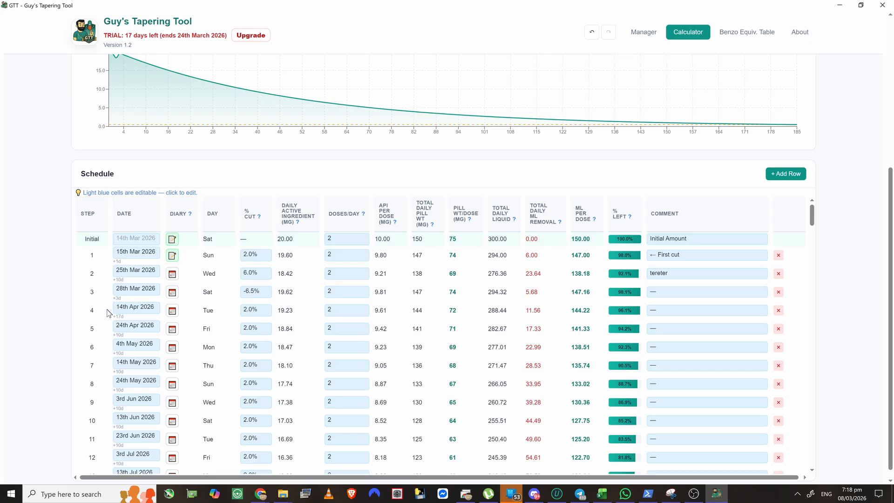
# - Date step 4 to 3rd Apr 2026 and set its cut to 4% (18.84 mg daily)
pyautogui.click(149, 316)
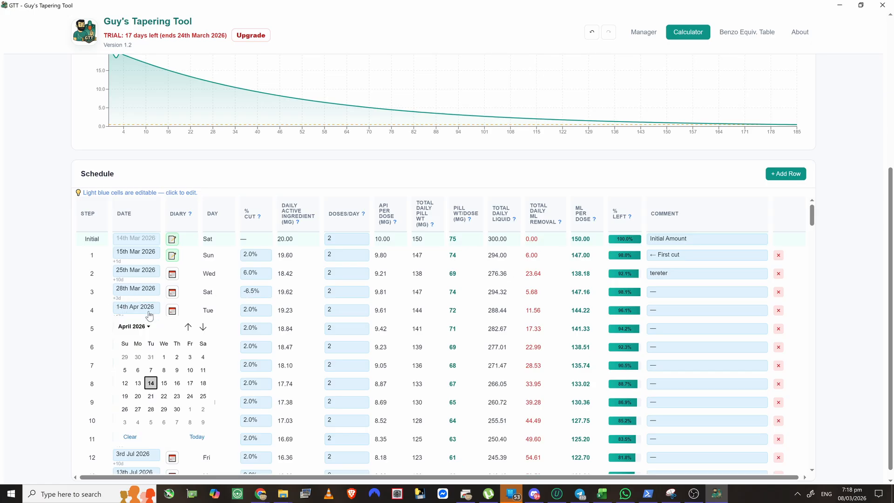
pyautogui.click(189, 358)
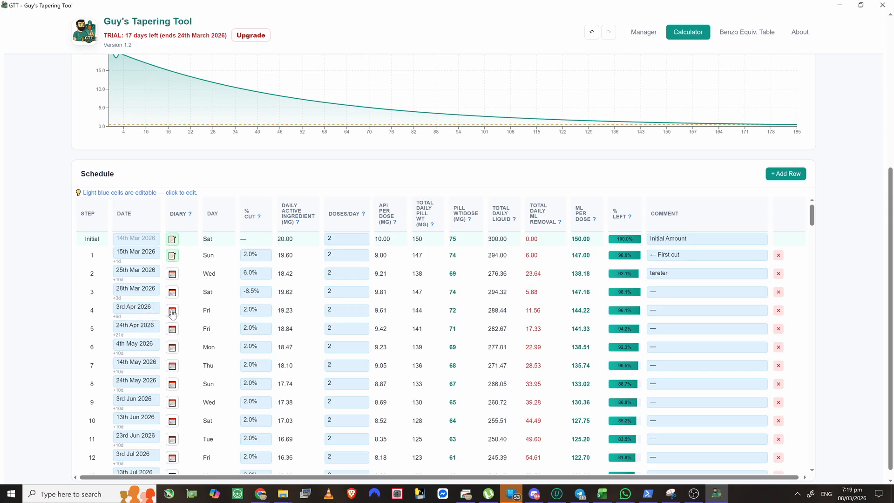
pyautogui.click(263, 311)
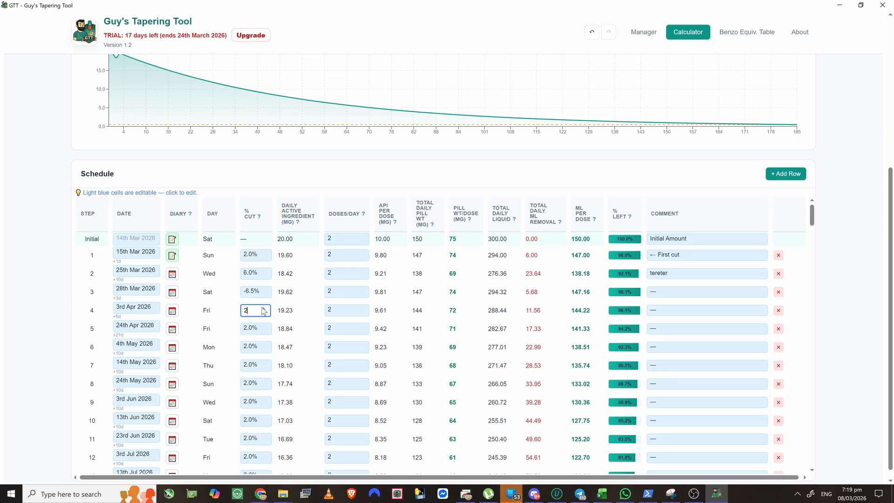
pyautogui.moveTo(254, 310); pyautogui.dragTo(183, 311)
pyautogui.write('4')
pyautogui.press('Return')
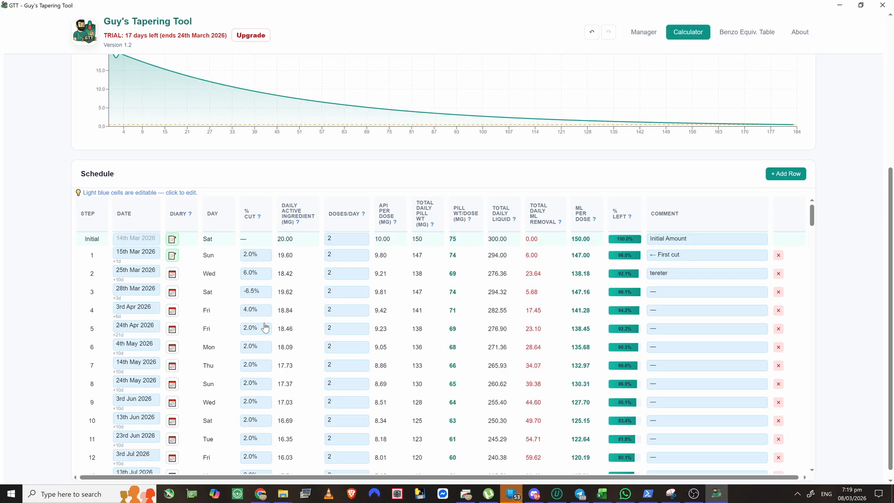
# - Fill the dates after step 4 at 7-day intervals so each step lands on a Friday
pyautogui.rightClick(134, 313)
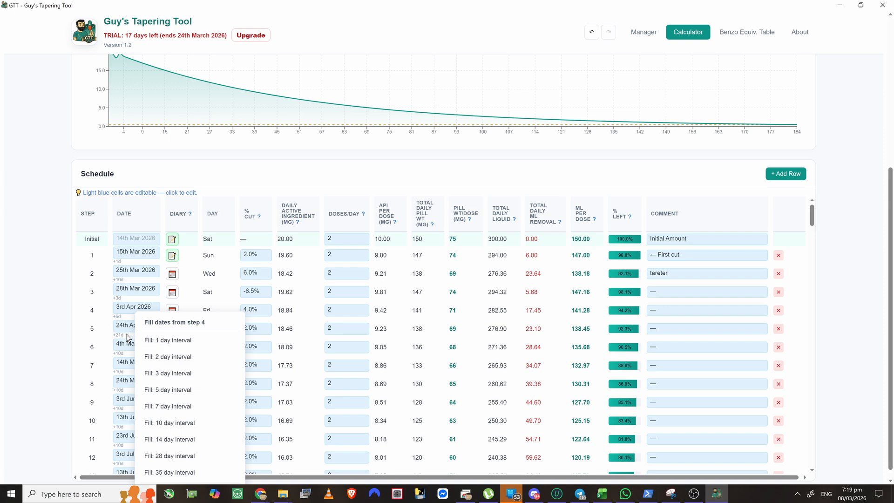
pyautogui.click(176, 408)
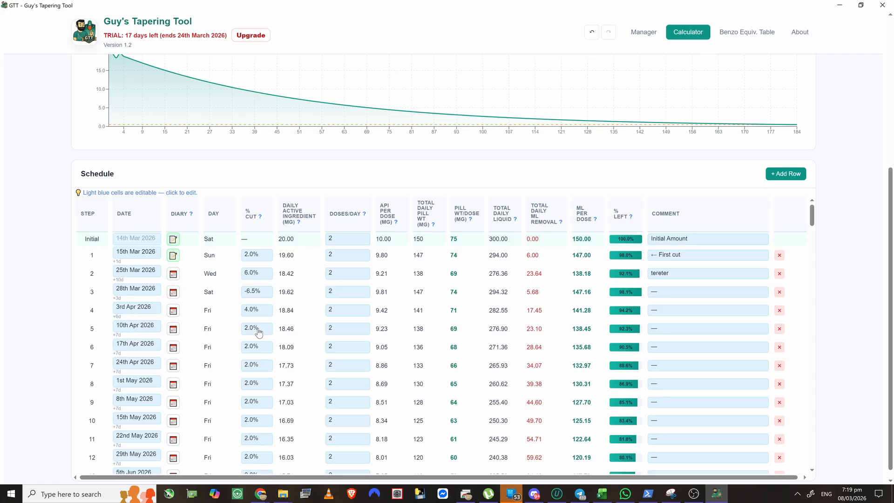
# - Apply step 4's 4.0% cut to every later step, shortening the taper to 93 steps
pyautogui.rightClick(256, 311)
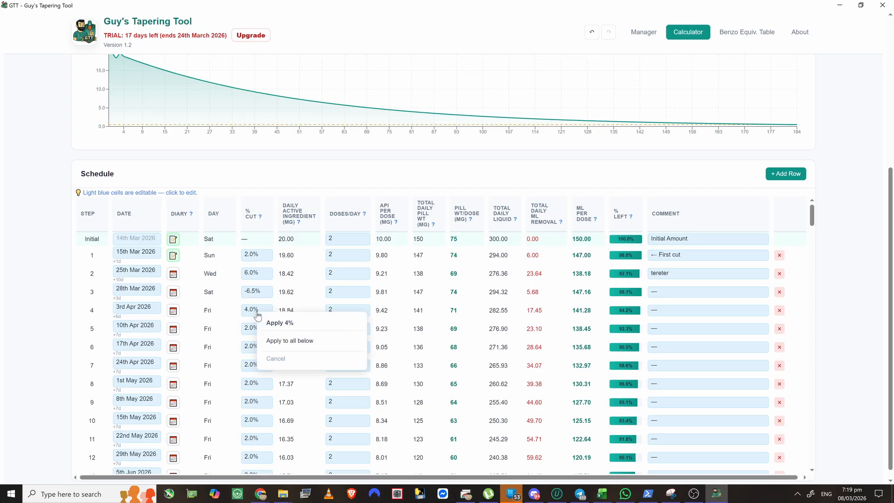
pyautogui.click(289, 341)
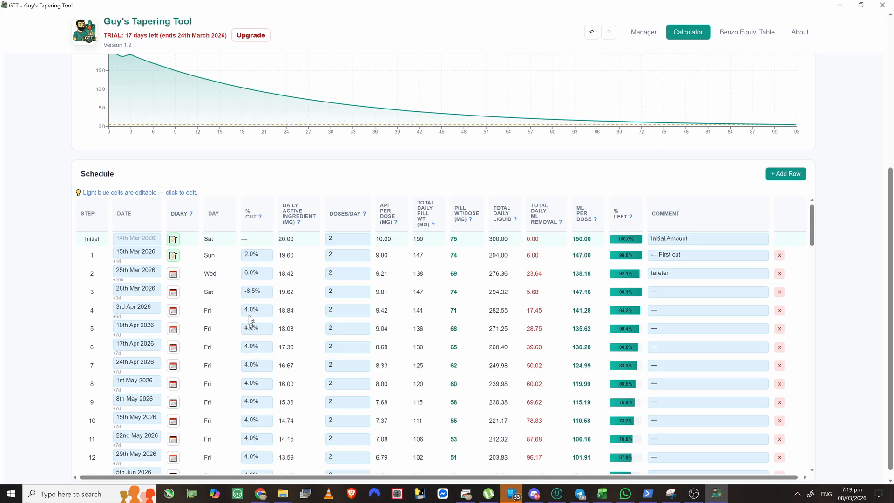
pyautogui.click(334, 313)
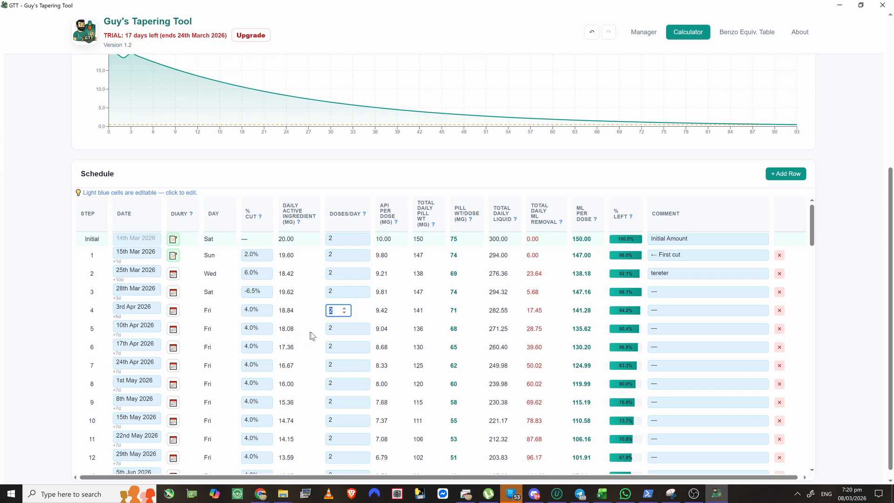
# - Fill 4 doses per day from step 4 into every later step
pyautogui.rightClick(352, 330)
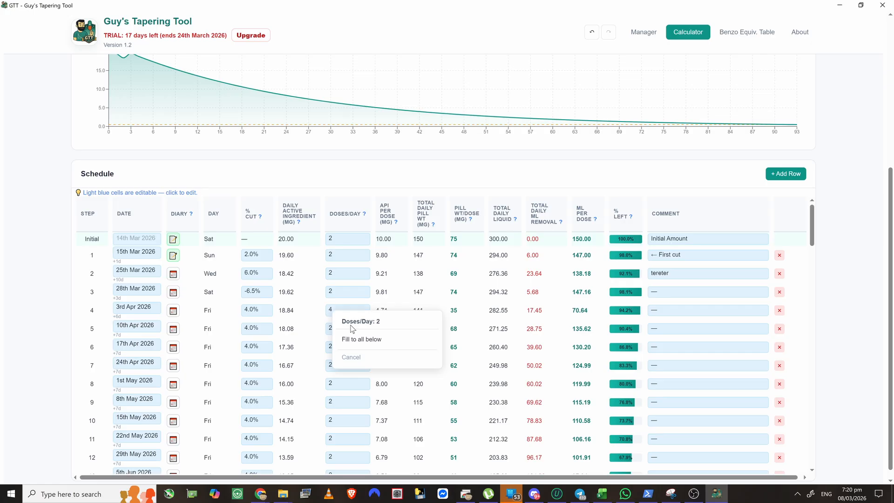
pyautogui.click(318, 321)
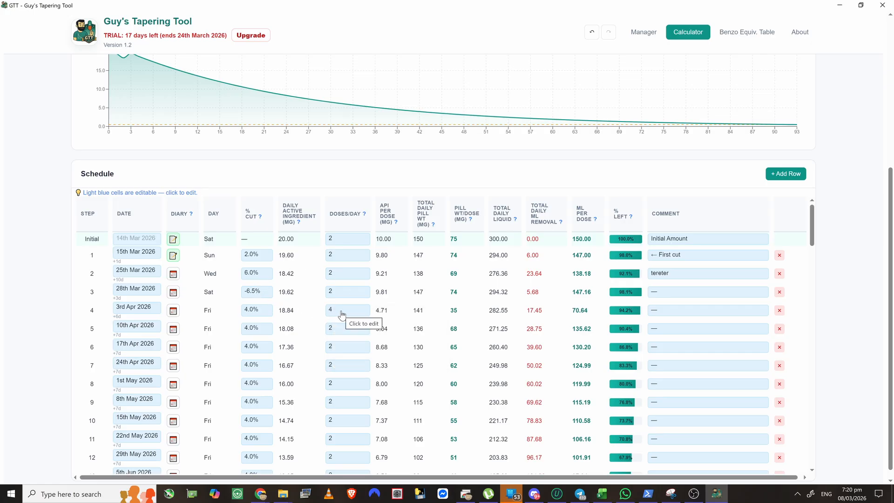
pyautogui.rightClick(339, 312)
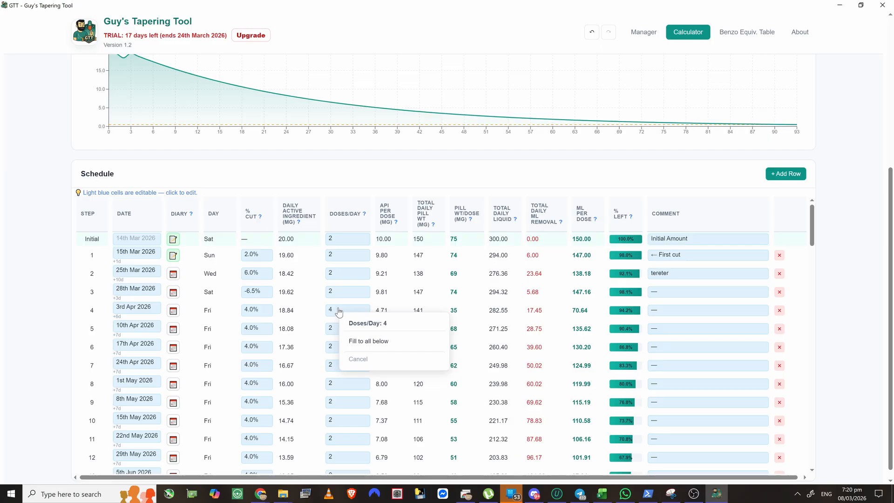
pyautogui.click(375, 342)
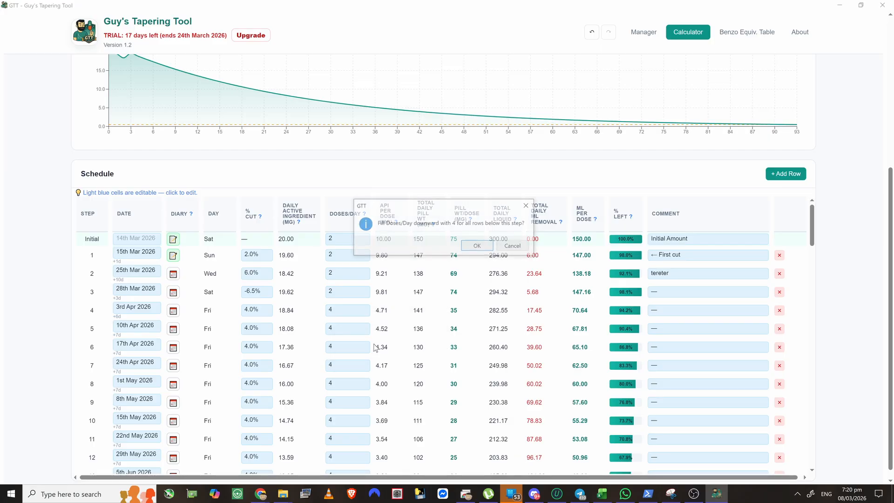
pyautogui.click(477, 245)
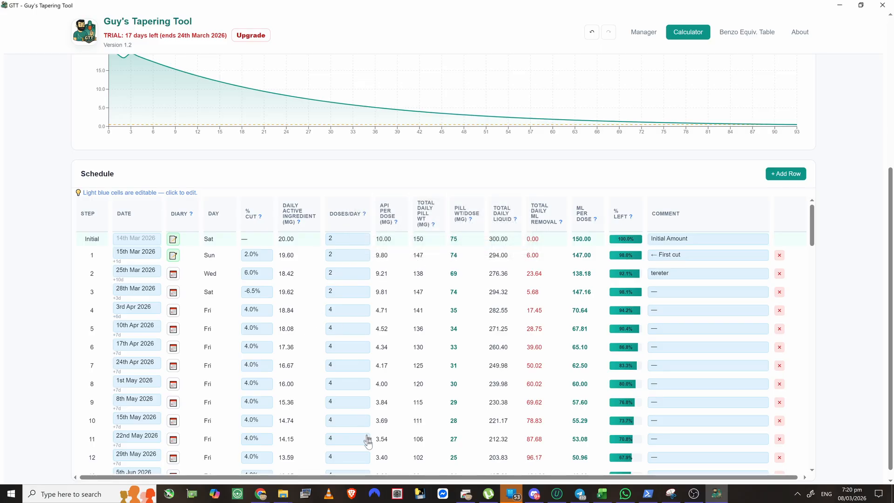
# - Undo the dose fill, dose change and 4% cut fill, then redo two changes
pyautogui.click(592, 32)
pyautogui.click(593, 32)
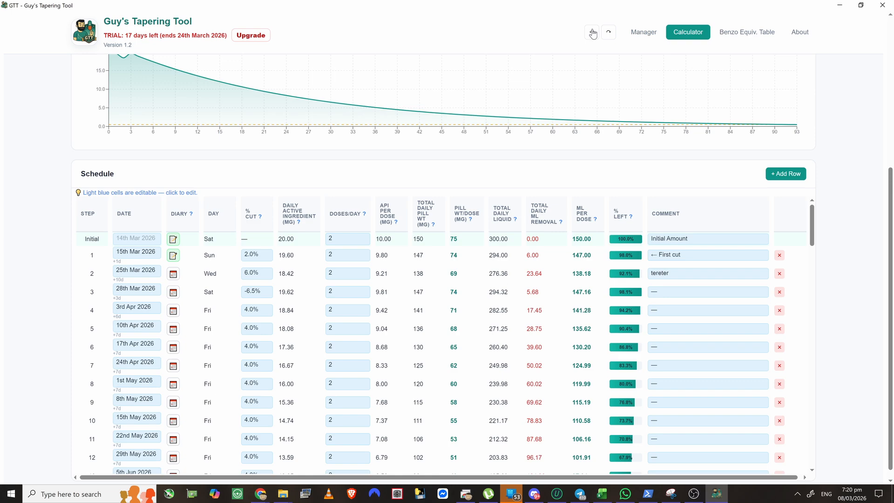
pyautogui.click(597, 35)
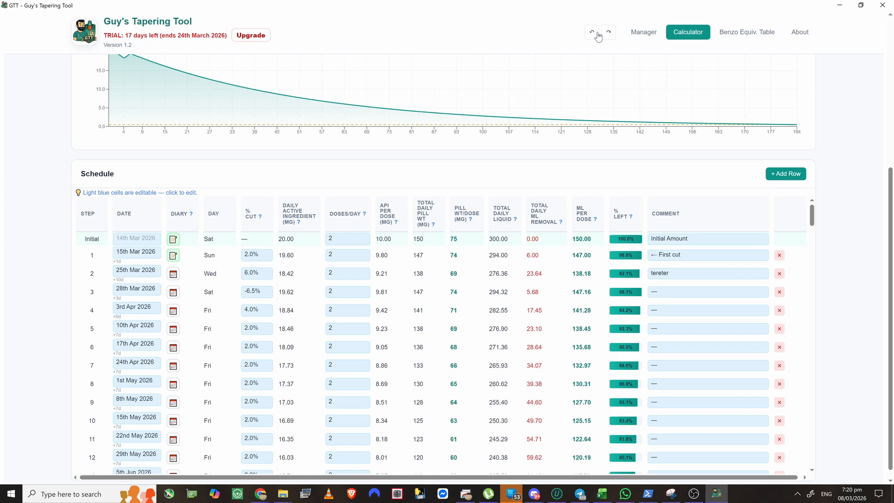
pyautogui.click(610, 34)
pyautogui.click(609, 33)
pyautogui.click(609, 33)
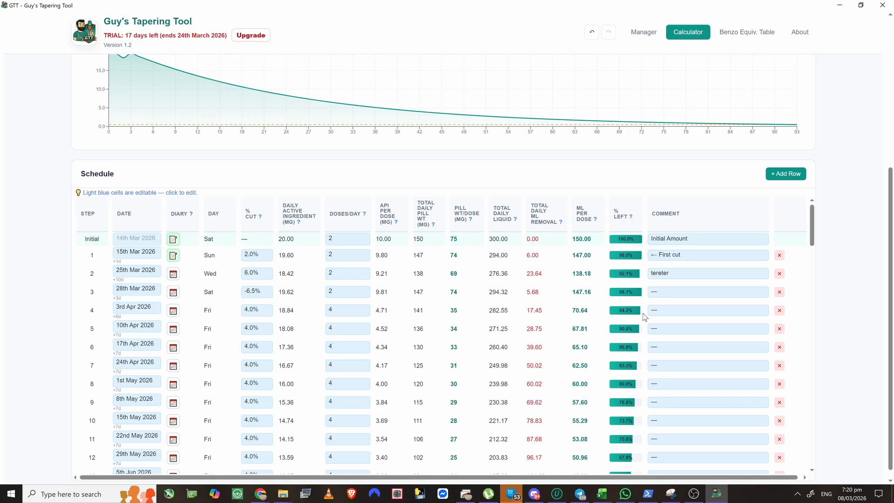
pyautogui.scroll(-1, 626, 339)
pyautogui.scroll(1, 622, 336)
pyautogui.scroll(-1, 254, 328)
pyautogui.scroll(1, 254, 329)
pyautogui.scroll(2, 165, 203)
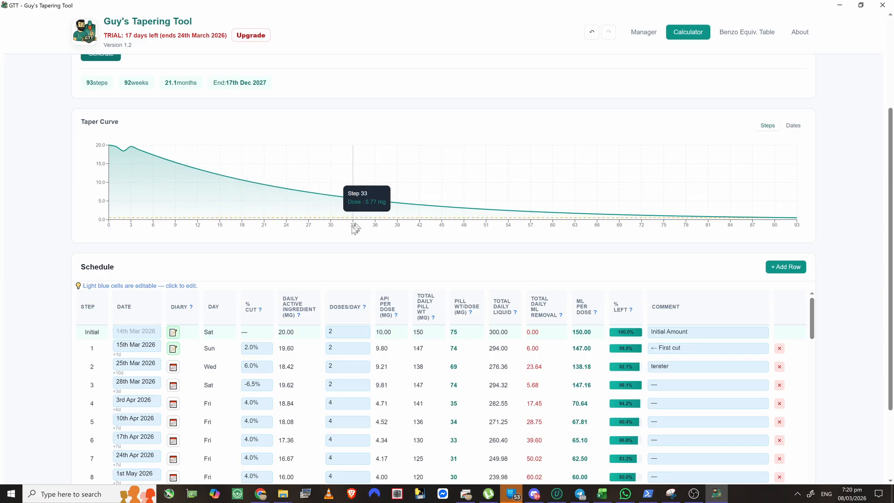
pyautogui.scroll(-2, 254, 278)
pyautogui.scroll(-2, 198, 343)
pyautogui.scroll(-10, 198, 343)
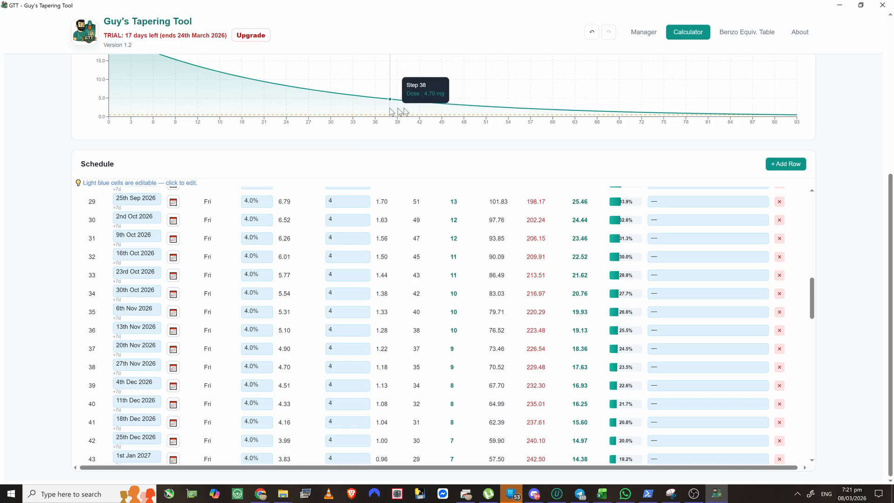
pyautogui.scroll(1, 115, 191)
pyautogui.scroll(7, 116, 192)
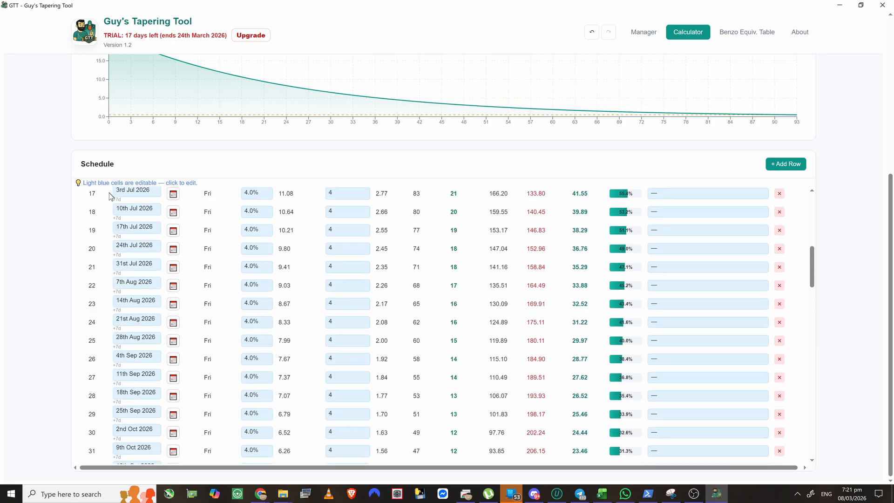
pyautogui.scroll(5, 2, 220)
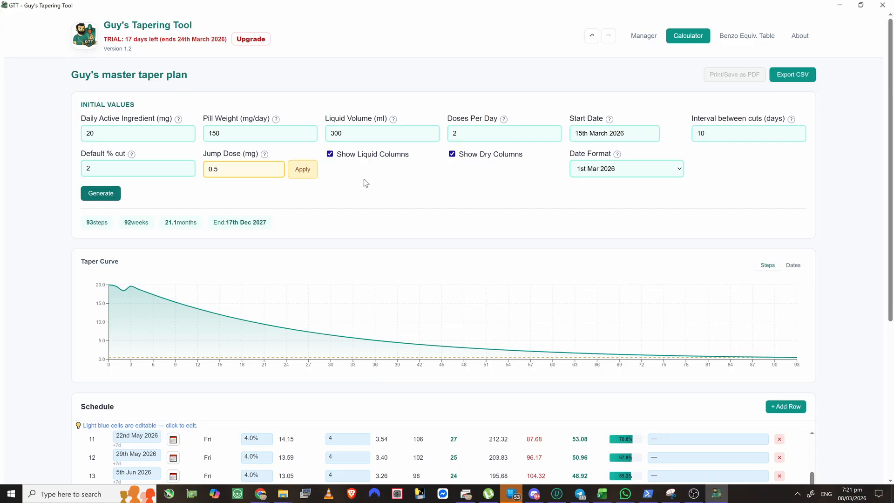
pyautogui.click(219, 169)
pyautogui.click(303, 169)
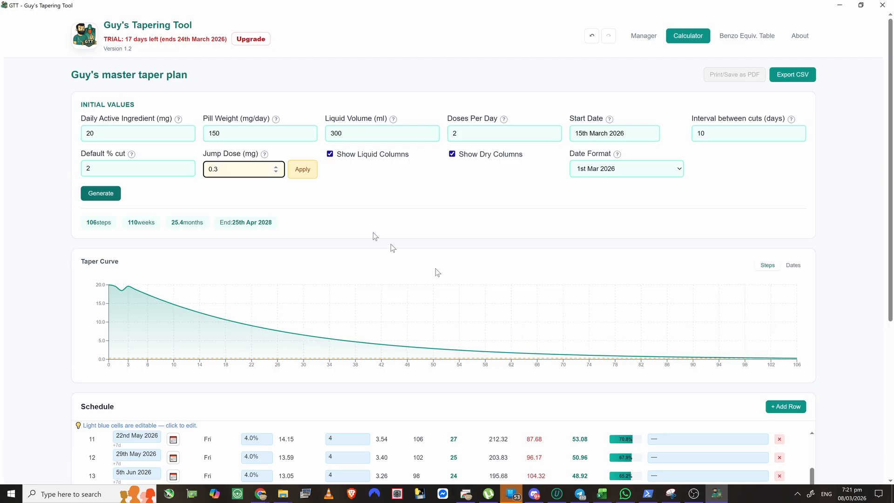
pyautogui.press('BackSpace')
pyautogui.write('4')
pyautogui.click(311, 172)
pyautogui.scroll(-5, 74, 298)
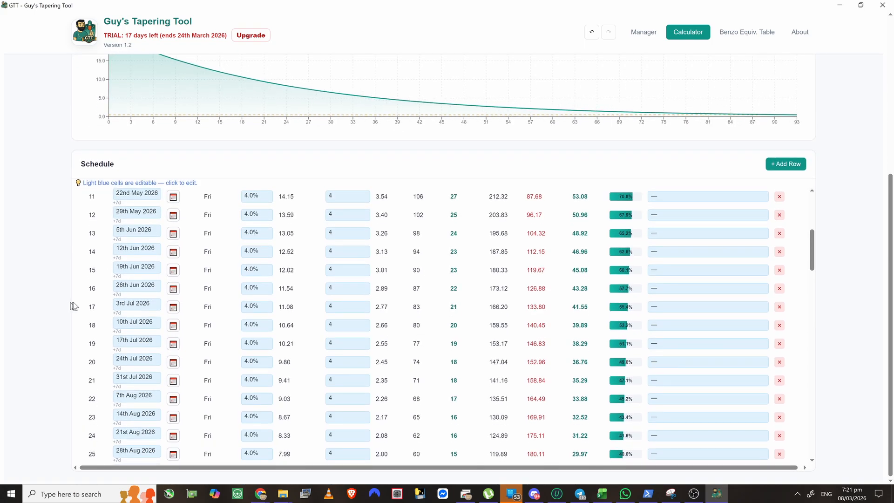
pyautogui.scroll(-20, 208, 327)
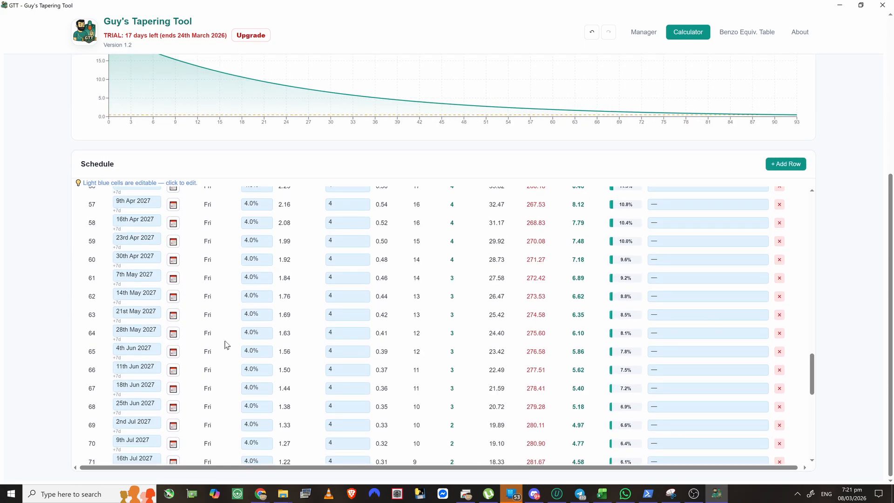
pyautogui.scroll(-1, 228, 347)
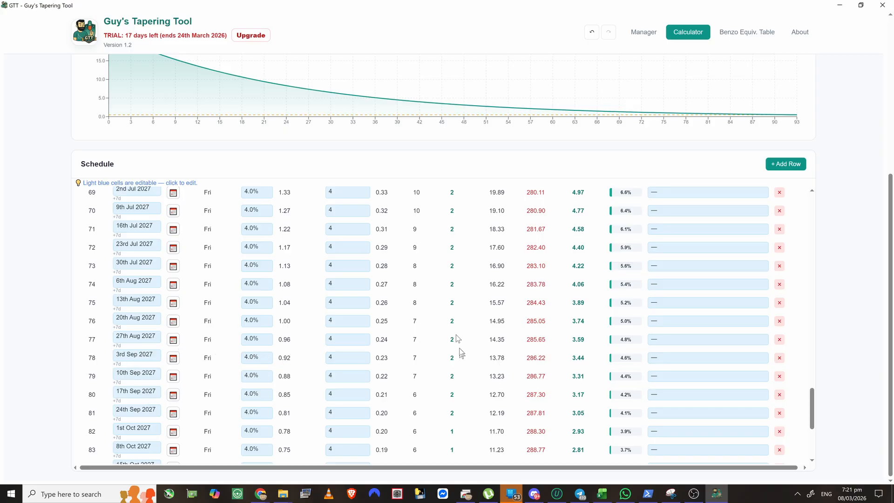
pyautogui.scroll(3, 449, 314)
pyautogui.scroll(5, 450, 236)
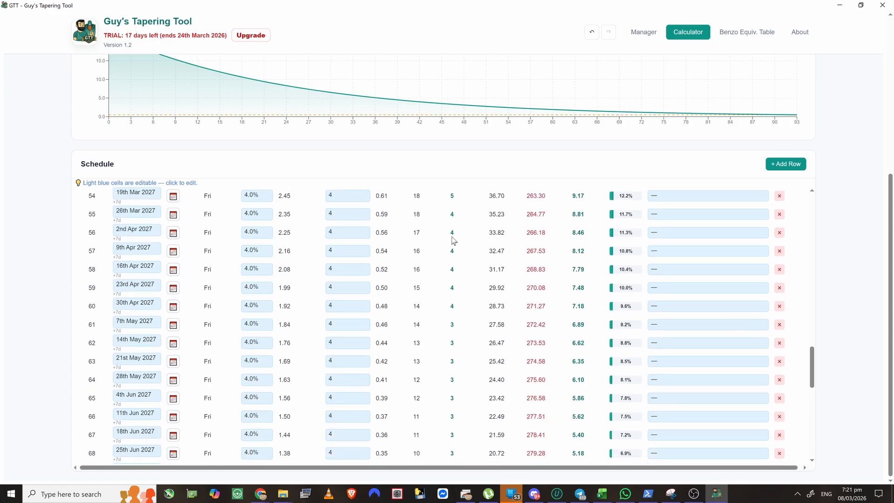
pyautogui.scroll(7, 450, 261)
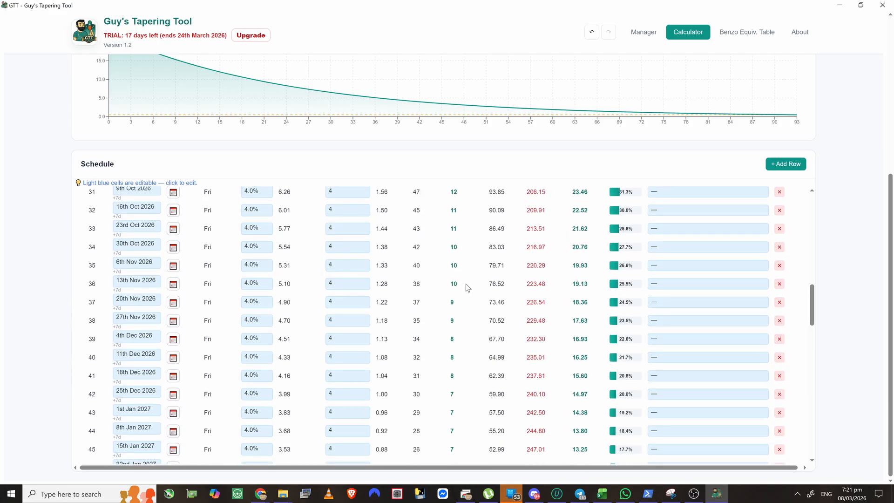
pyautogui.scroll(-8, 467, 287)
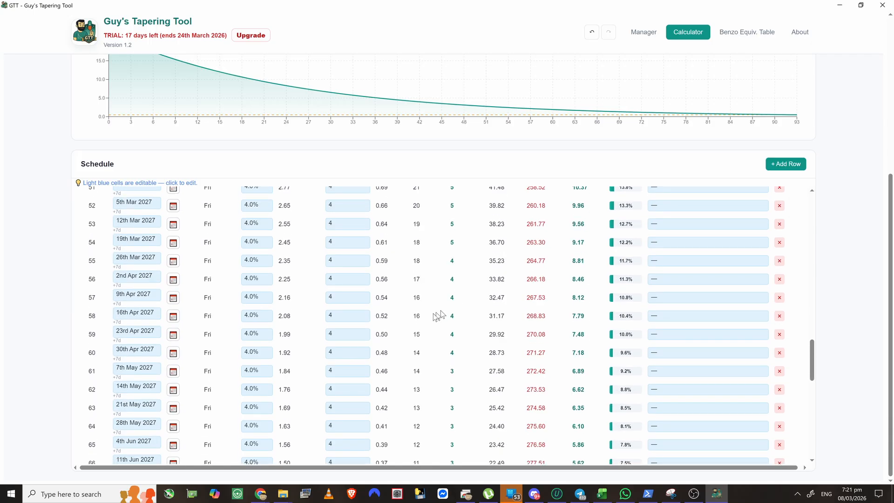
pyautogui.scroll(10, 439, 316)
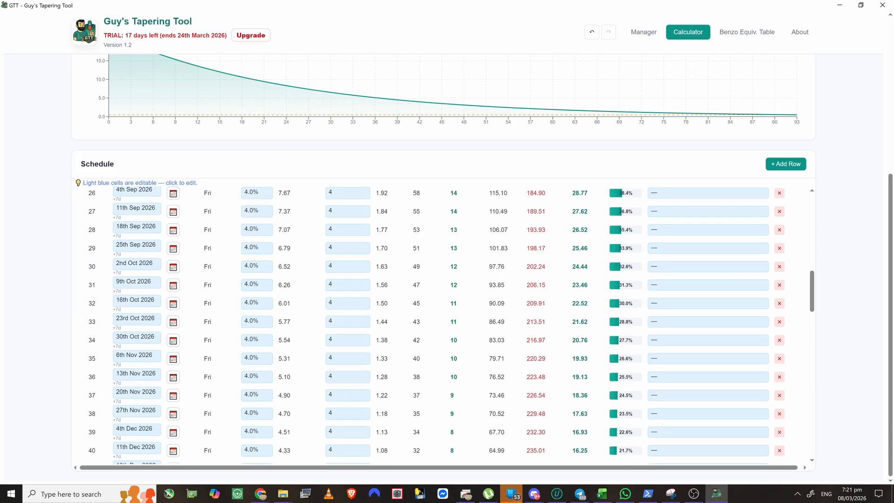
# - Set step 33's cut percentage to 6.0%
pyautogui.click(258, 324)
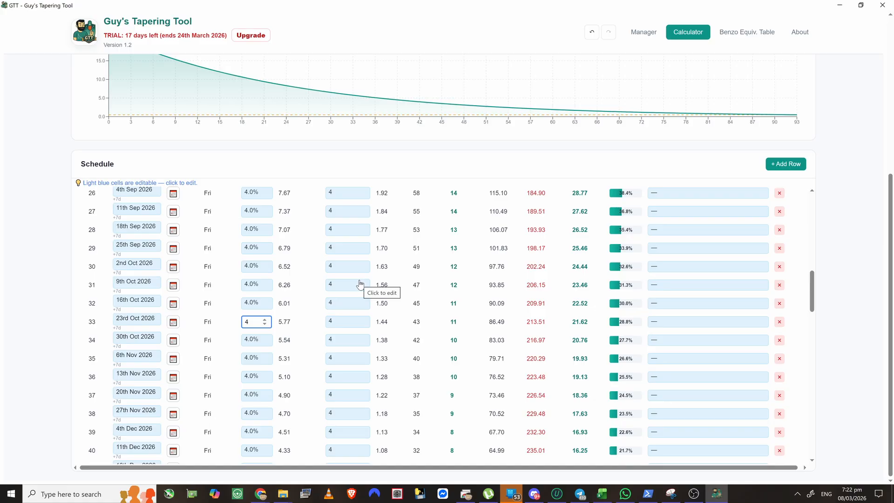
pyautogui.press('BackSpace')
pyautogui.press('Return')
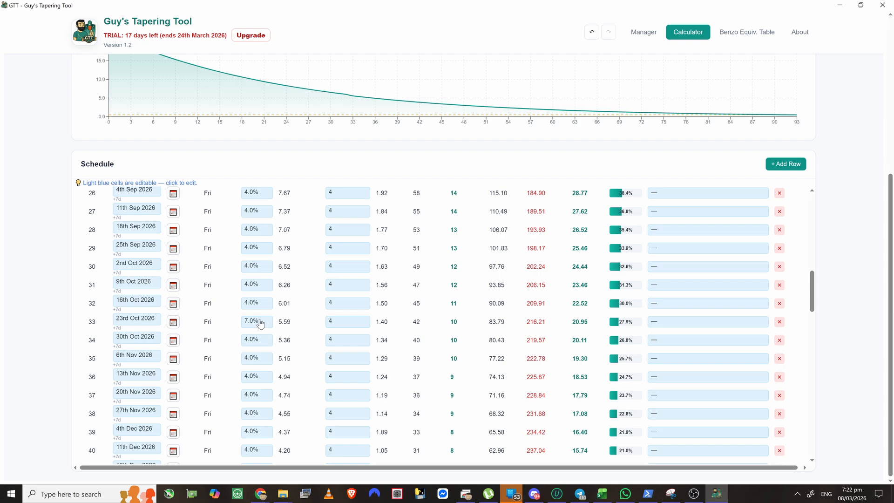
pyautogui.rightClick(259, 319)
pyautogui.click(253, 320)
pyautogui.write('6')
pyautogui.press('Return')
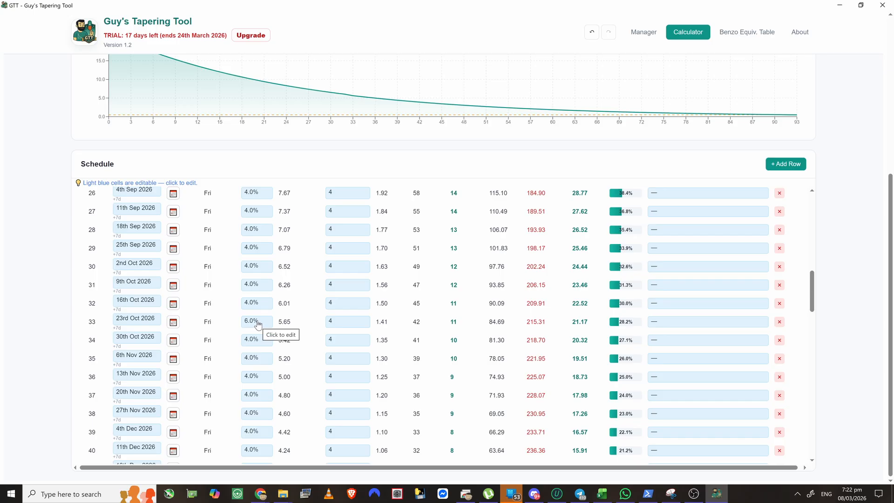
# - Apply the 6.0% cut to all later steps, ending the schedule at step 73 on 30th Jul 2027
pyautogui.rightClick(259, 323)
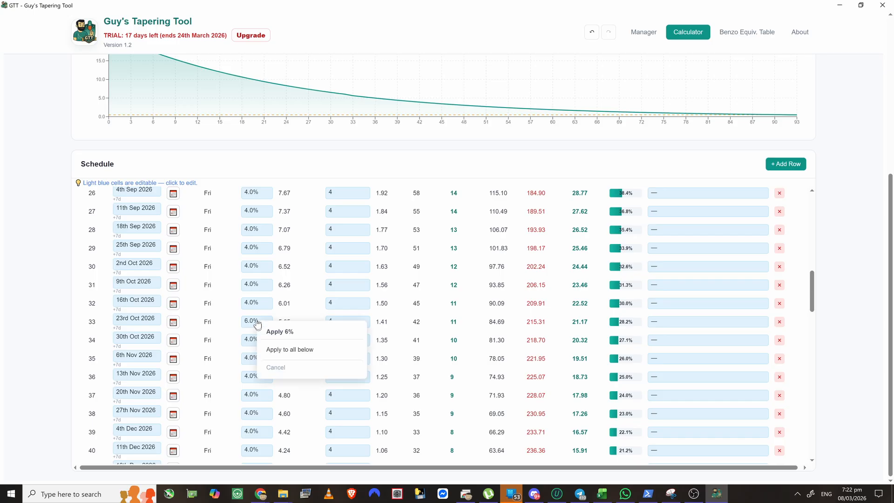
pyautogui.click(292, 350)
pyautogui.scroll(-4, 394, 341)
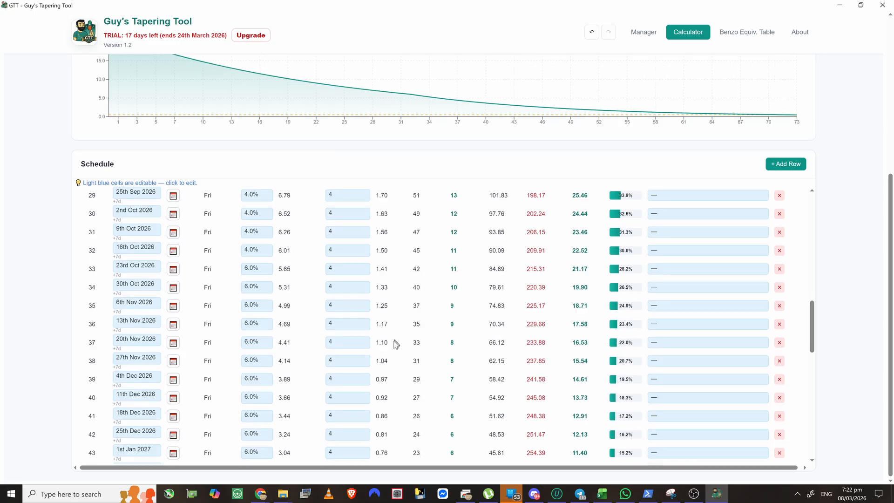
pyautogui.scroll(-9, 395, 345)
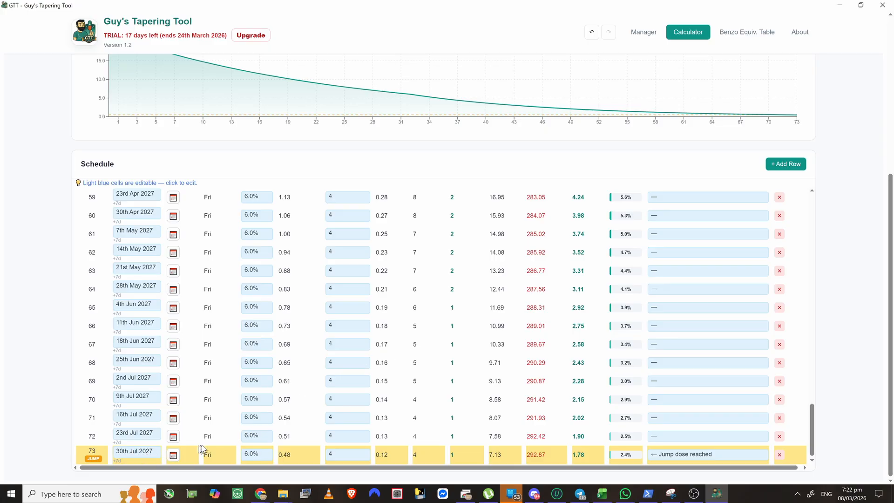
pyautogui.scroll(6, 307, 404)
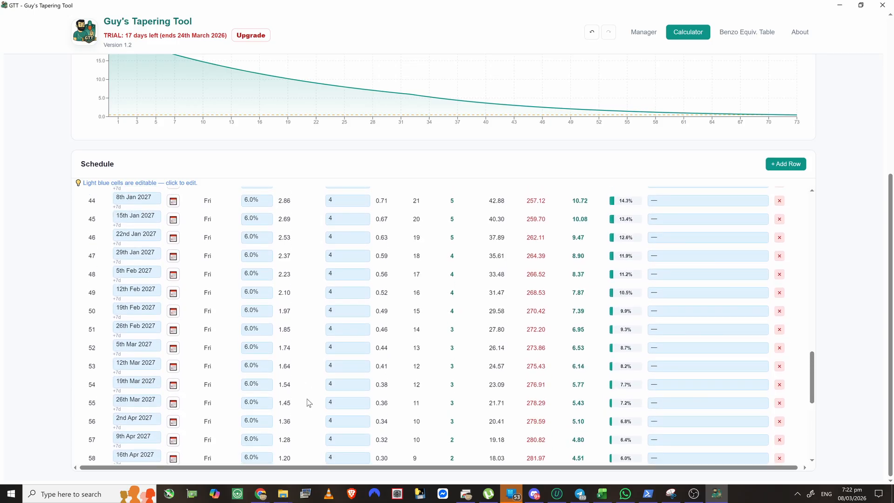
pyautogui.scroll(8, 309, 399)
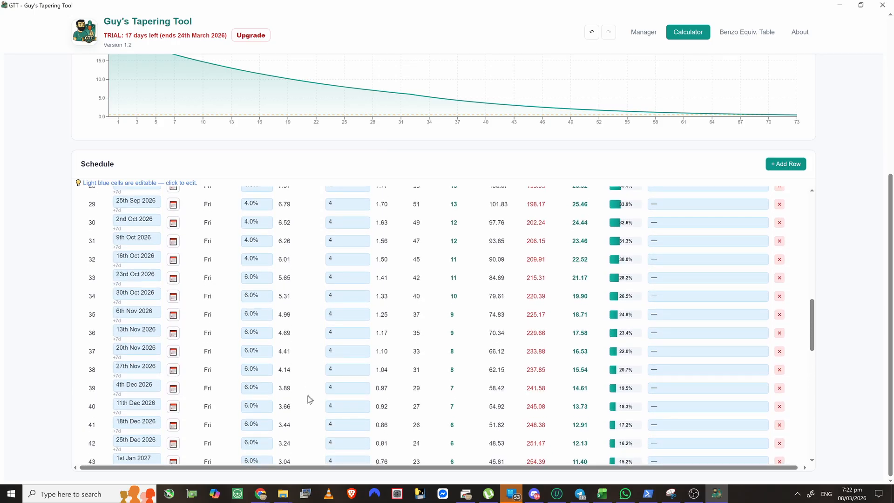
pyautogui.scroll(-4, 307, 401)
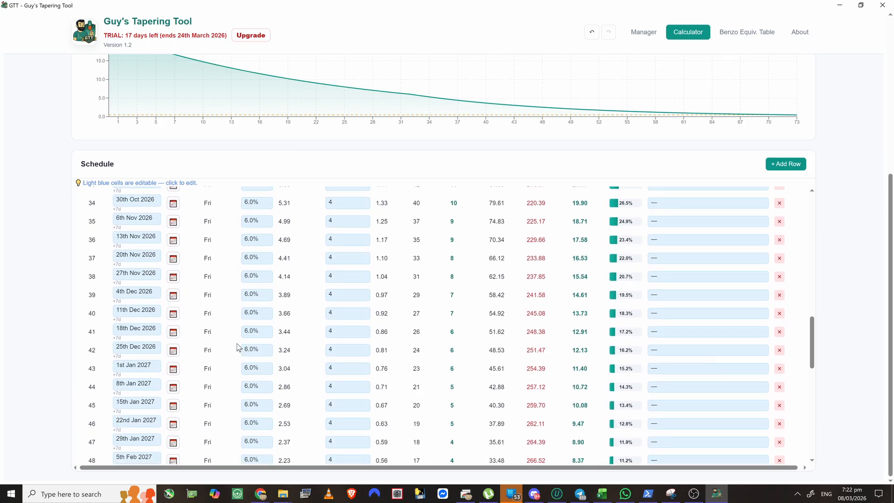
# - Change step 42's cut percentage to 9.0%
pyautogui.click(250, 353)
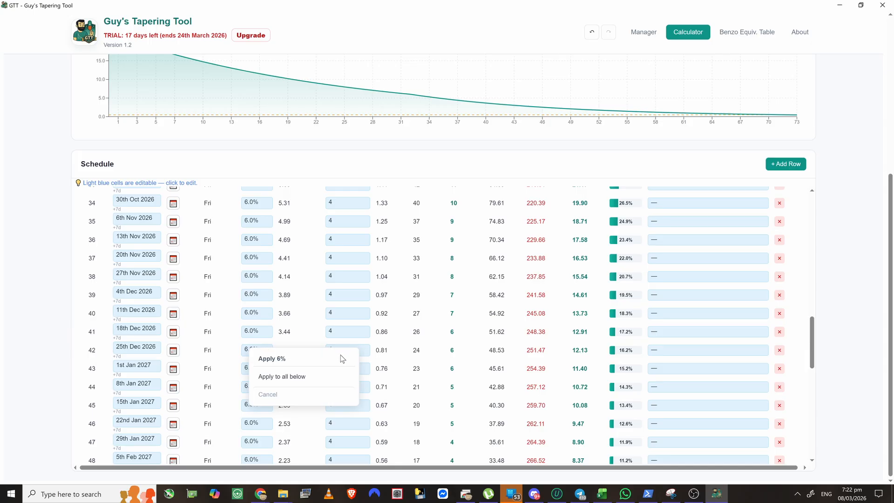
pyautogui.click(260, 352)
pyautogui.write('6.1')
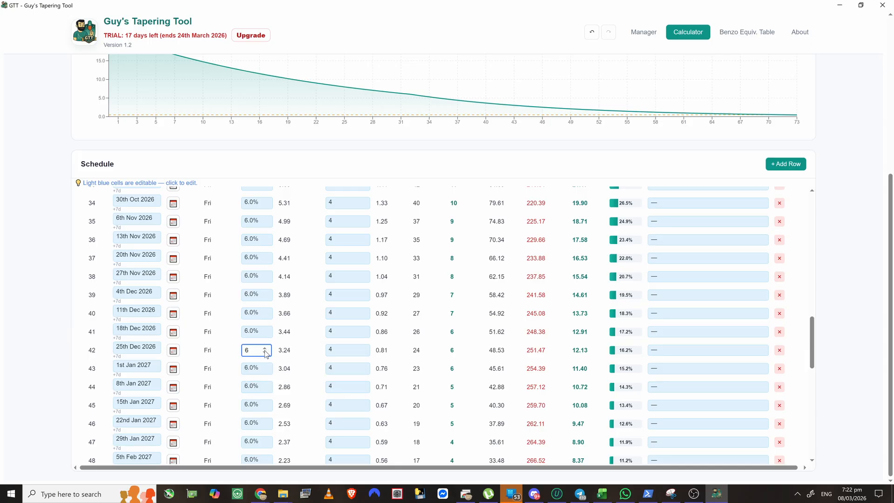
pyautogui.press('BackSpace')
pyautogui.write('9')
pyautogui.press('Return')
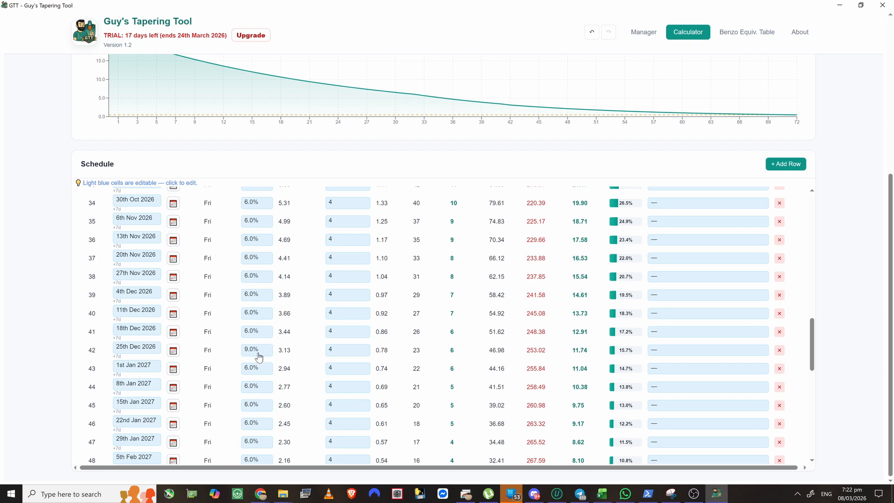
# - Apply the 9.0% cut to all following steps and review the schedule, now ending at step 62
pyautogui.click(259, 357)
pyautogui.click(277, 386)
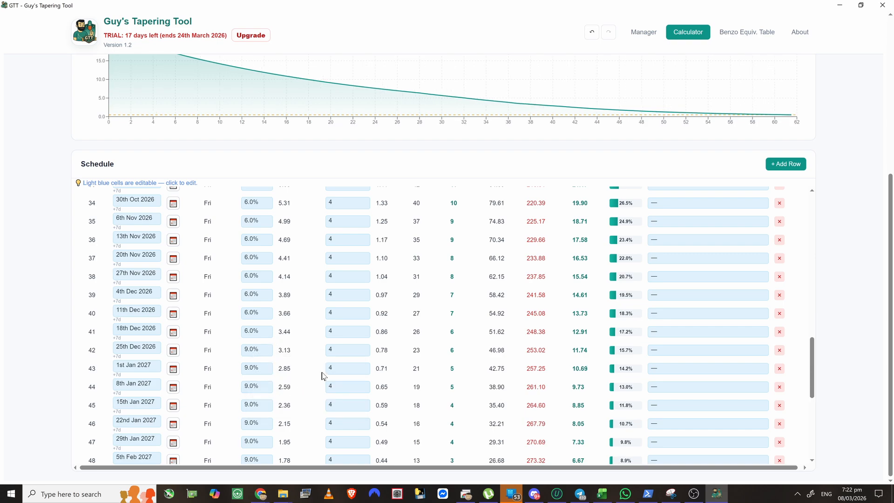
pyautogui.scroll(-6, 324, 376)
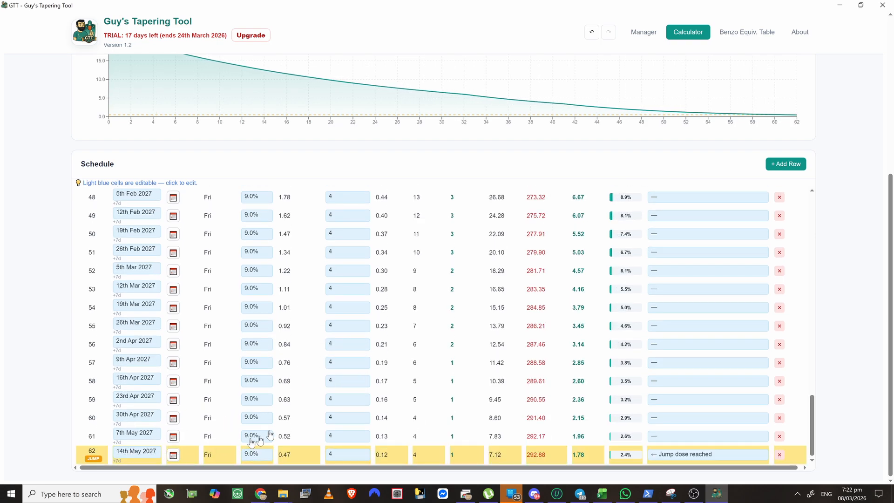
pyautogui.scroll(15, 321, 385)
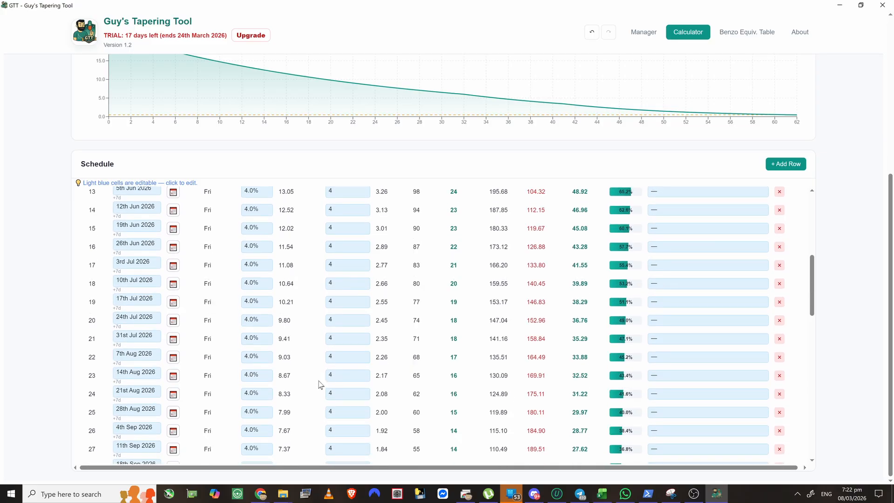
pyautogui.scroll(5, 320, 385)
pyautogui.scroll(-5, 289, 373)
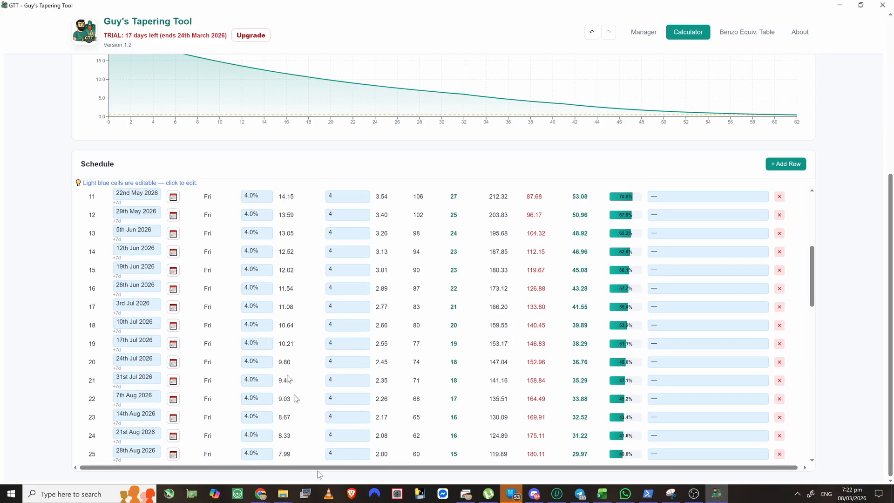
pyautogui.scroll(-15, 256, 382)
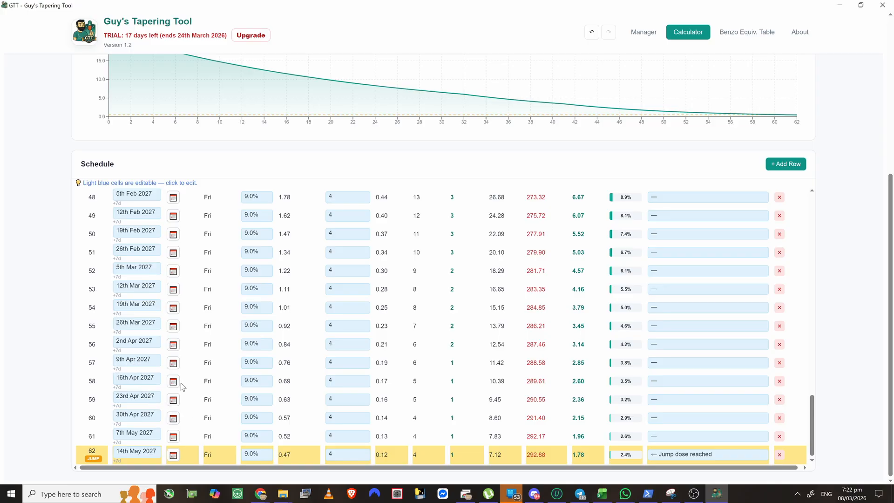
pyautogui.scroll(5, 225, 360)
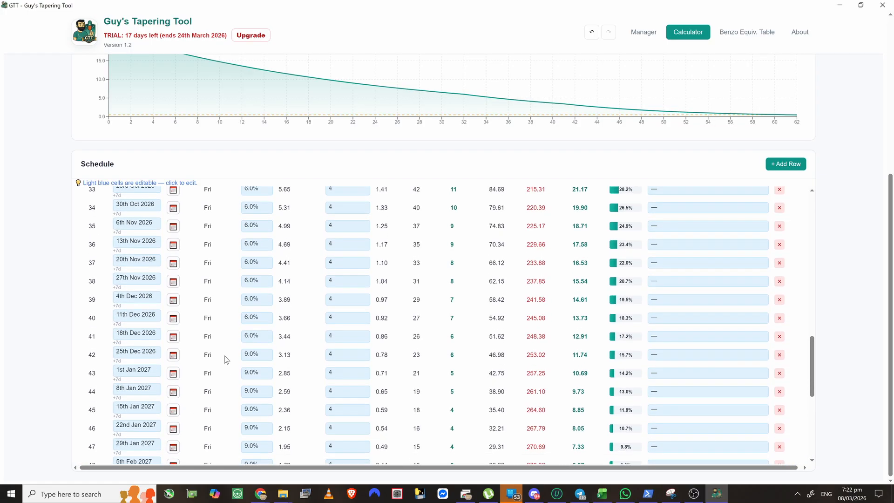
pyautogui.scroll(-5, 225, 356)
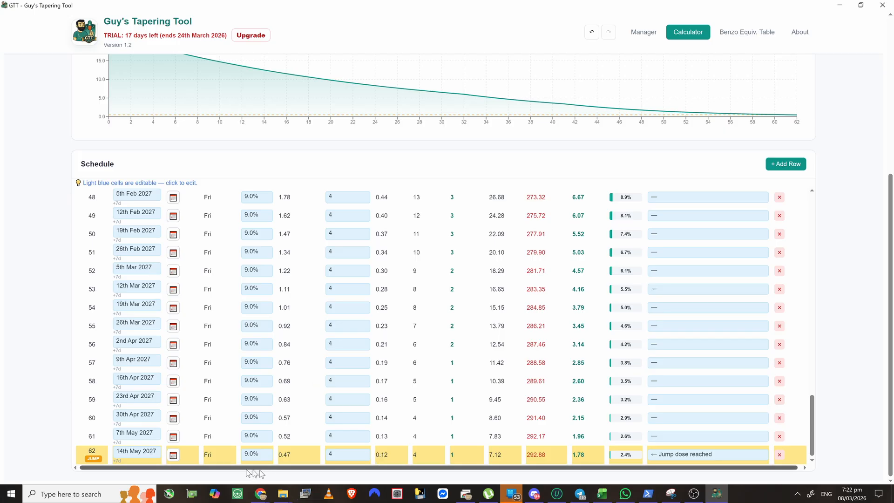
pyautogui.scroll(10, 298, 417)
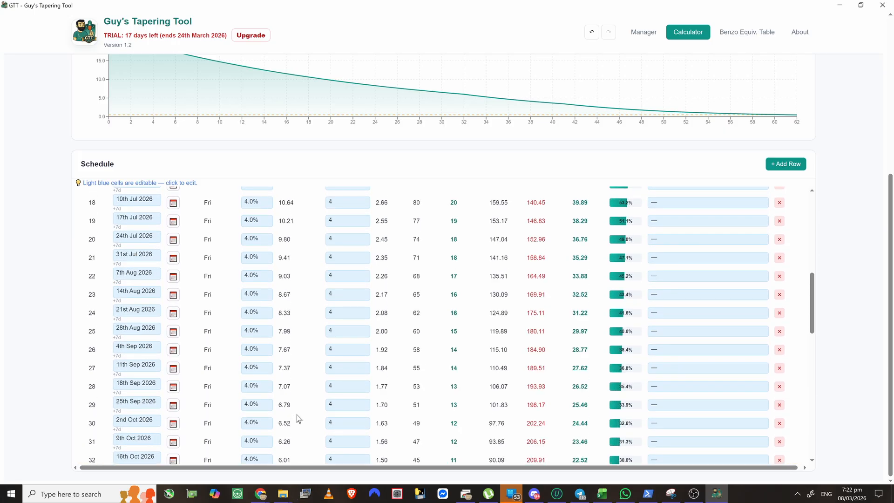
pyautogui.scroll(10, 298, 418)
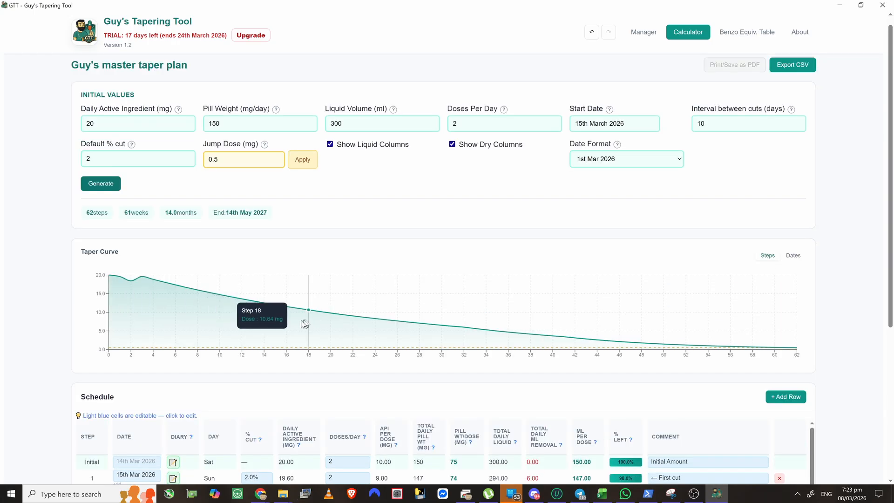
pyautogui.scroll(-5, 305, 324)
pyautogui.scroll(-10, 715, 335)
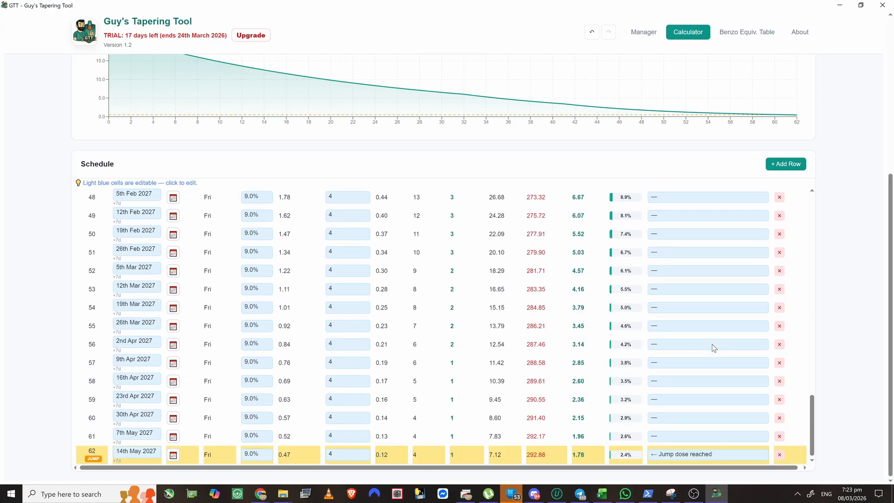
pyautogui.scroll(3, 749, 269)
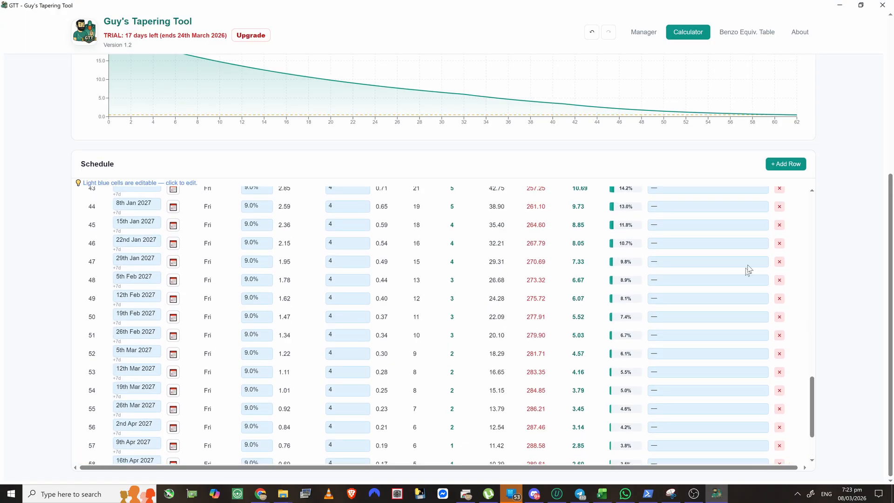
pyautogui.scroll(1, 799, 167)
# - Set the jump dose to 0.4 mg so the plan ends at step 71 on 12th Aug 2027
pyautogui.click(787, 210)
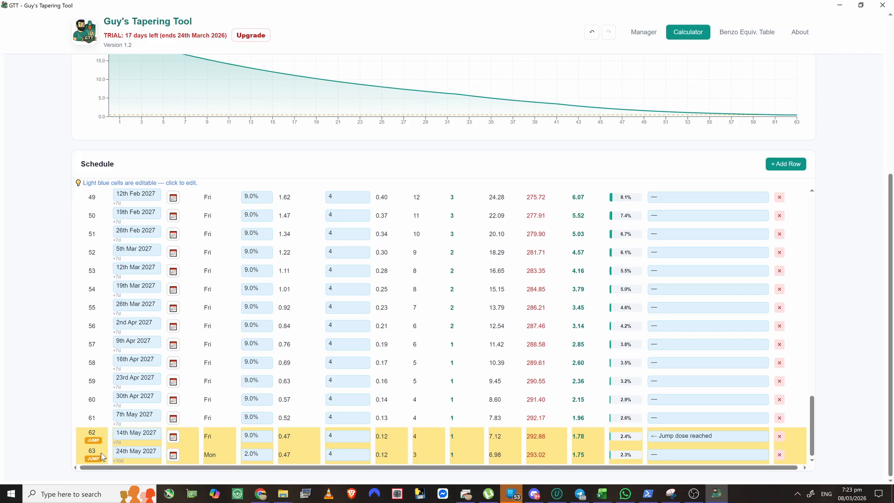
pyautogui.scroll(20, 250, 453)
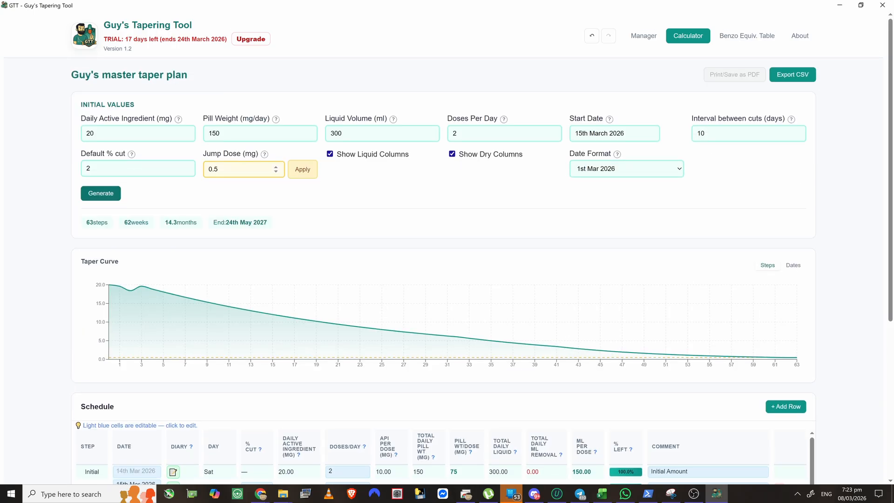
pyautogui.click(237, 169)
pyautogui.click(290, 174)
pyautogui.scroll(-15, 233, 357)
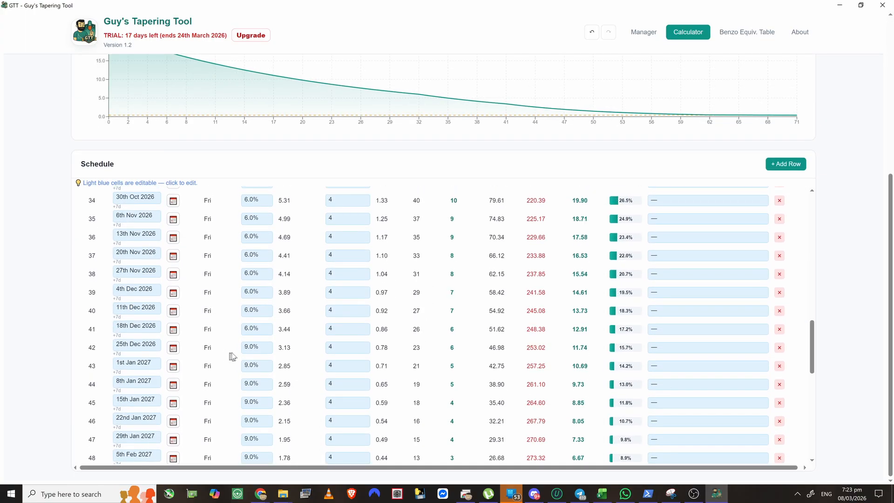
pyautogui.scroll(-8, 232, 357)
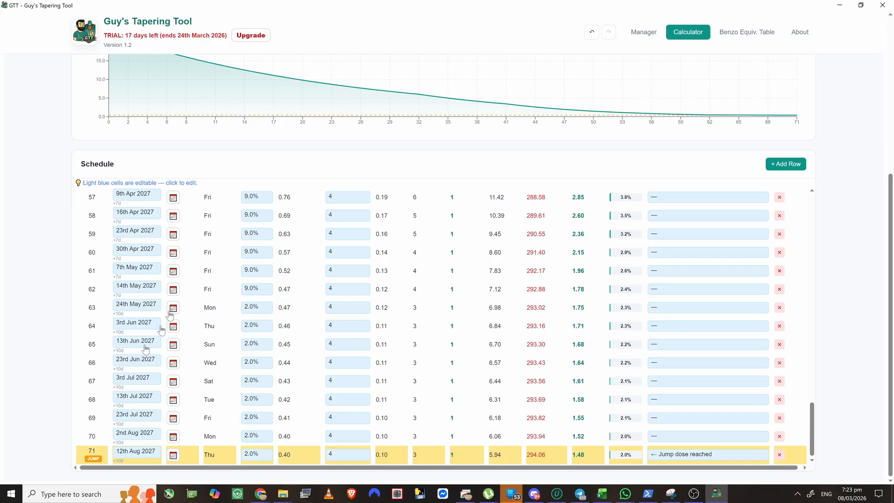
pyautogui.scroll(11, 161, 330)
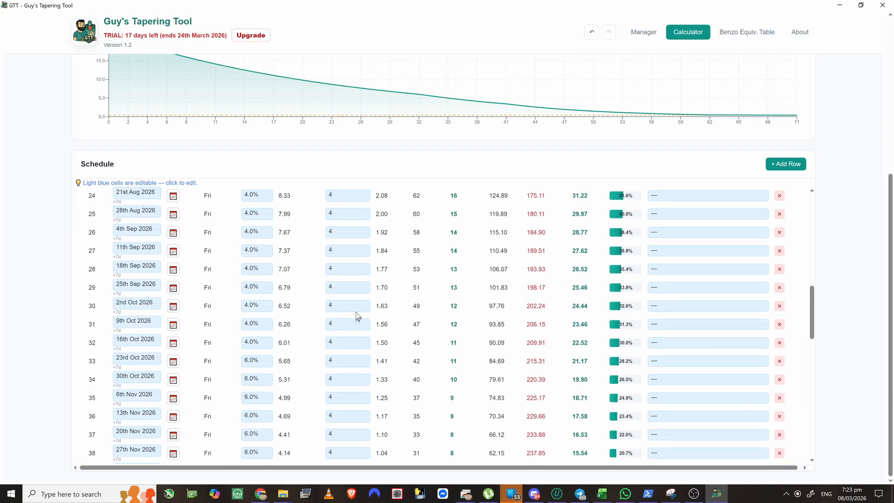
pyautogui.scroll(8, 358, 310)
pyautogui.scroll(4, 396, 254)
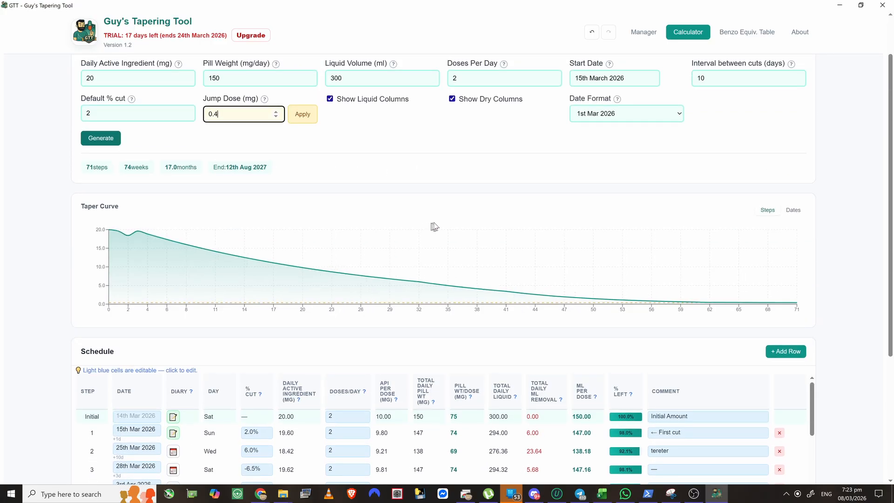
pyautogui.scroll(1, 443, 225)
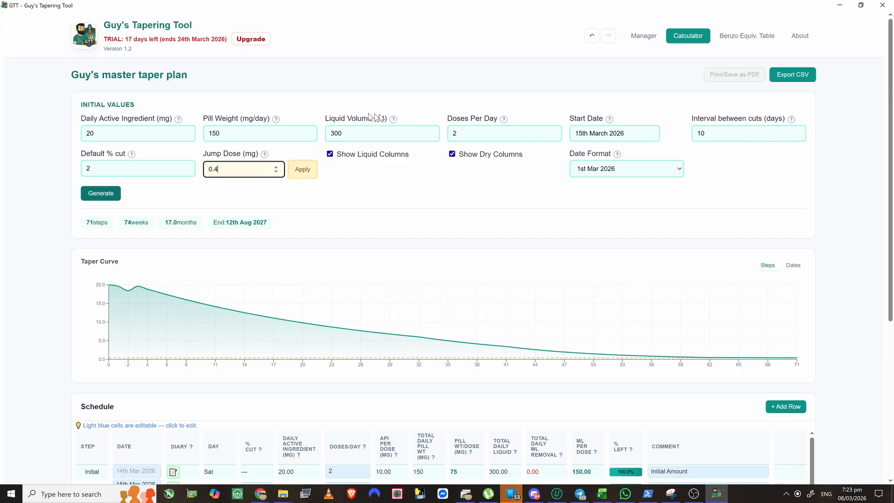
pyautogui.scroll(-4, 182, 258)
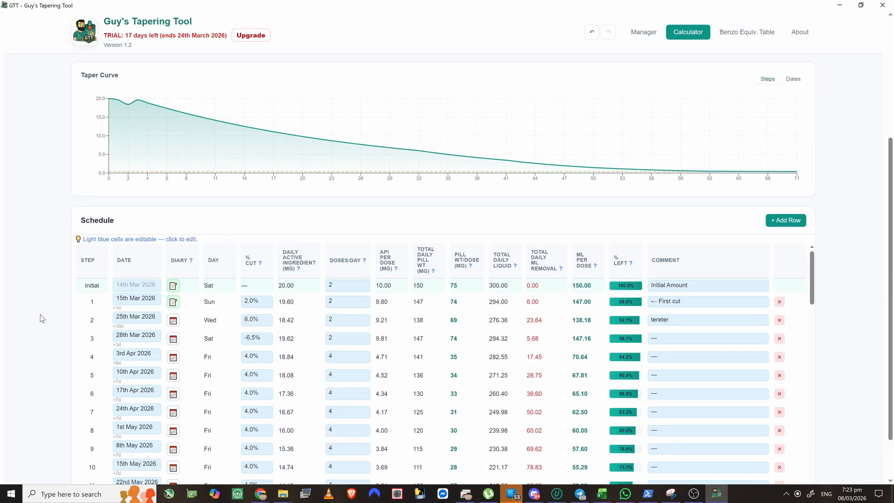
pyautogui.scroll(4, 252, 311)
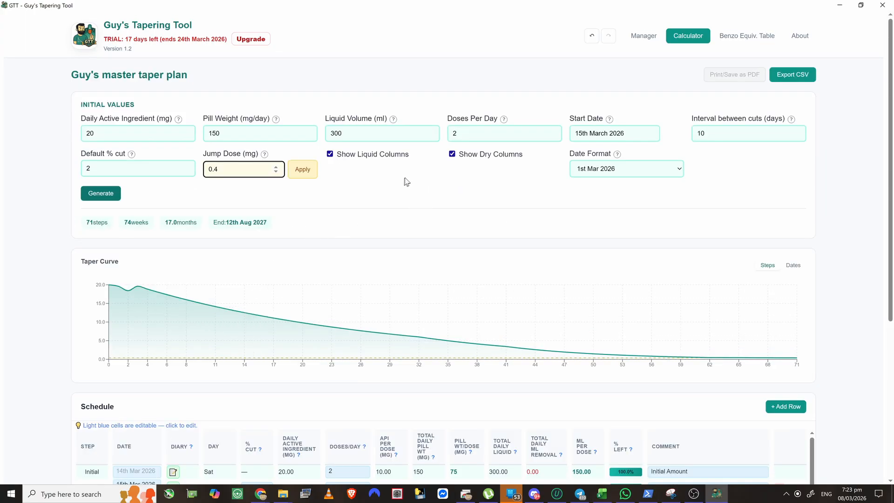
# - Duplicate the master taper plan in Manager and rename the copy to 'Guy's experimental'
pyautogui.click(644, 38)
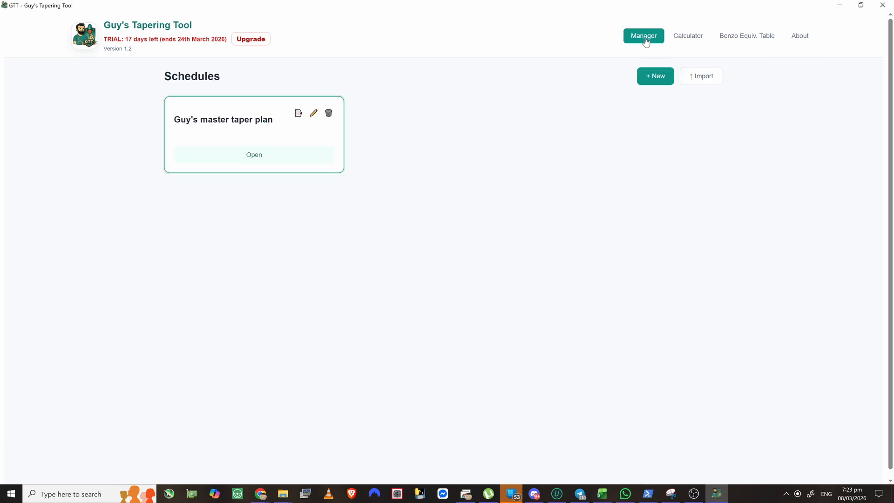
pyautogui.click(298, 114)
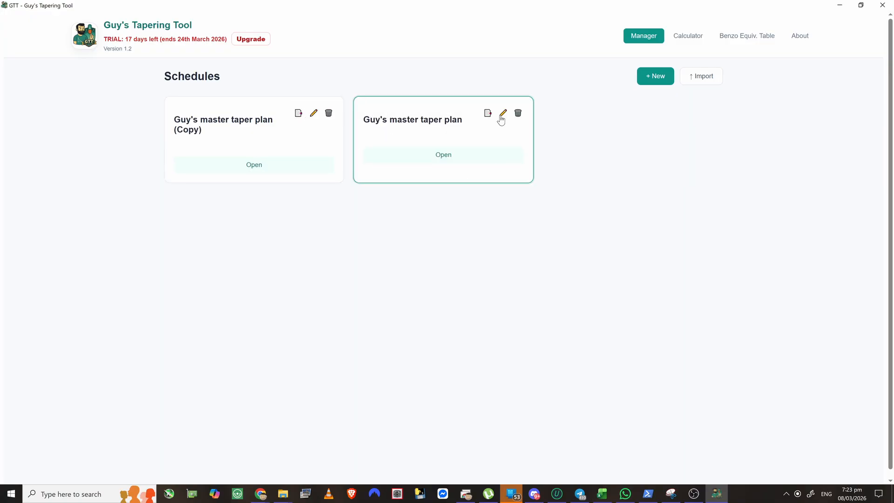
pyautogui.click(314, 115)
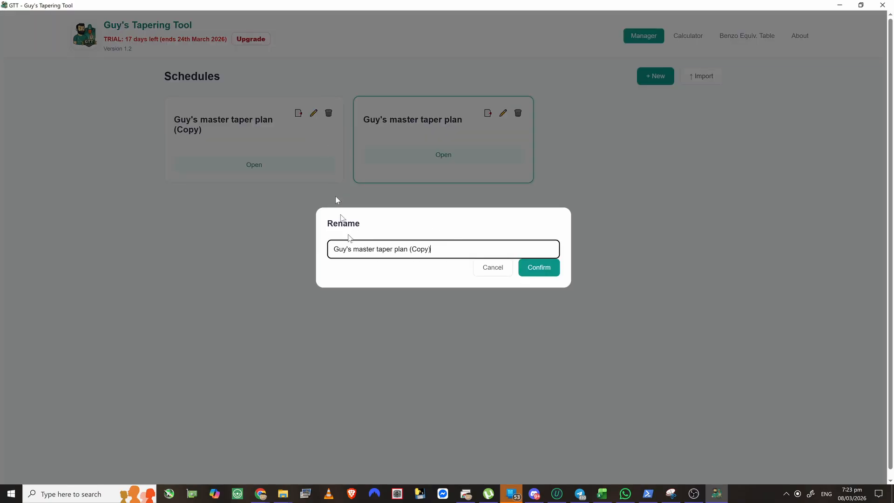
pyautogui.moveTo(454, 249); pyautogui.dragTo(363, 246)
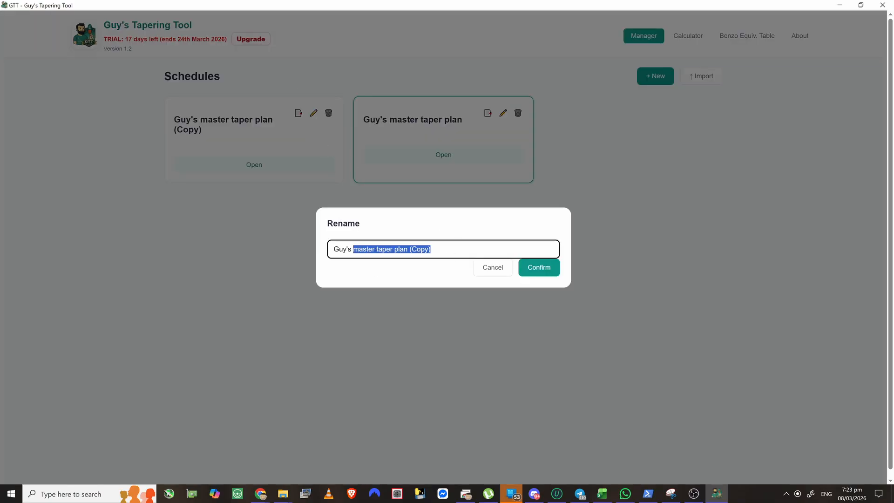
pyautogui.click(411, 251)
pyautogui.moveTo(353, 249); pyautogui.dragTo(433, 247)
pyautogui.write('experimental')
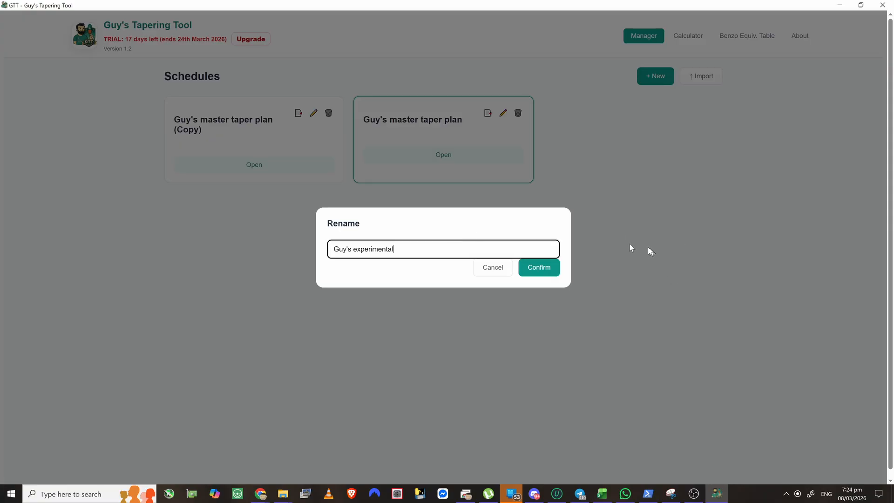
pyautogui.click(540, 268)
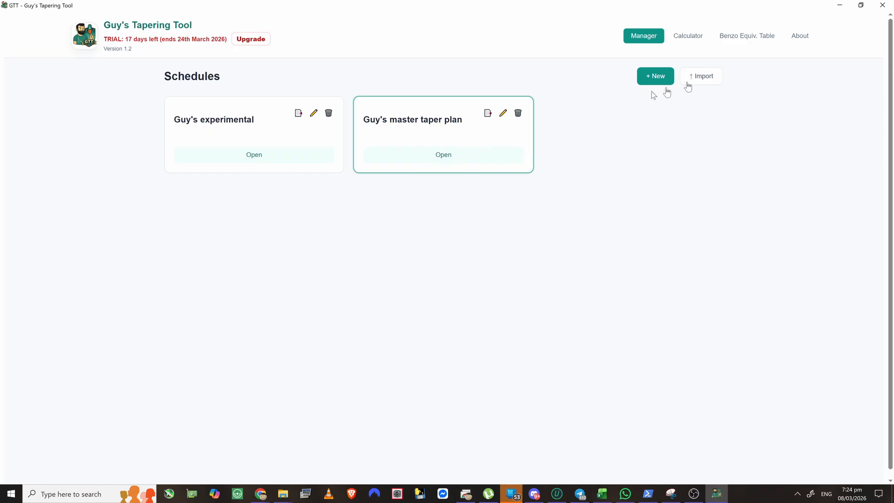
# - Export the master plan as GTT CSV to Documents as 'Guy's master taper plan_2026-03-08_1924.gtt'
pyautogui.click(685, 35)
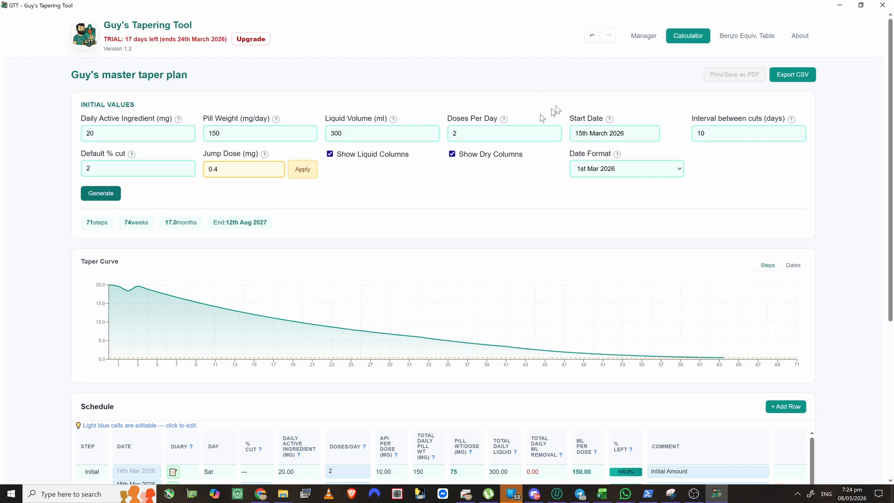
pyautogui.click(796, 77)
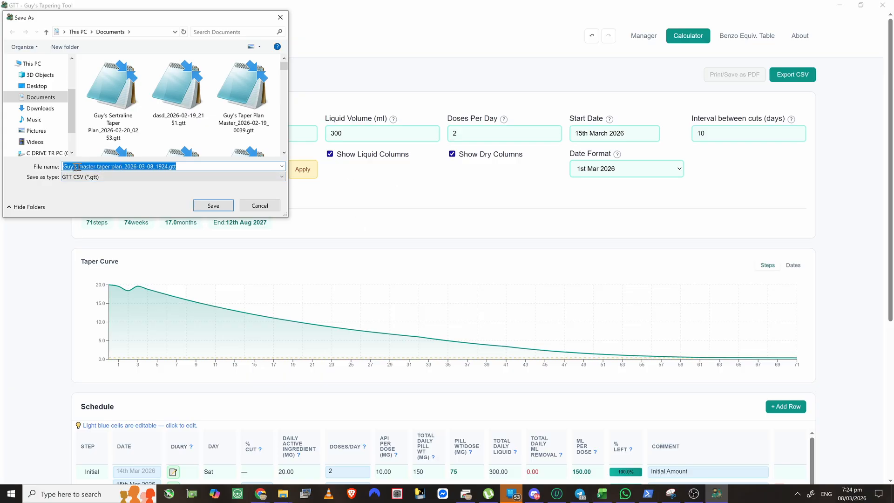
pyautogui.click(104, 179)
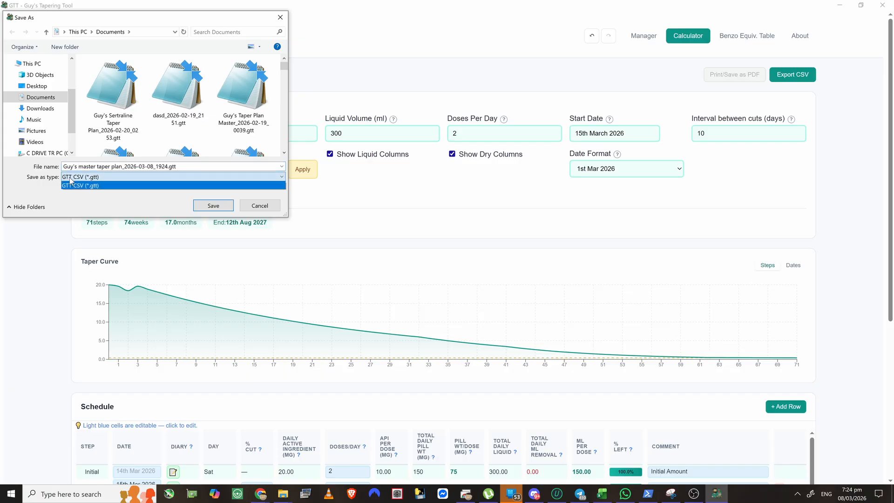
pyautogui.click(111, 183)
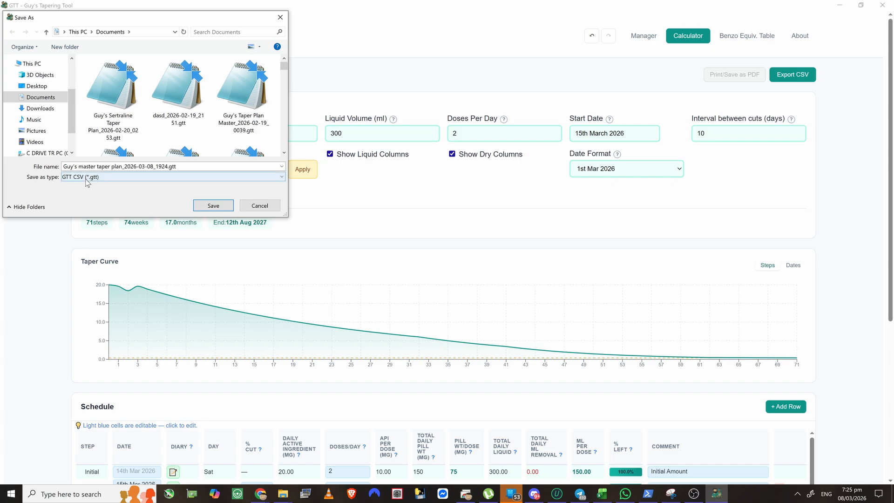
pyautogui.click(211, 206)
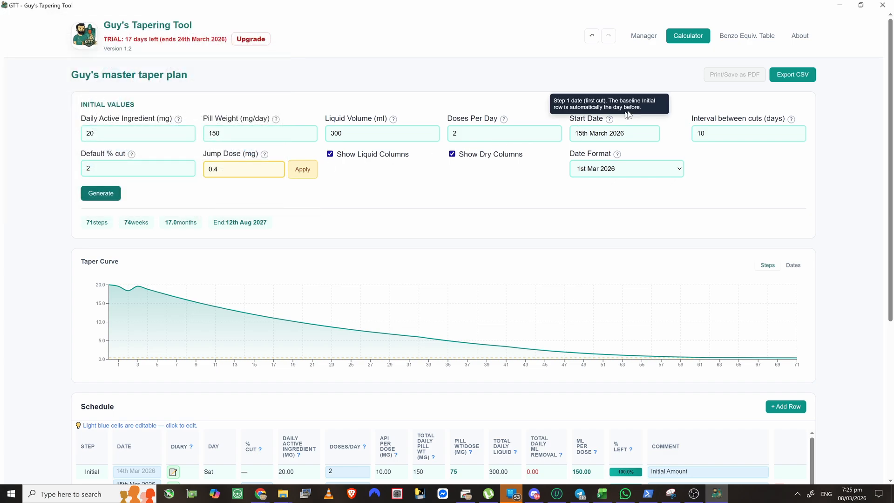
# - Pick 'Guy's master taper plan_2026-03-08_1924.gtt' from Documents for import via Manager
pyautogui.click(643, 38)
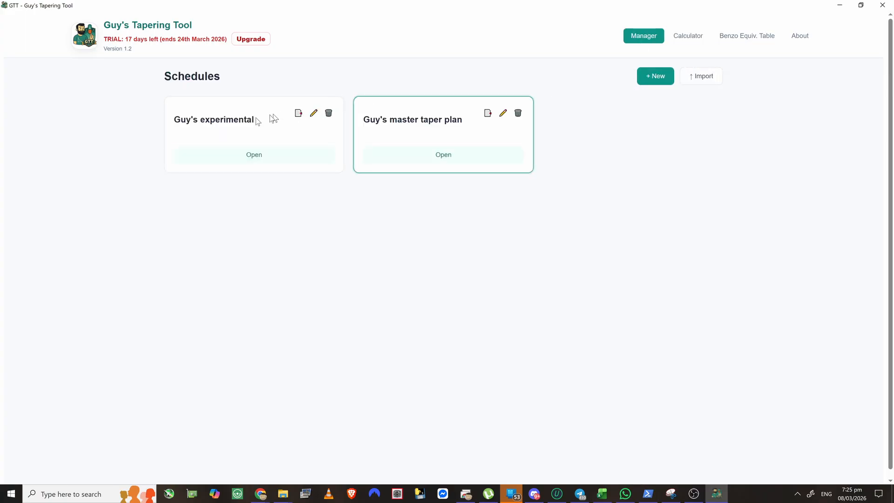
pyautogui.click(687, 79)
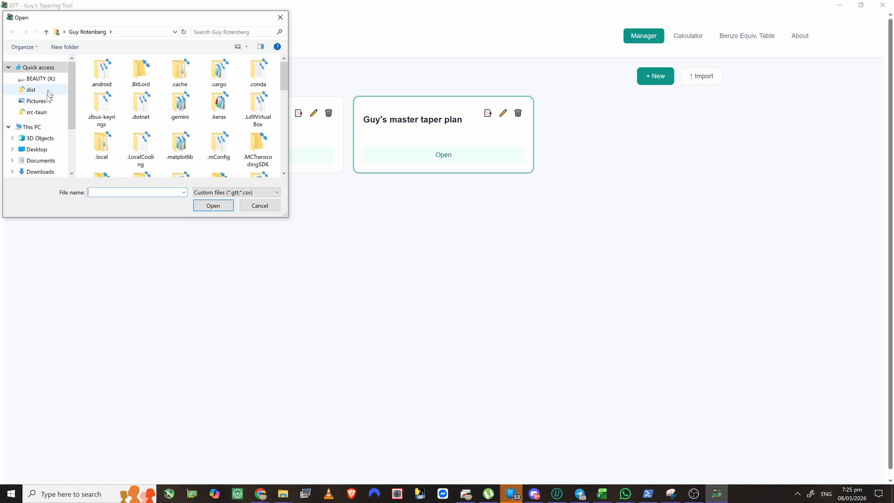
pyautogui.click(40, 160)
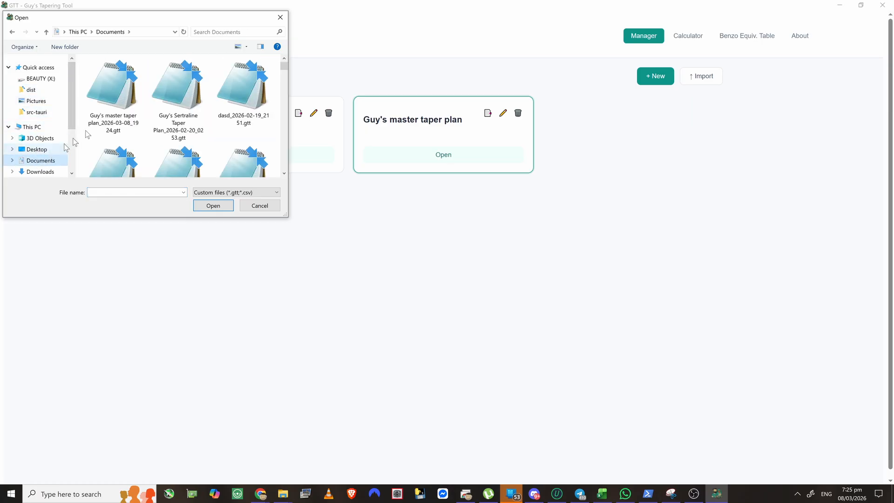
pyautogui.click(122, 97)
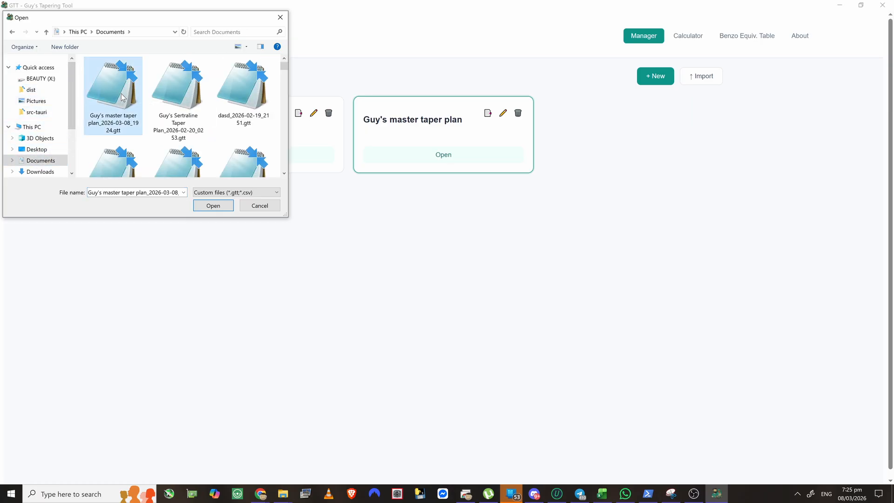
pyautogui.click(214, 206)
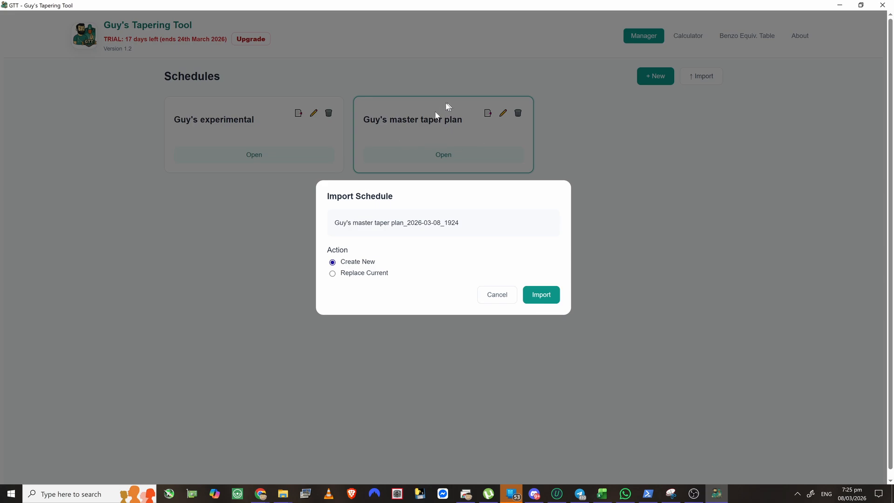
# - Import the file as a new schedule and scroll through its 71 steps
pyautogui.click(541, 295)
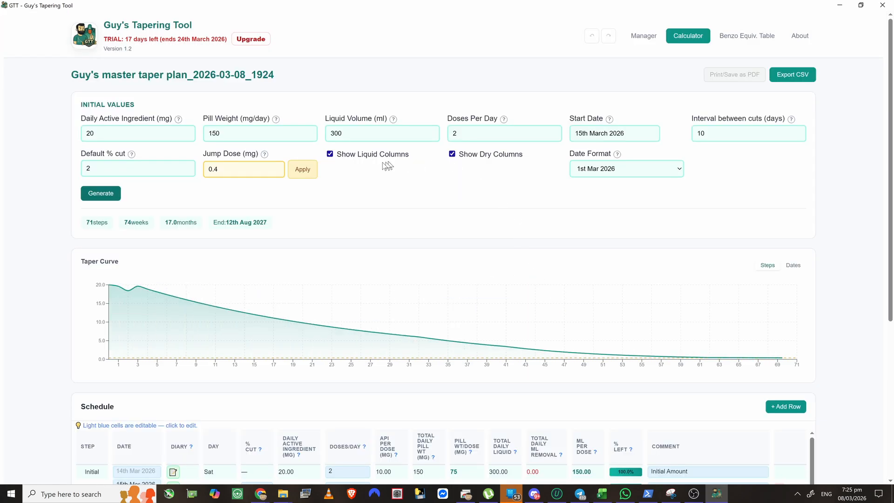
pyautogui.scroll(-5, 409, 183)
pyautogui.scroll(-5, 340, 265)
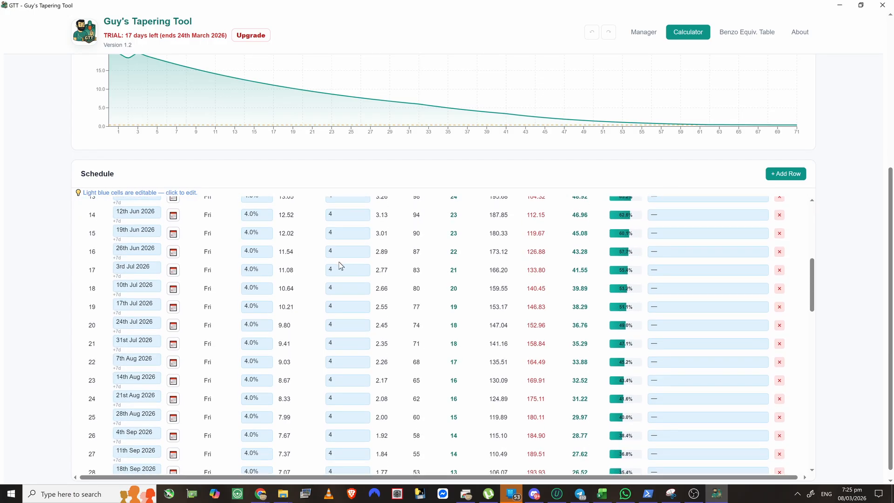
pyautogui.scroll(5, 341, 266)
pyautogui.scroll(6, 340, 265)
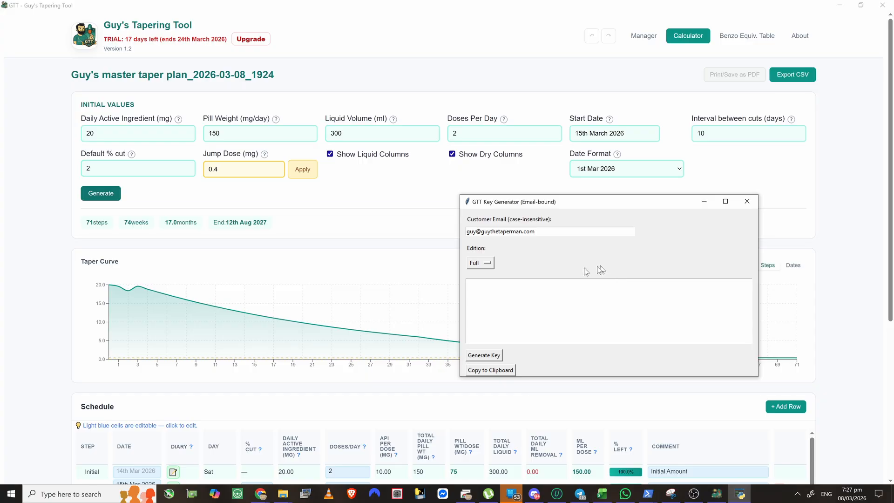
# - Generate a Full-edition licence key, copy it to the clipboard, and open GTT's upgrade form
pyautogui.click(481, 357)
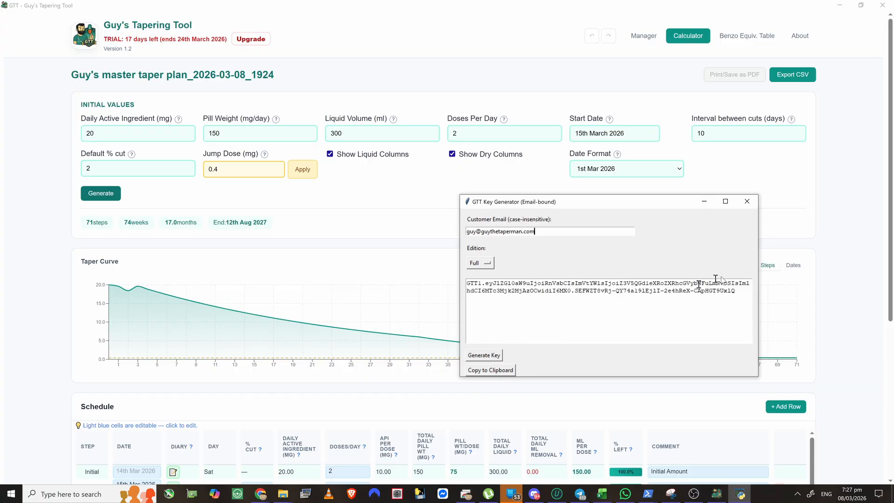
pyautogui.moveTo(736, 291); pyautogui.dragTo(440, 287)
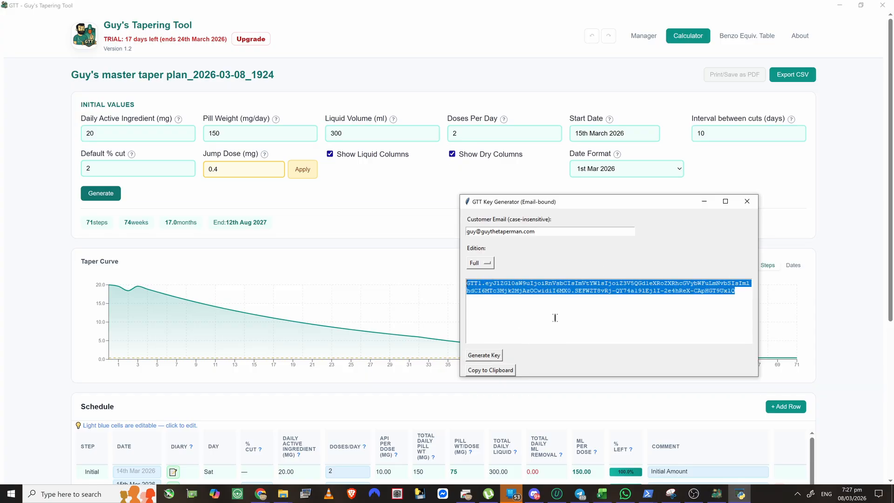
pyautogui.click(492, 370)
pyautogui.click(487, 279)
pyautogui.click(254, 43)
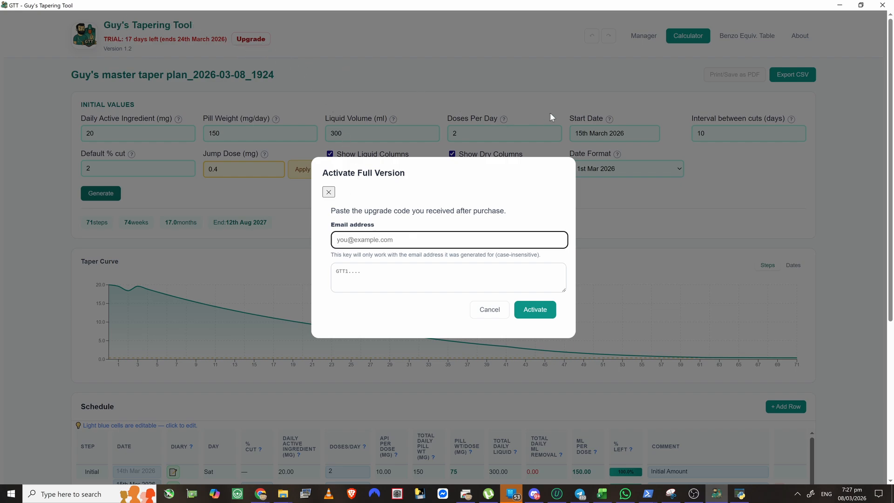
# - Activate the full version using the customer's e-mail address and the pasted upgrade code
pyautogui.press('Tab')
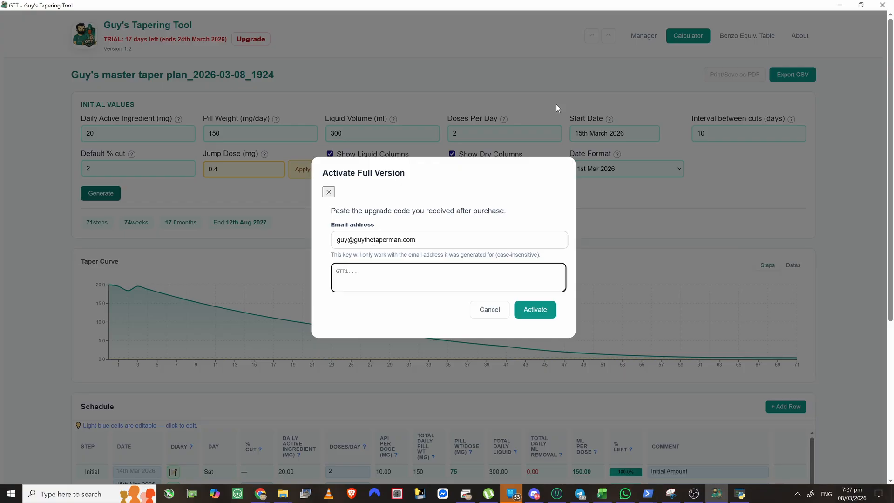
pyautogui.hotkey('ctrl', 'v')
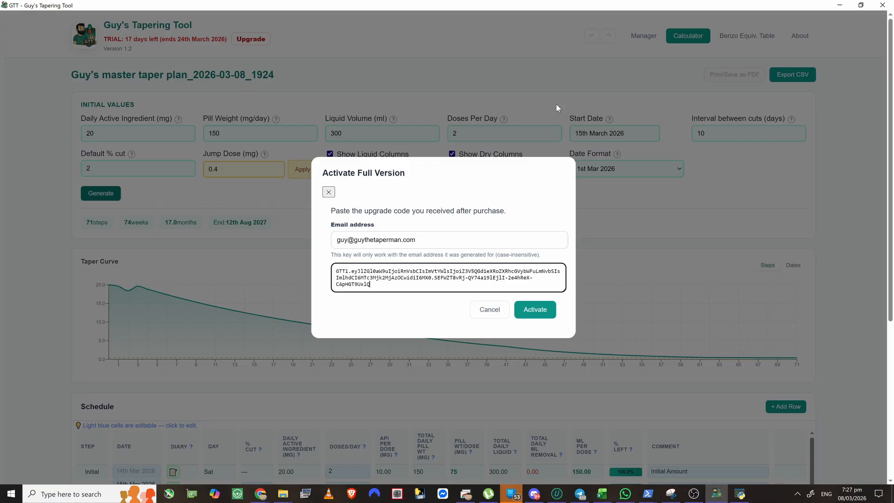
pyautogui.click(532, 311)
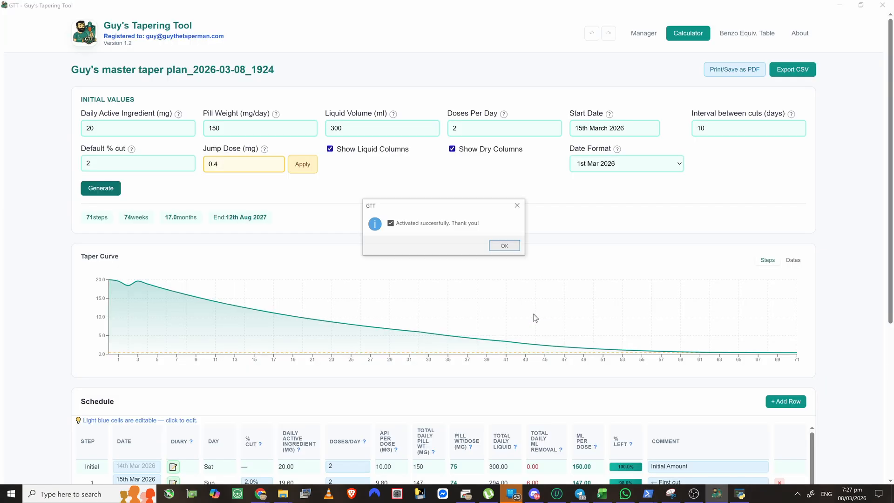
pyautogui.click(505, 247)
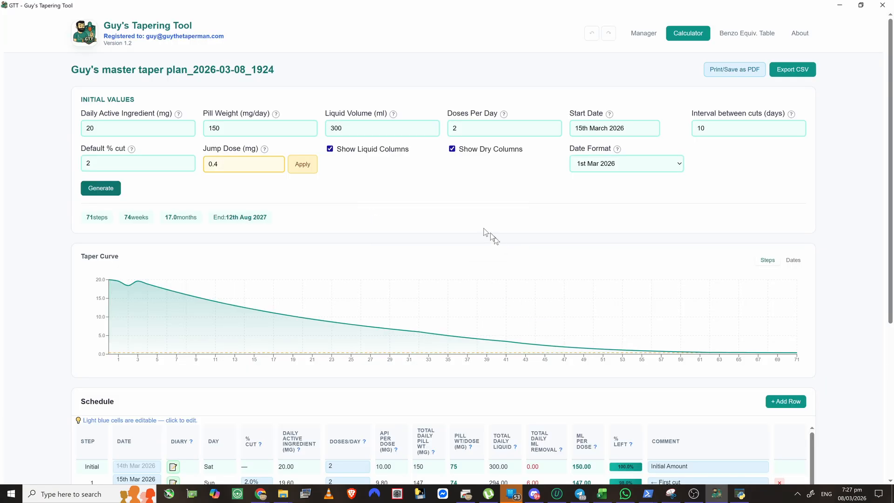
pyautogui.click(736, 71)
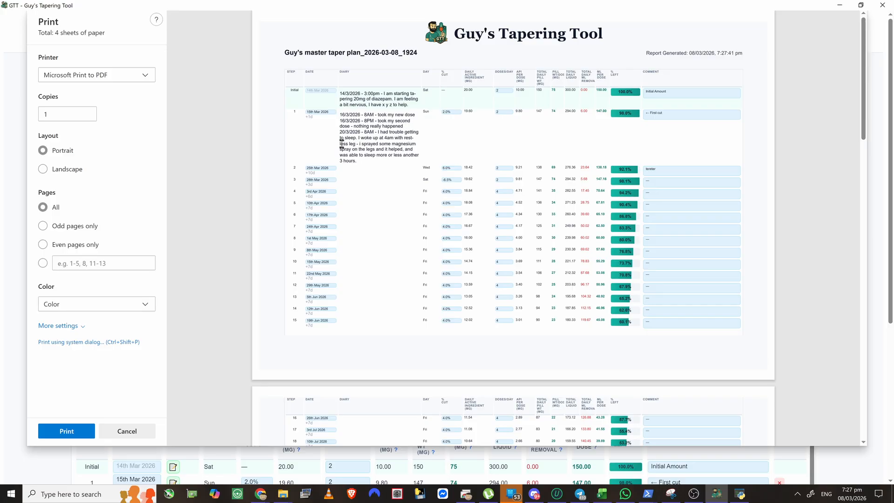
pyautogui.scroll(-5, 521, 170)
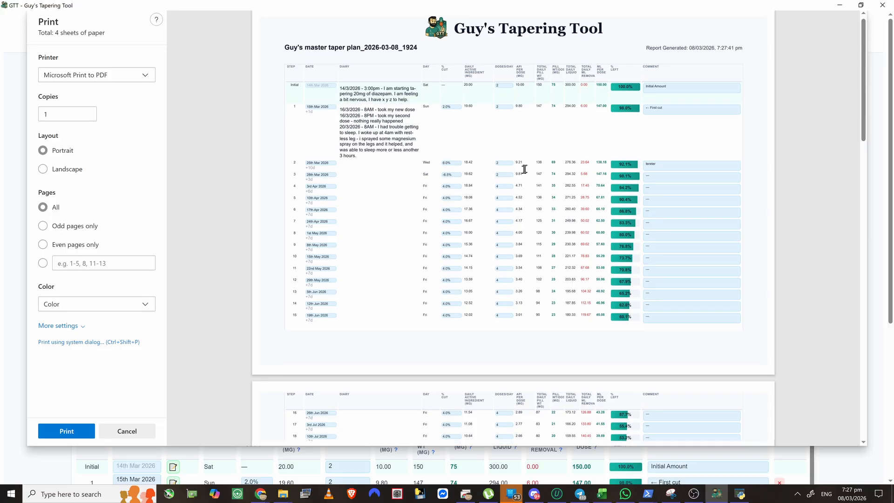
pyautogui.scroll(-14, 520, 181)
pyautogui.scroll(13, 517, 195)
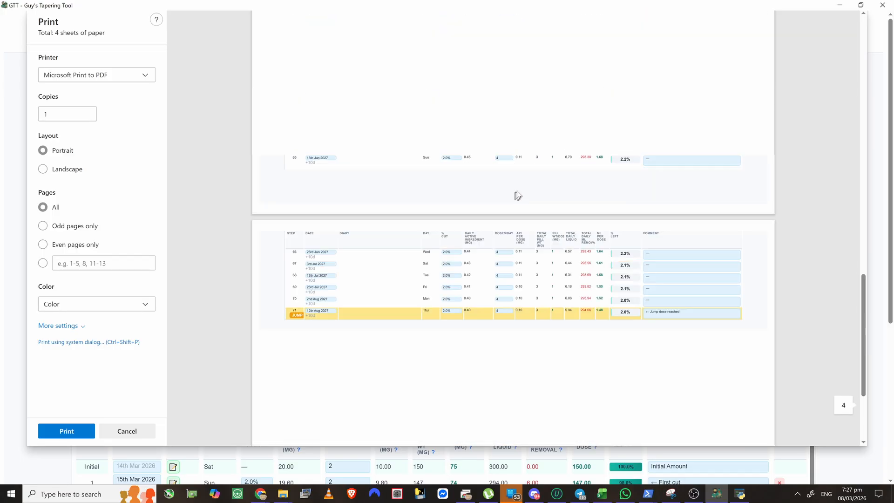
pyautogui.scroll(5, 495, 185)
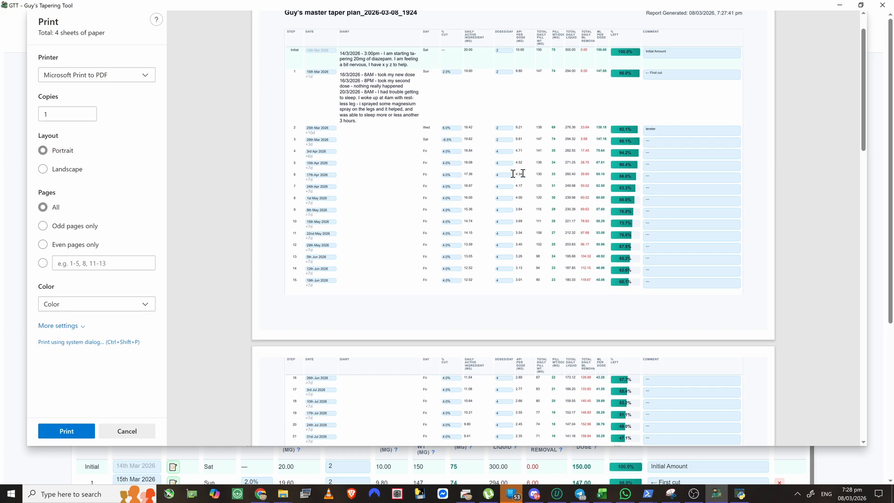
pyautogui.scroll(-18, 515, 176)
pyautogui.scroll(18, 562, 177)
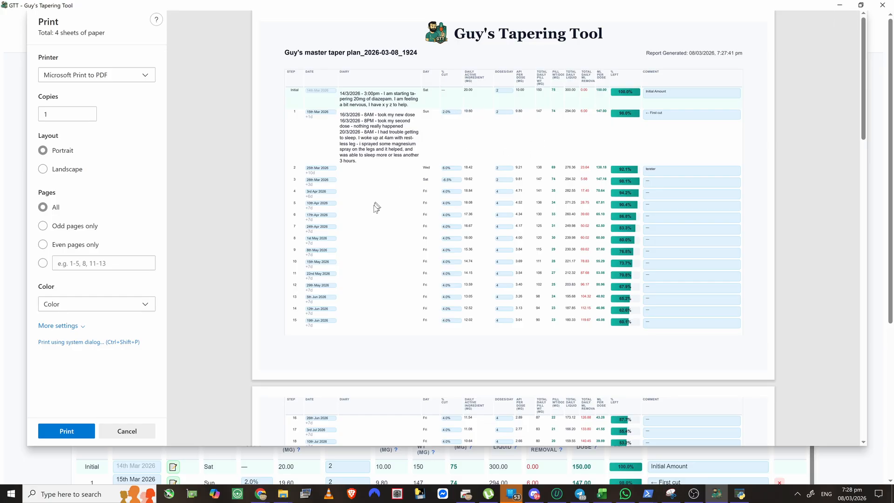
pyautogui.scroll(-1, 376, 227)
pyautogui.scroll(-17, 376, 226)
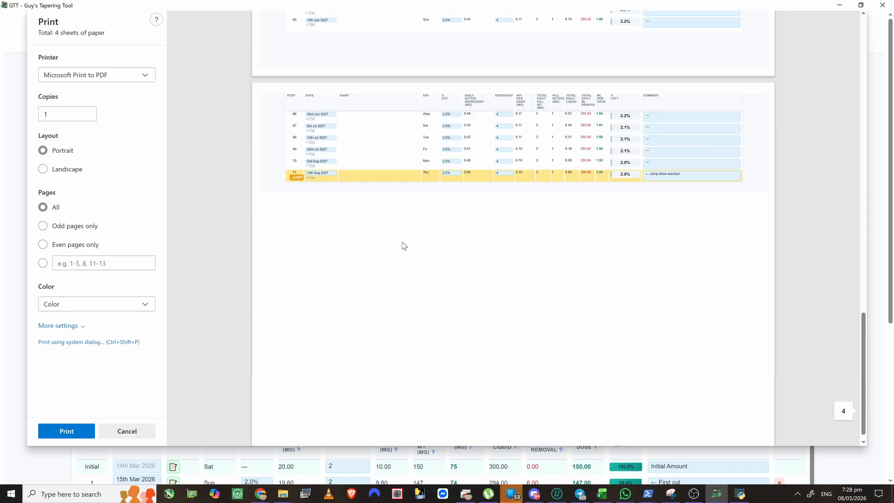
pyautogui.scroll(18, 410, 233)
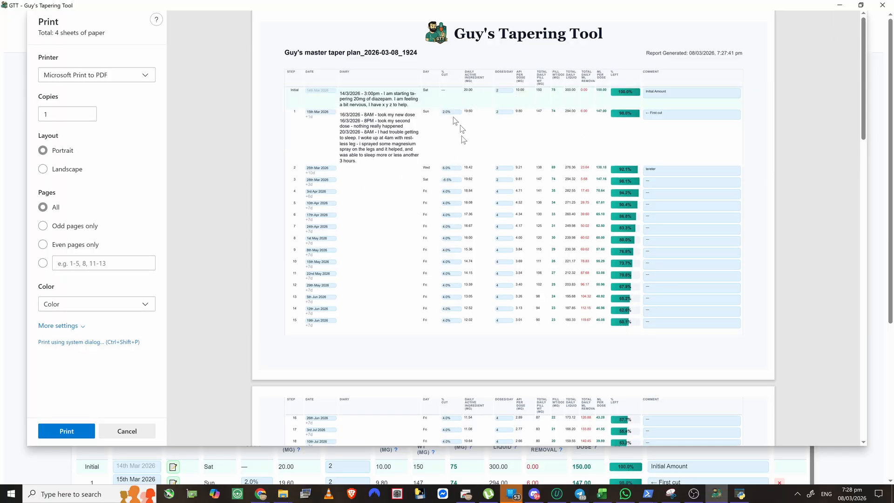
pyautogui.scroll(-1, 485, 184)
pyautogui.scroll(1, 484, 182)
pyautogui.scroll(-1, 501, 151)
pyautogui.scroll(-15, 493, 158)
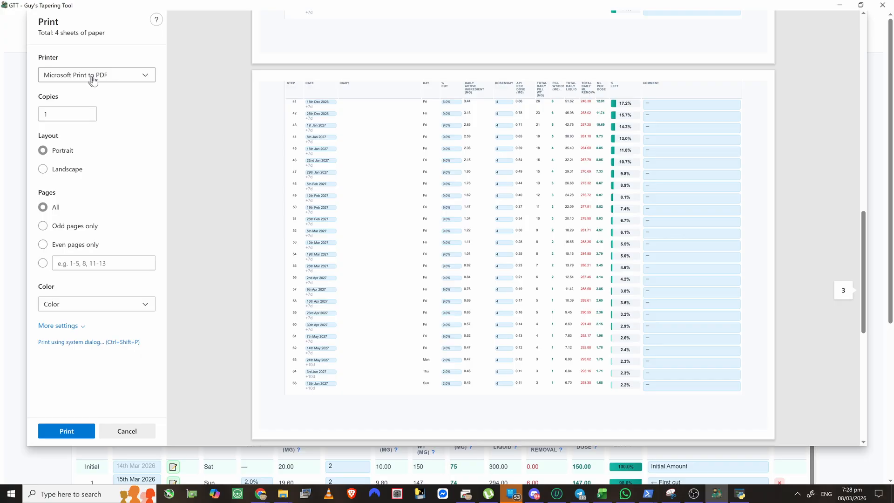
pyautogui.click(121, 78)
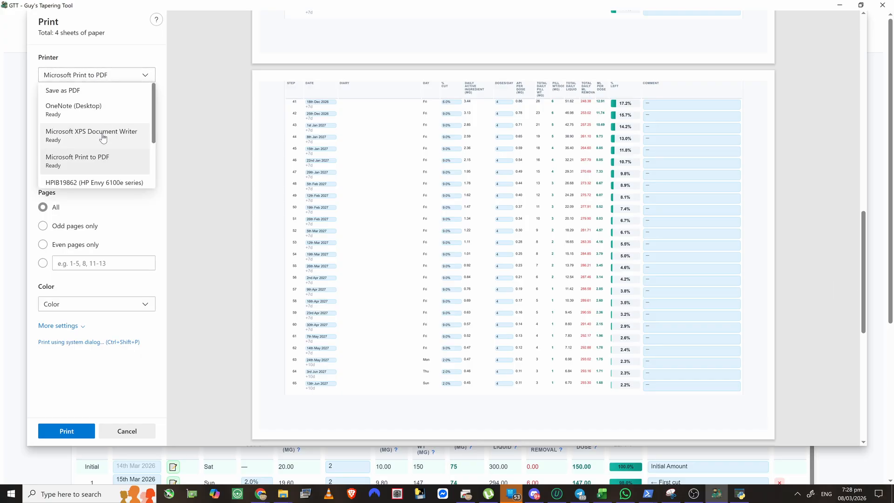
pyautogui.scroll(-3, 99, 140)
pyautogui.scroll(3, 87, 136)
pyautogui.scroll(1, 88, 136)
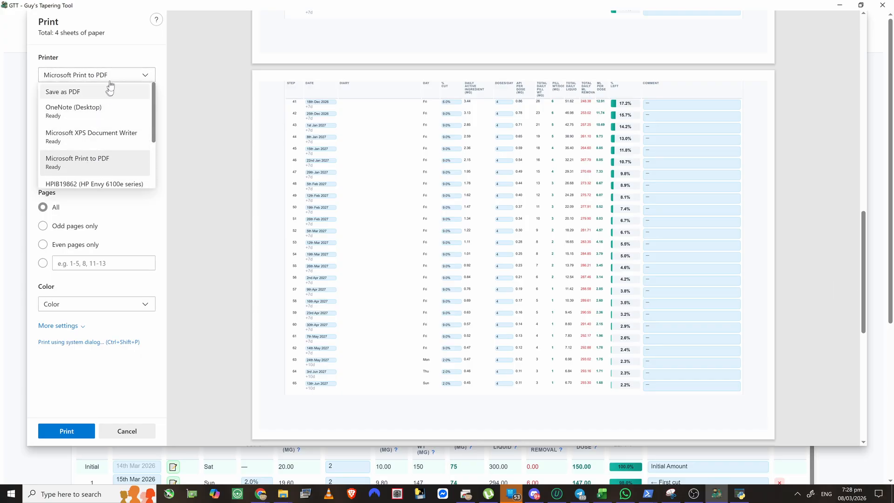
pyautogui.click(124, 52)
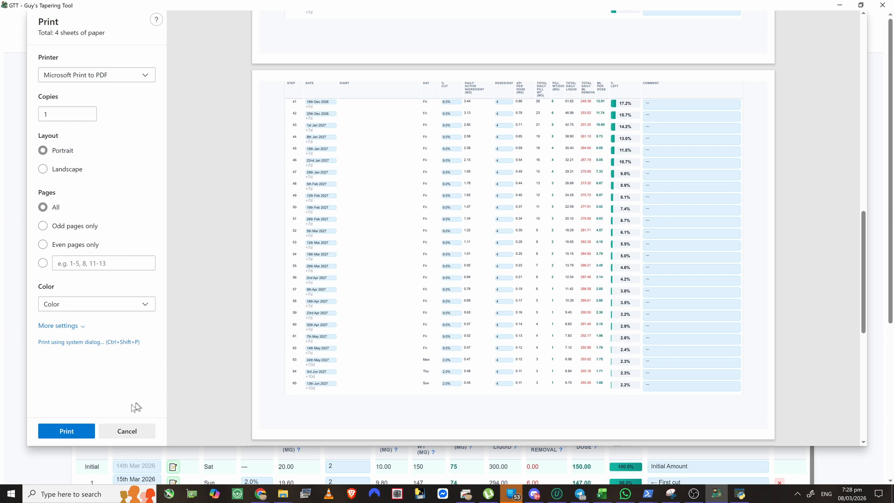
pyautogui.click(123, 430)
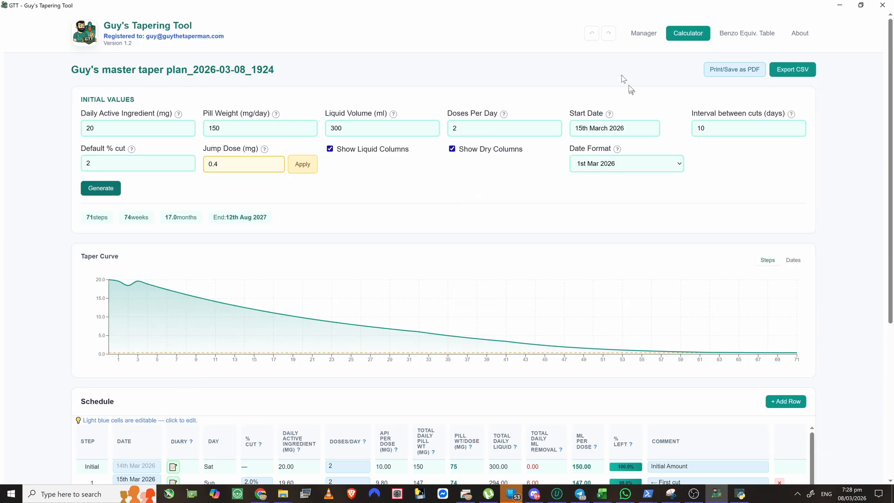
# - Show the Benzo Equiv. Table and browse the diazepam 10 mg equivalents and half-lives
pyautogui.click(747, 37)
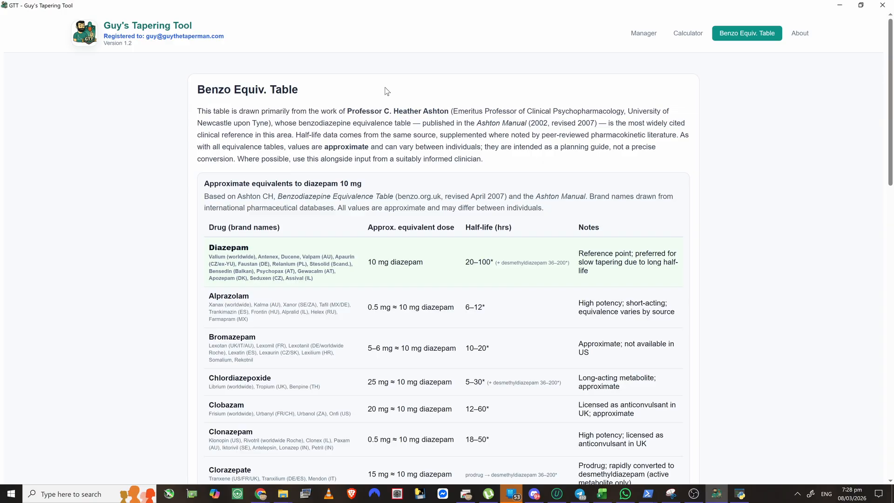
pyautogui.scroll(-15, 373, 105)
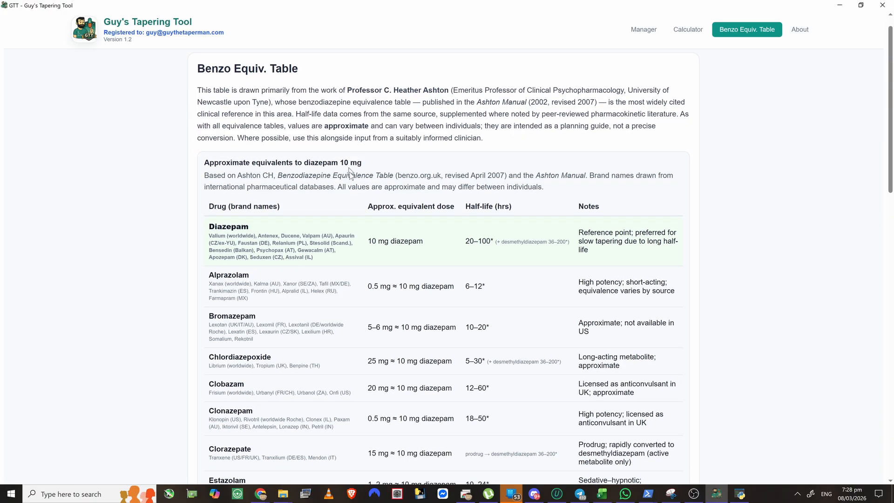
pyautogui.scroll(15, 354, 192)
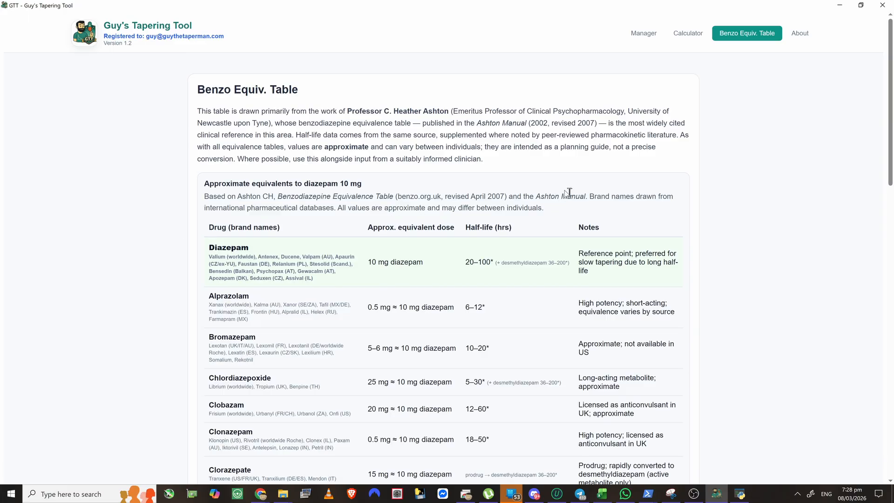
pyautogui.scroll(-2, 512, 193)
pyautogui.scroll(-4, 342, 220)
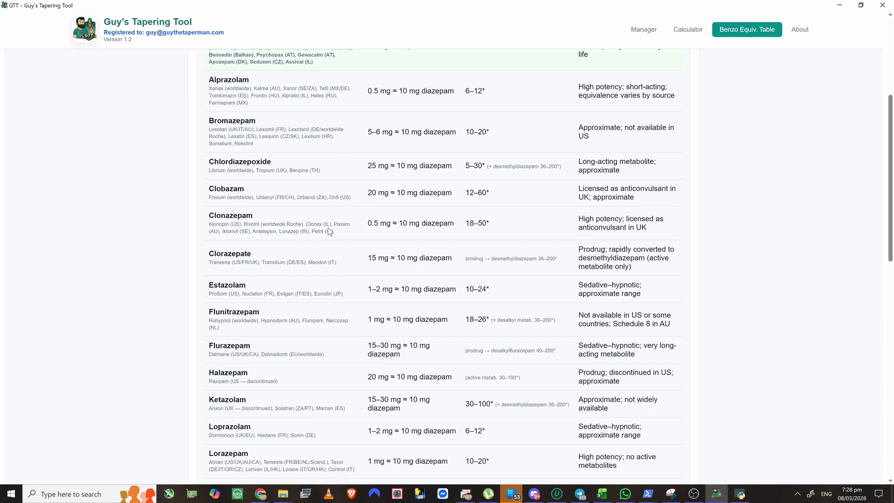
pyautogui.scroll(6, 471, 295)
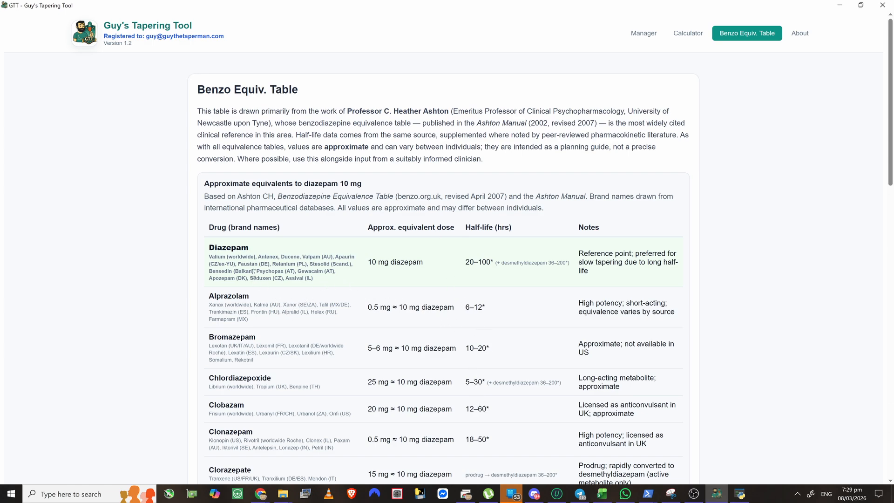
pyautogui.scroll(-2, 267, 288)
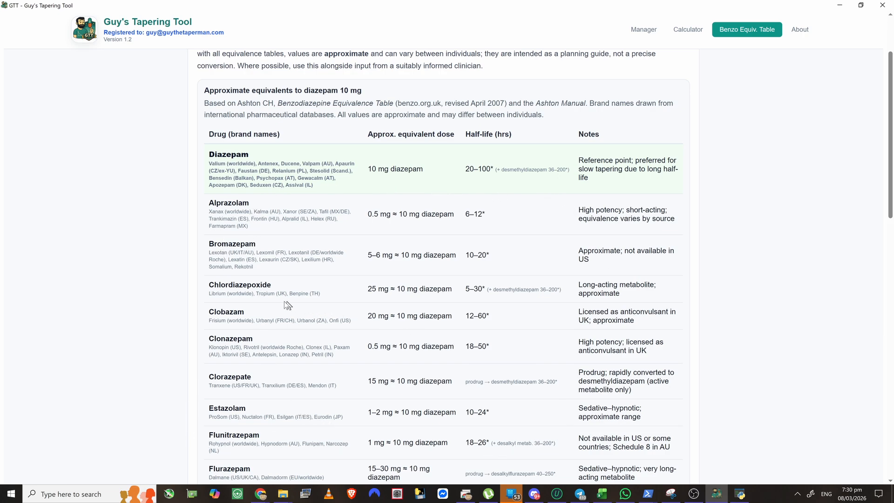
# - Keep scrolling through the Benzo Equiv. Table to review the remaining equivalents
pyautogui.scroll(1, 279, 298)
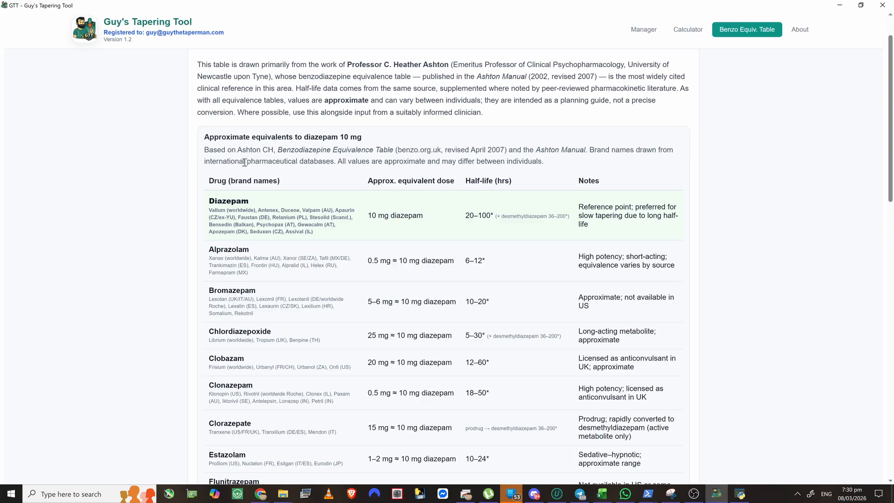
pyautogui.scroll(-2, 439, 205)
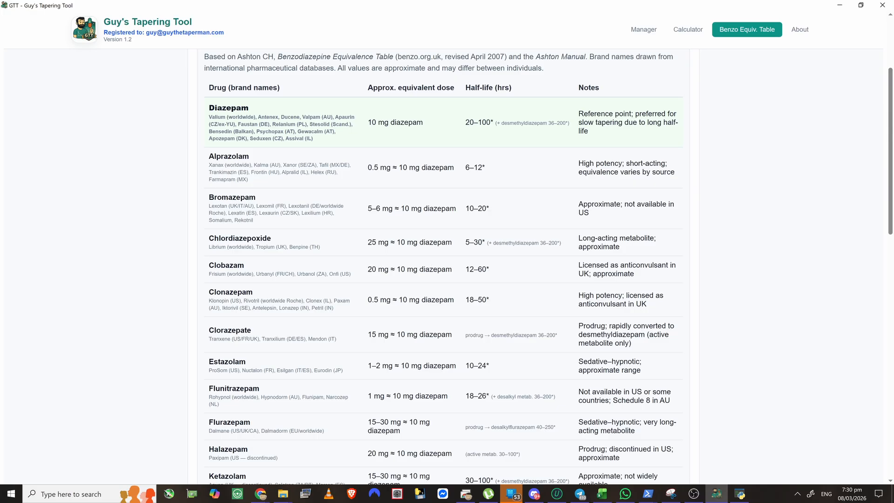
pyautogui.scroll(-1, 368, 286)
pyautogui.scroll(2, 279, 252)
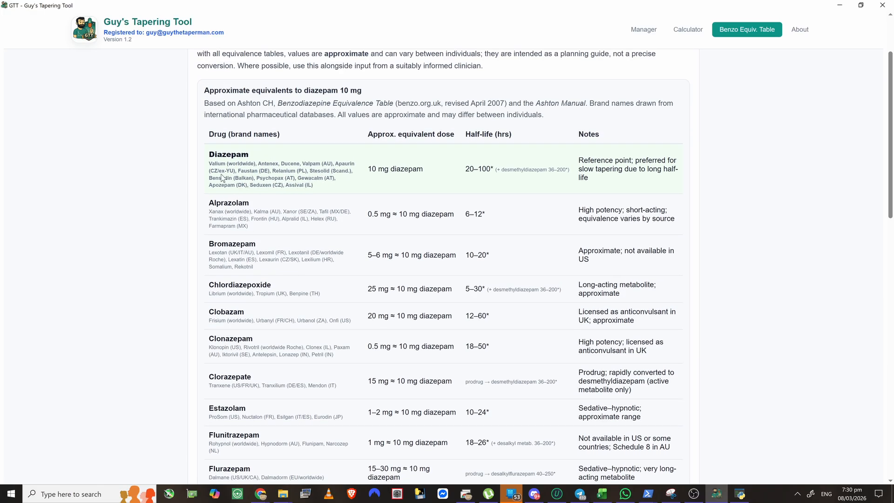
pyautogui.scroll(-7, 309, 289)
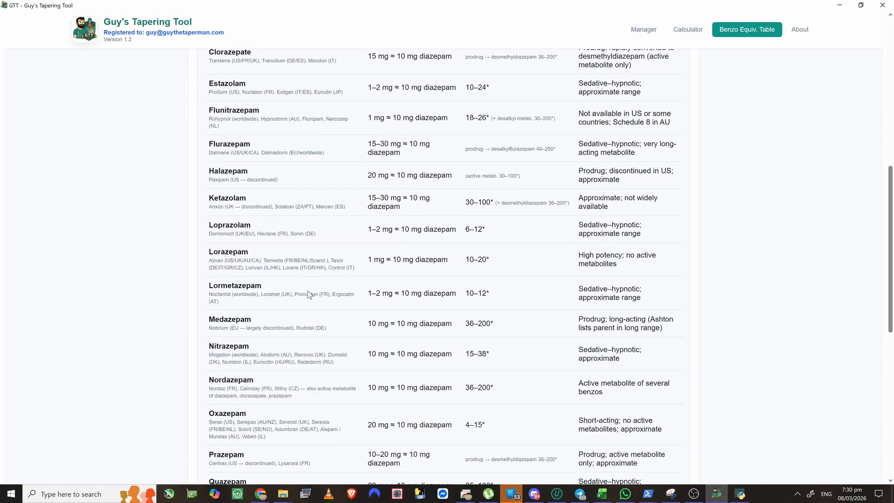
pyautogui.scroll(-5, 311, 292)
pyautogui.scroll(6, 311, 292)
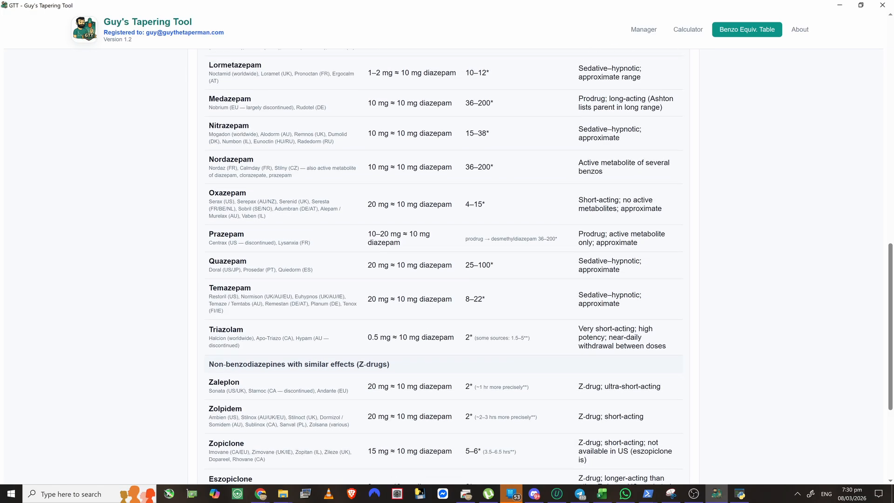
pyautogui.scroll(5, 376, 186)
pyautogui.scroll(2, 486, 145)
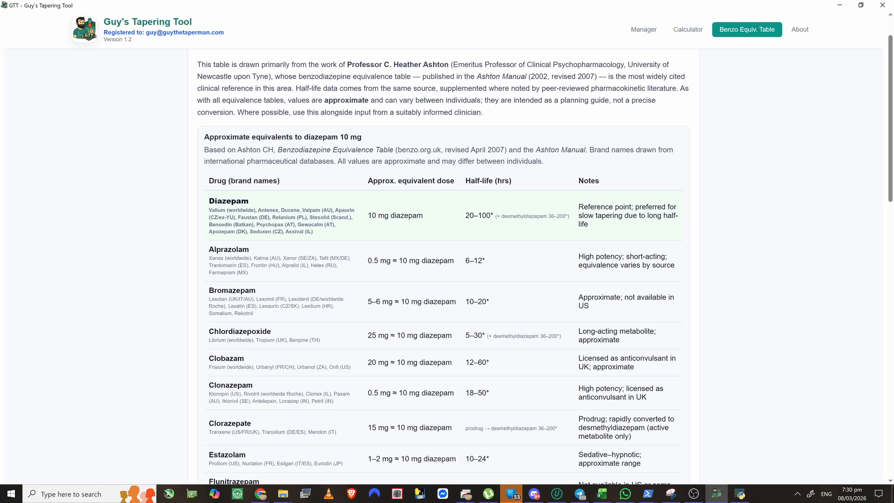
pyautogui.scroll(-3, 523, 320)
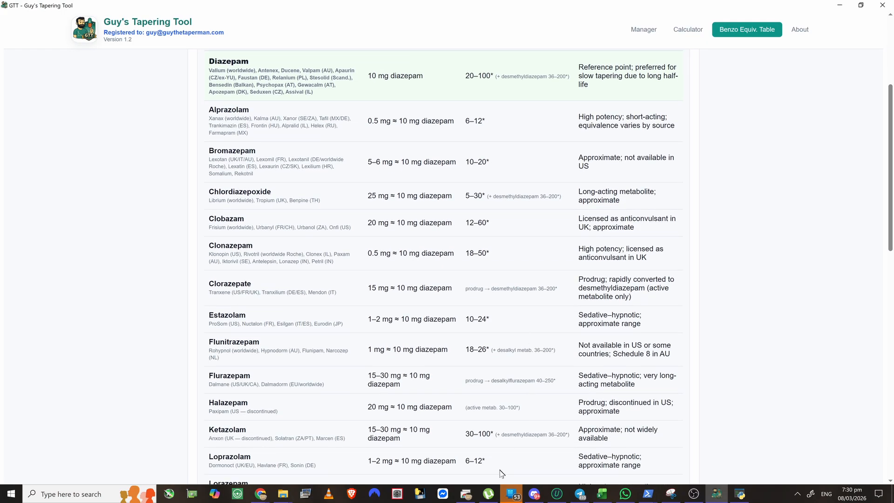
pyautogui.scroll(-3, 550, 356)
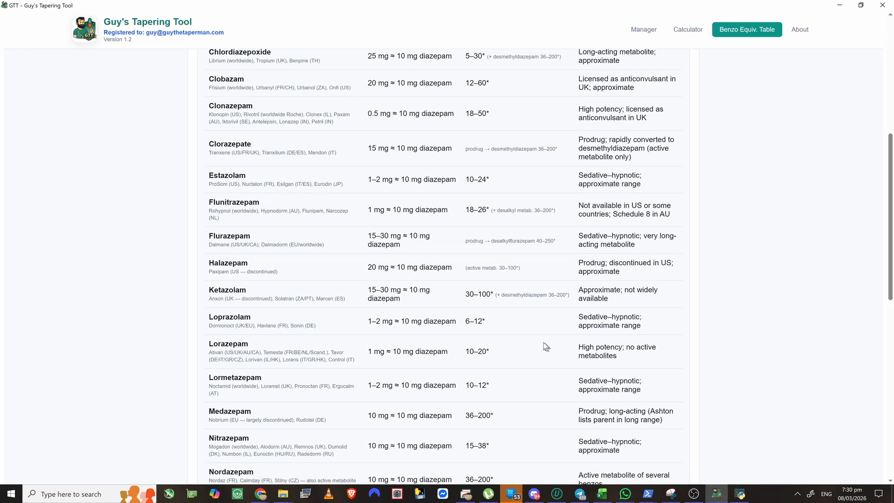
pyautogui.scroll(-2, 529, 389)
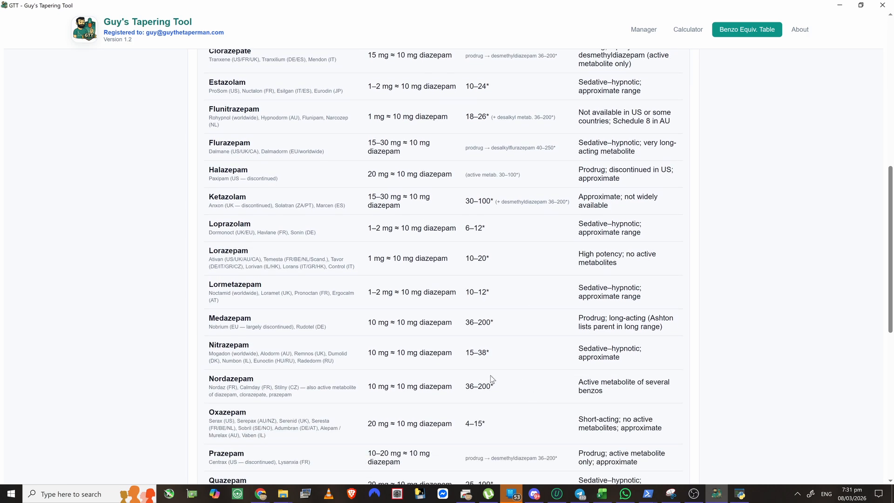
pyautogui.scroll(-7, 491, 375)
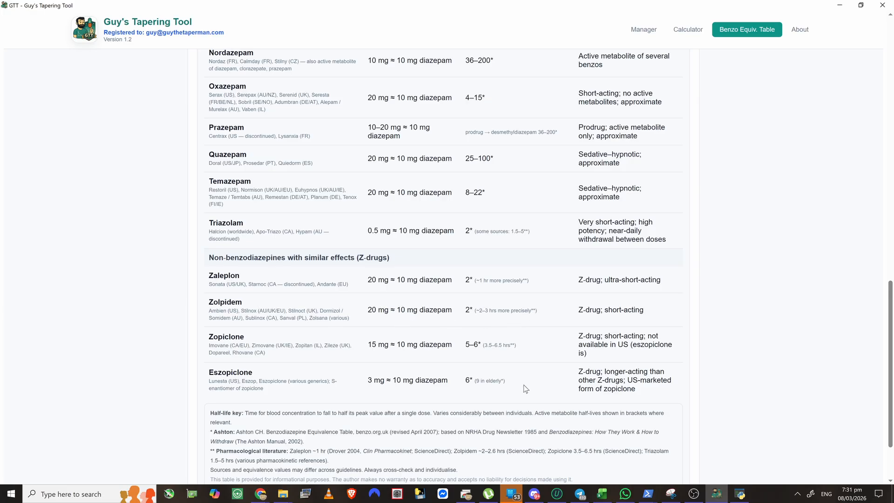
pyautogui.scroll(18, 525, 389)
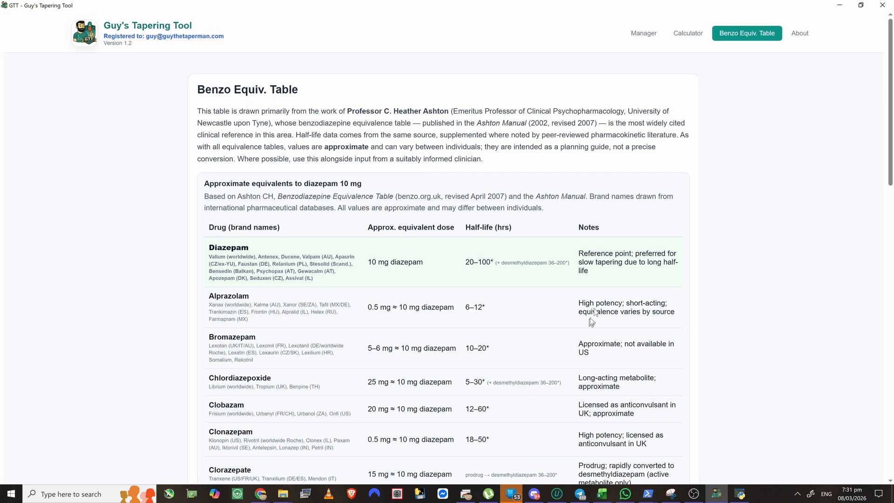
pyautogui.scroll(-6, 621, 281)
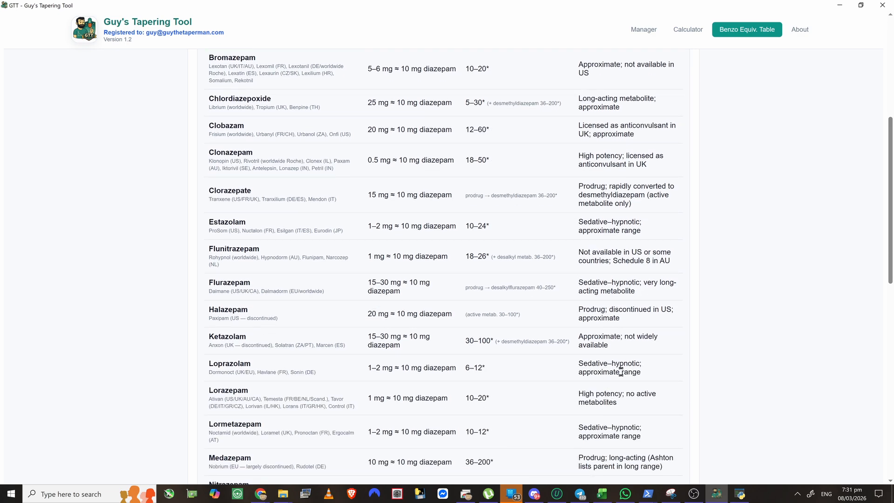
pyautogui.scroll(-2, 620, 370)
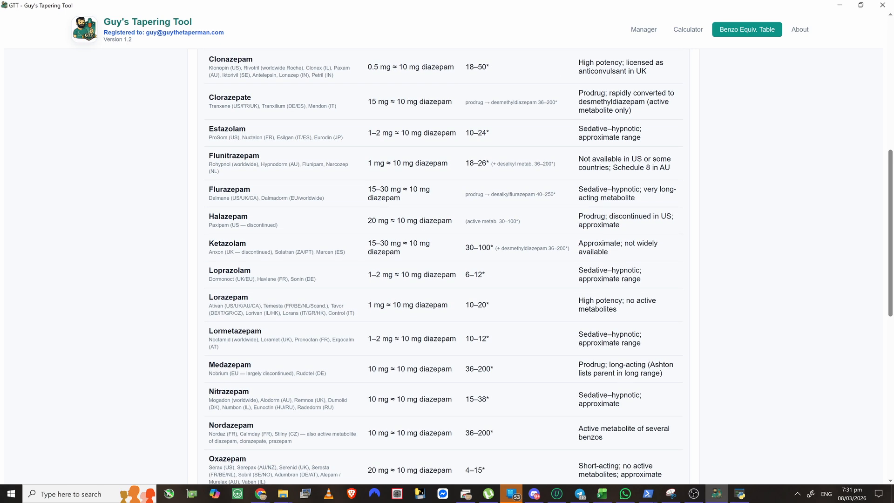
pyautogui.scroll(-7, 634, 398)
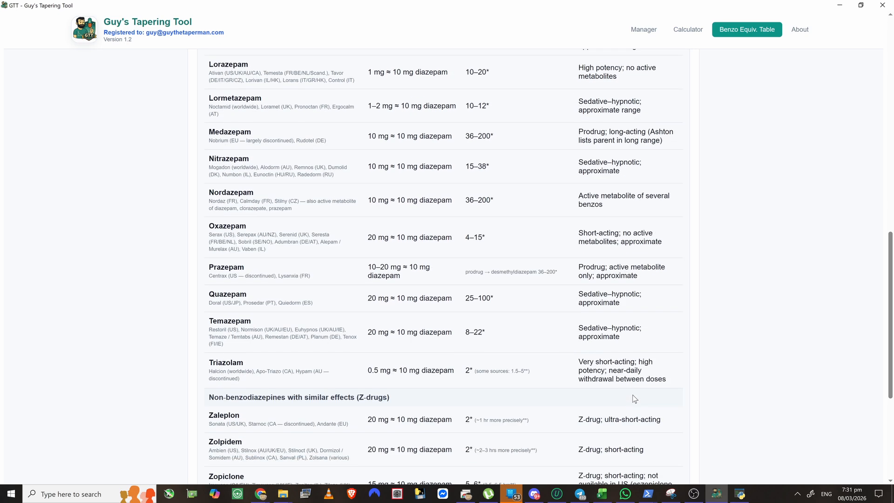
pyautogui.scroll(-3, 635, 398)
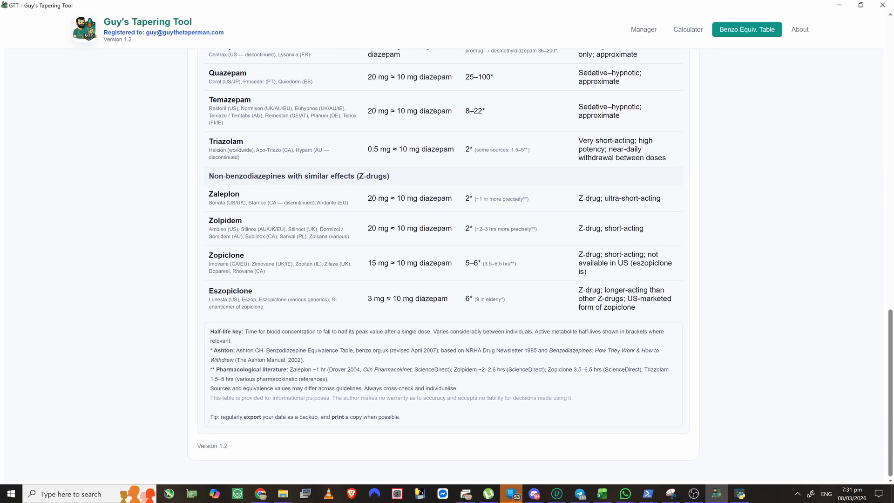
pyautogui.scroll(20, 419, 385)
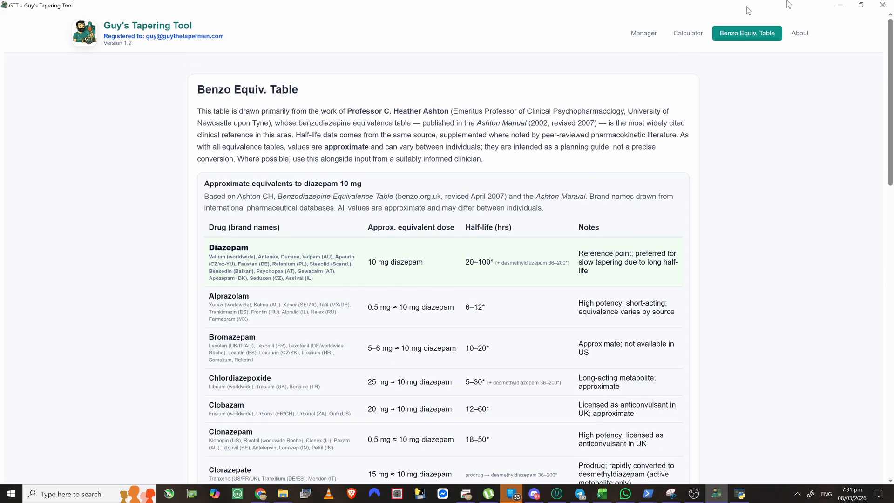
# - Show the About page and read its version 1.2 description, medical disclaimer and licence terms
pyautogui.click(799, 34)
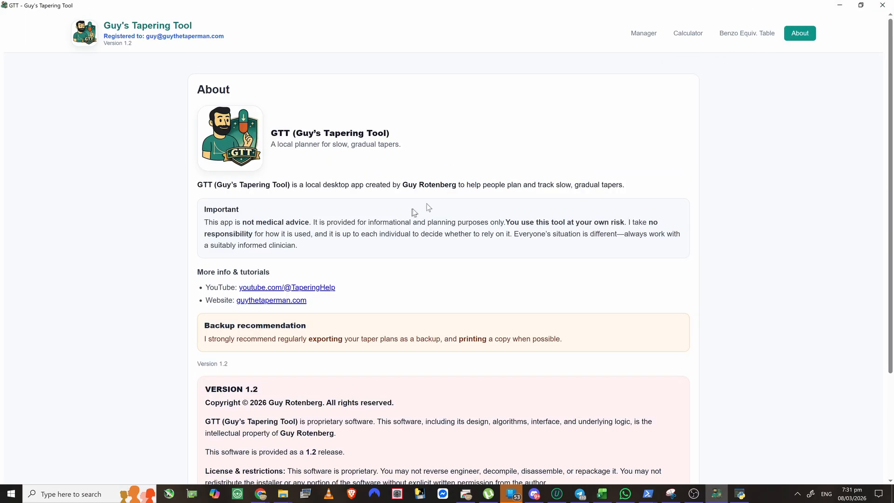
pyautogui.scroll(-3, 505, 214)
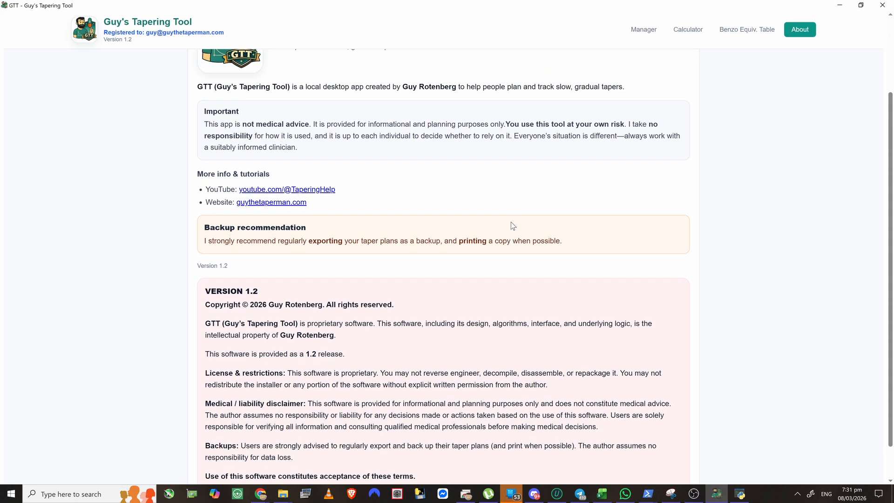
pyautogui.scroll(3, 513, 225)
pyautogui.scroll(-4, 502, 239)
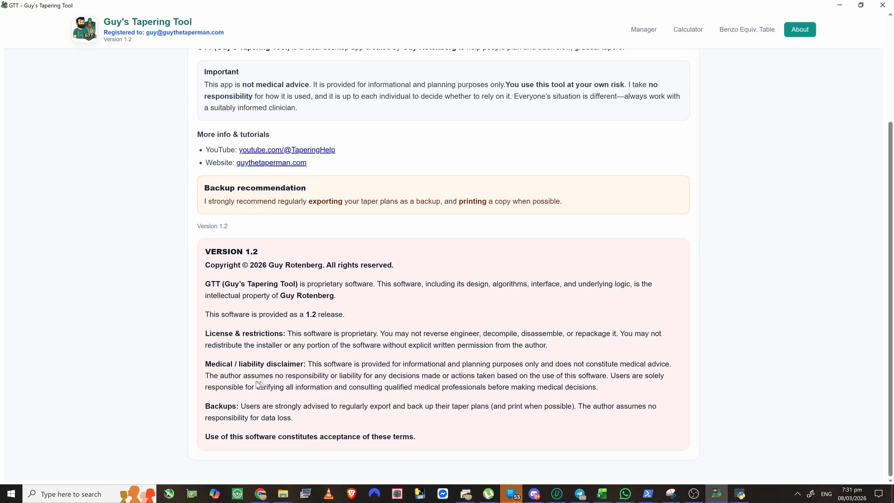
pyautogui.scroll(5, 399, 368)
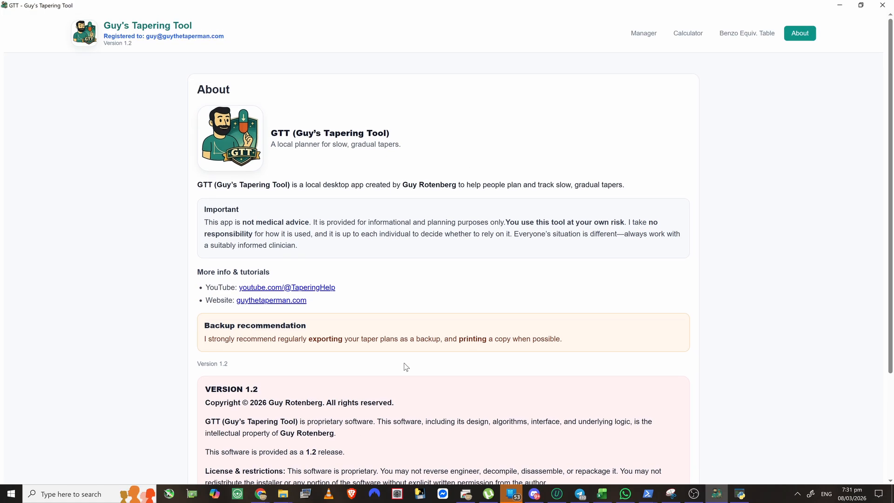
# - Check the Manager's Schedules list, then view master taper plan_2026-03-08_1924 in the Calculator
pyautogui.click(647, 37)
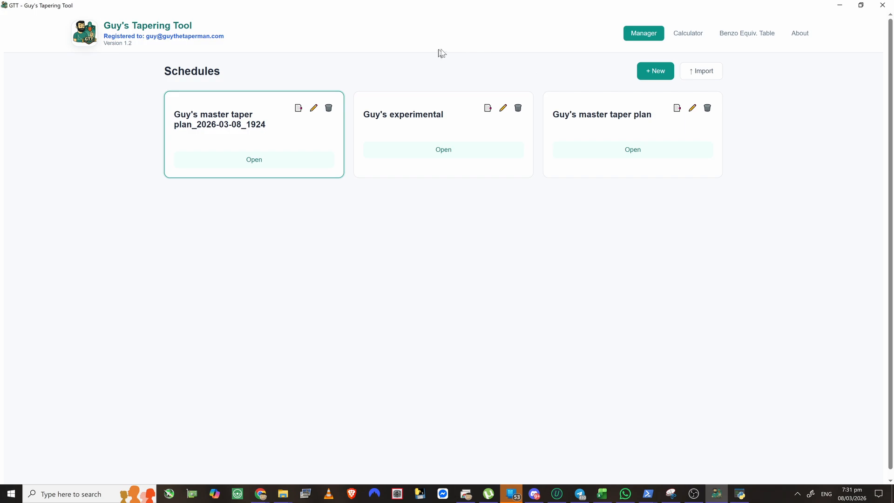
pyautogui.click(696, 32)
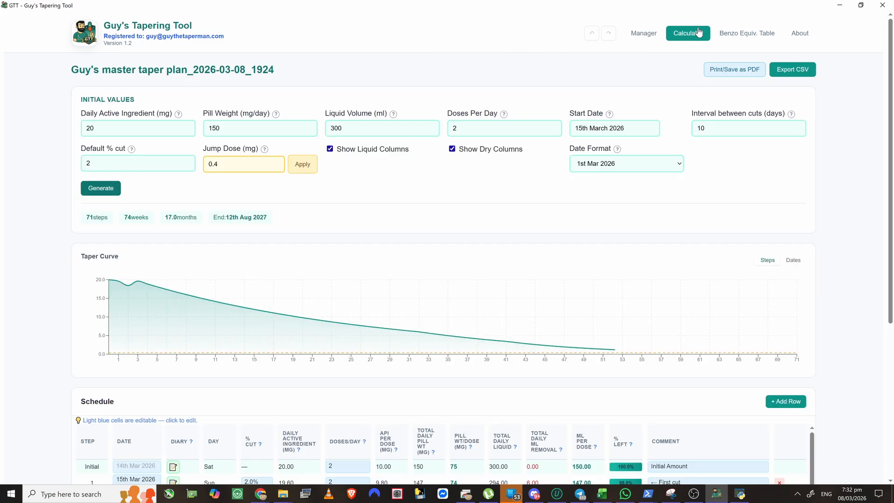